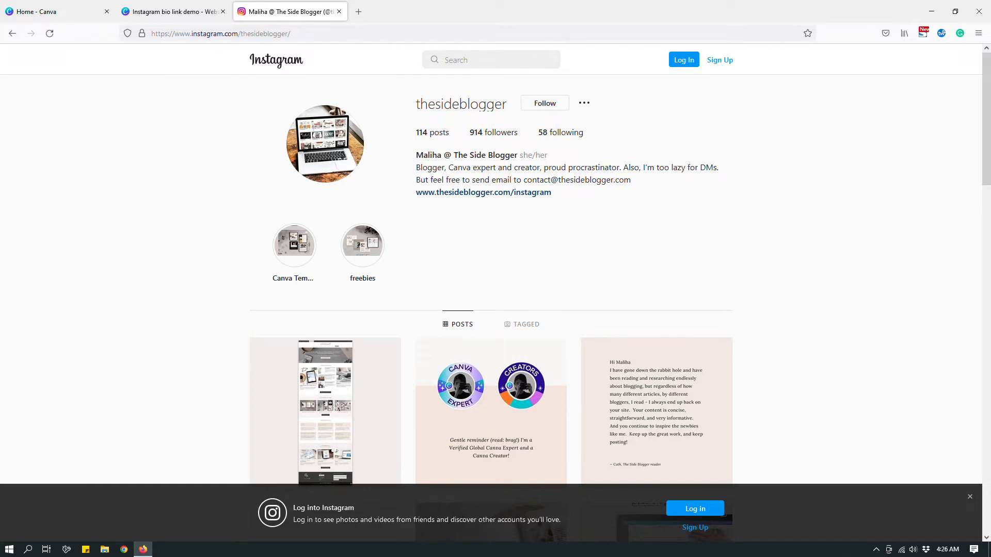
Step: Open the website link in The Side Blogger's Instagram bio and look through the page of link buttons
{"action": "left_click_drag", "start_coordinate": [416, 104], "coordinate": [552, 192]}
{"action": "left_click", "coordinate": [586, 199]}
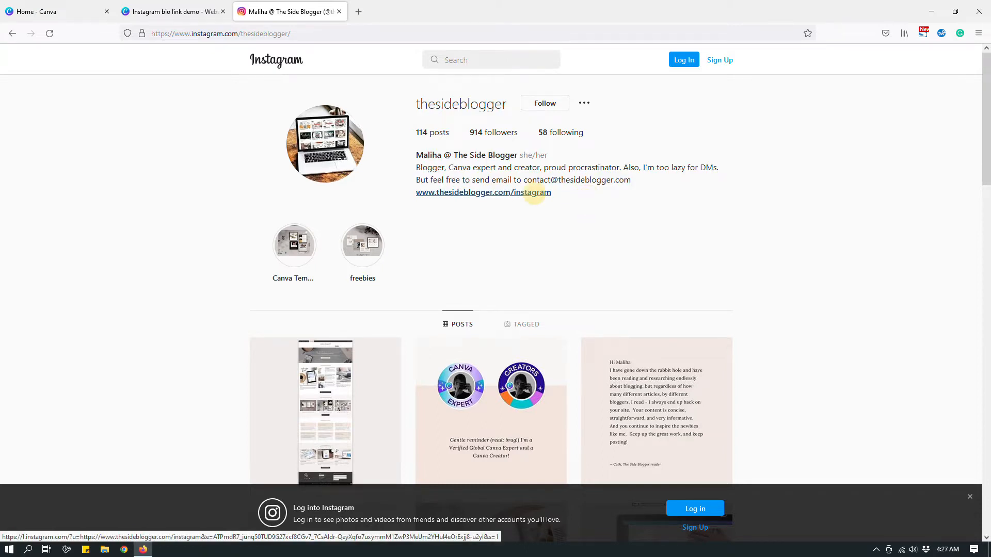
{"action": "left_click", "coordinate": [535, 193]}
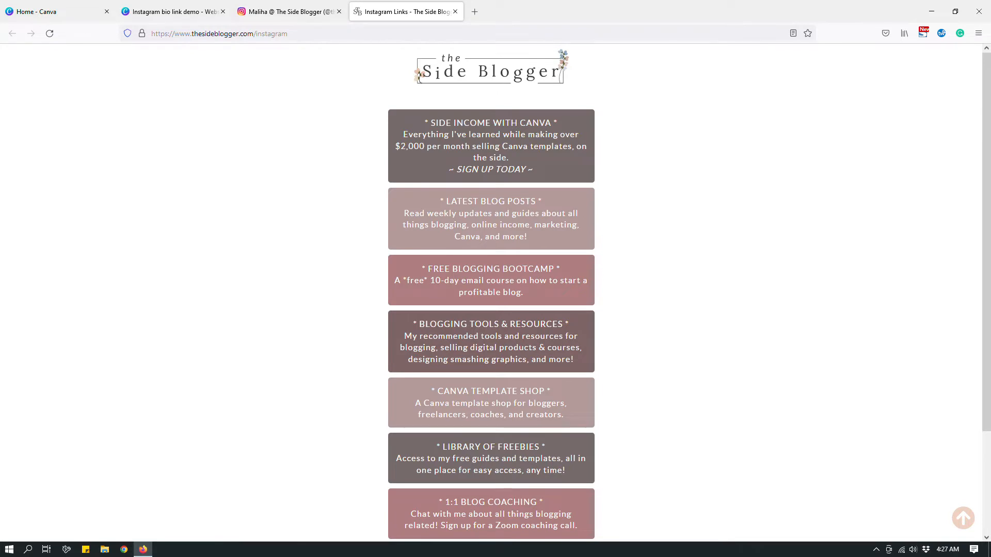
{"action": "scroll", "coordinate": [491, 292], "scroll_direction": "down", "scroll_amount": 3}
{"action": "scroll", "coordinate": [491, 292], "scroll_direction": "up", "scroll_amount": 2}
{"action": "scroll", "coordinate": [491, 293], "scroll_direction": "up", "scroll_amount": 1}
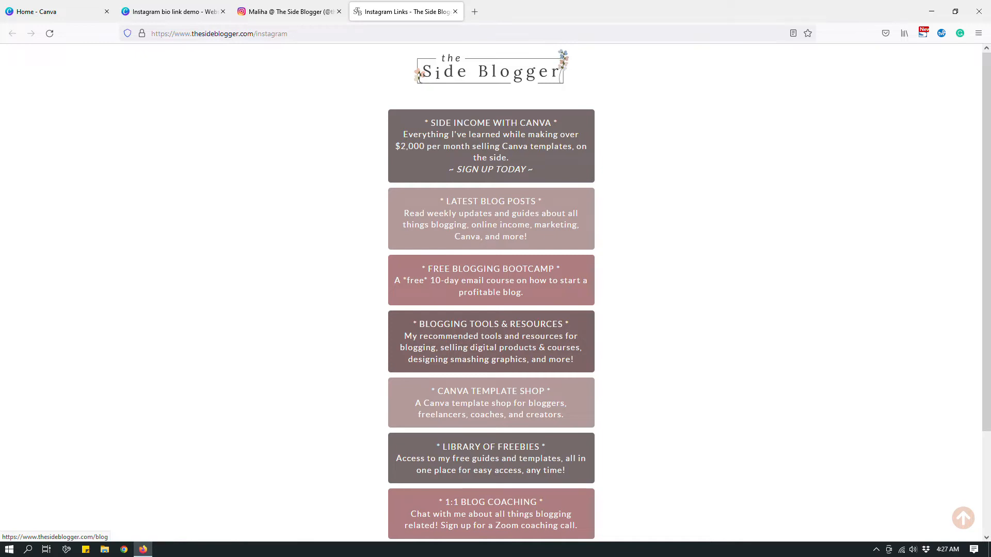
{"action": "scroll", "coordinate": [491, 297], "scroll_direction": "down", "scroll_amount": 3}
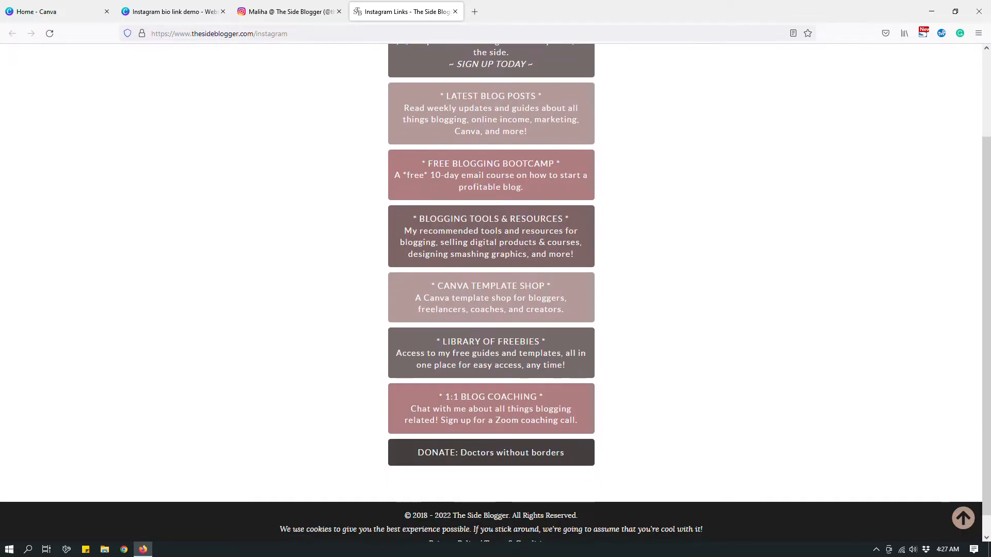
{"action": "scroll", "coordinate": [491, 298], "scroll_direction": "up", "scroll_amount": 3}
Step: Compare the Instagram profile's single bio link with the buttons offered on the Instagram Links page
{"action": "left_click", "coordinate": [287, 12]}
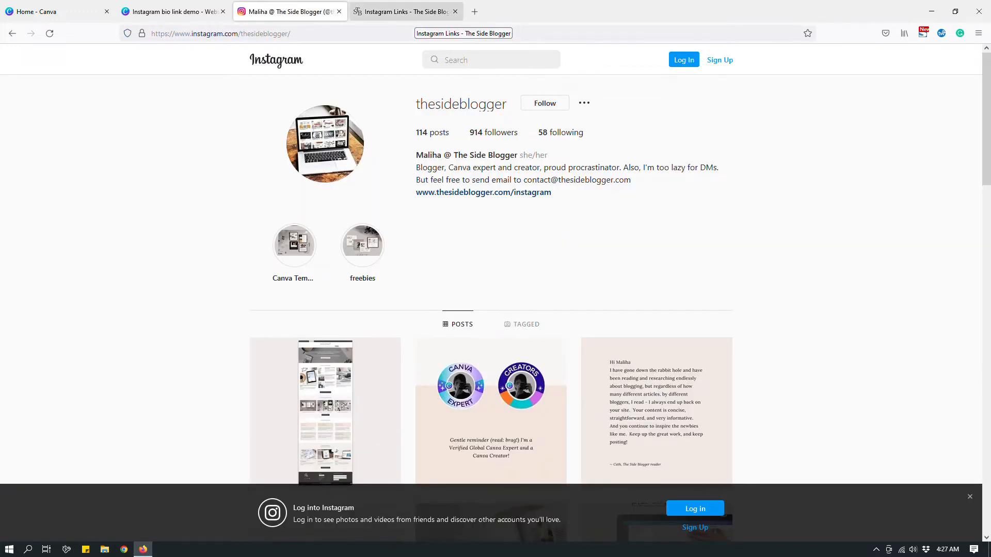
{"action": "left_click", "coordinate": [406, 12]}
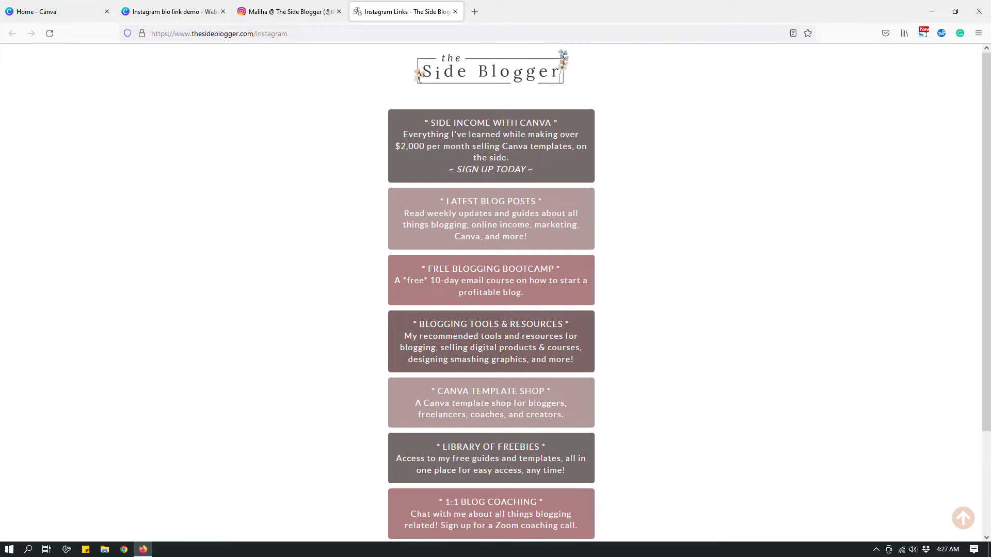
{"action": "scroll", "coordinate": [492, 293], "scroll_direction": "down", "scroll_amount": 3}
{"action": "scroll", "coordinate": [492, 293], "scroll_direction": "up", "scroll_amount": 3}
{"action": "scroll", "coordinate": [491, 293], "scroll_direction": "down", "scroll_amount": 3}
{"action": "scroll", "coordinate": [491, 292], "scroll_direction": "up", "scroll_amount": 3}
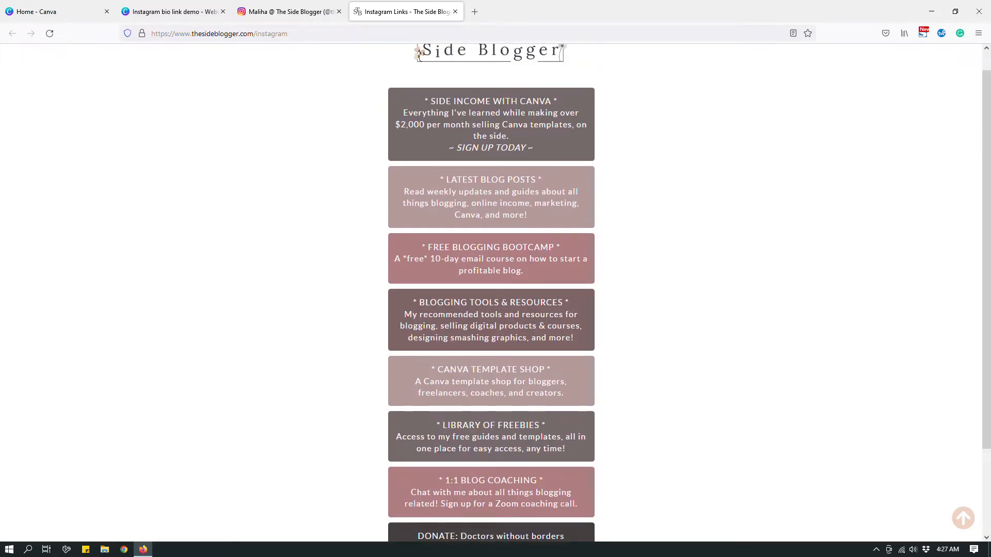
{"action": "left_click", "coordinate": [247, 15]}
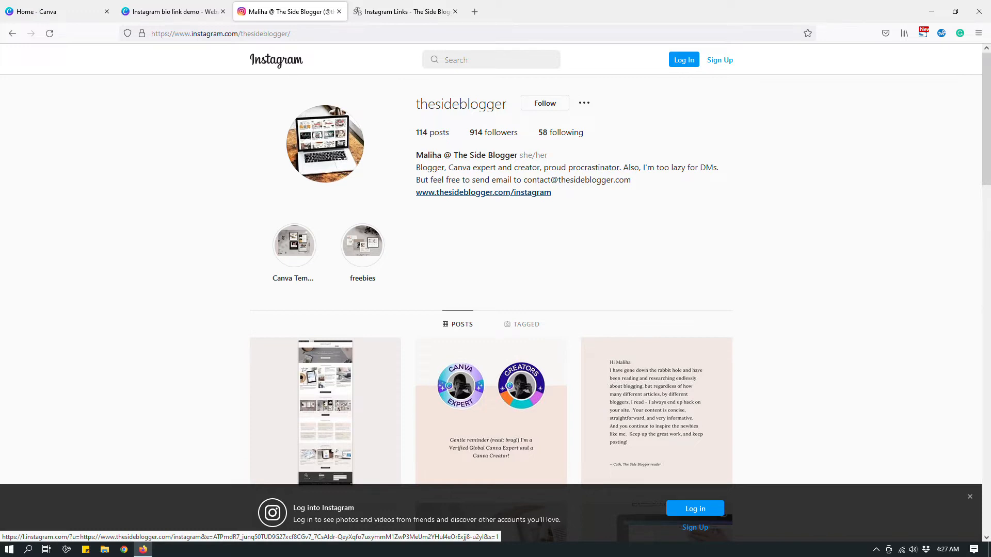
{"action": "left_click", "coordinate": [405, 11]}
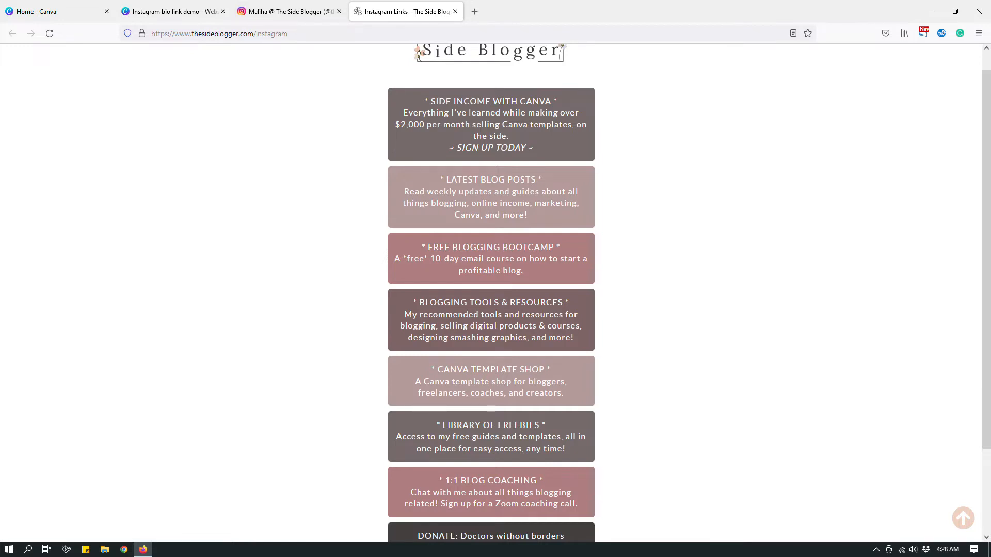
{"action": "left_click", "coordinate": [287, 11]}
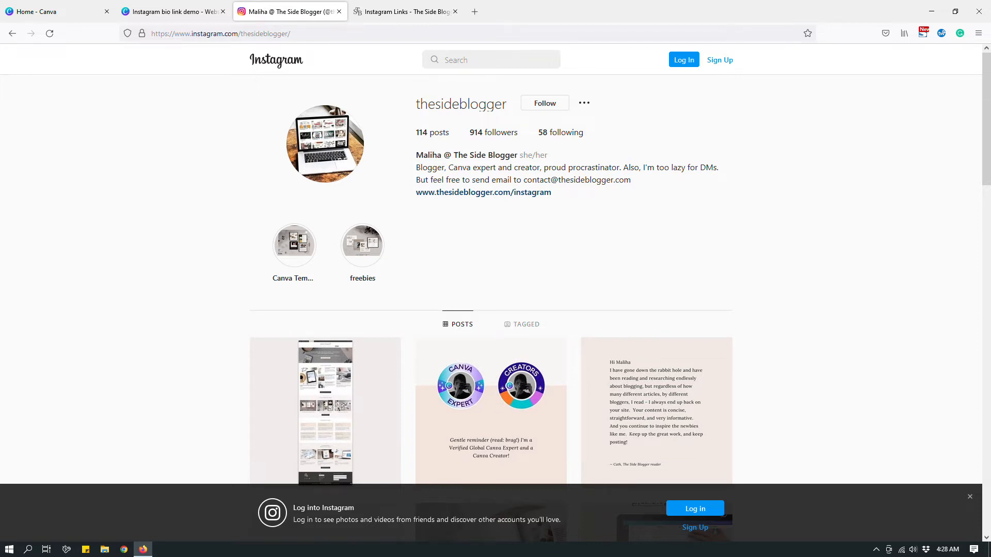
Step: Open linktree.com in a new browser tab, view its home page, and close that tab
{"action": "left_click", "coordinate": [475, 11]}
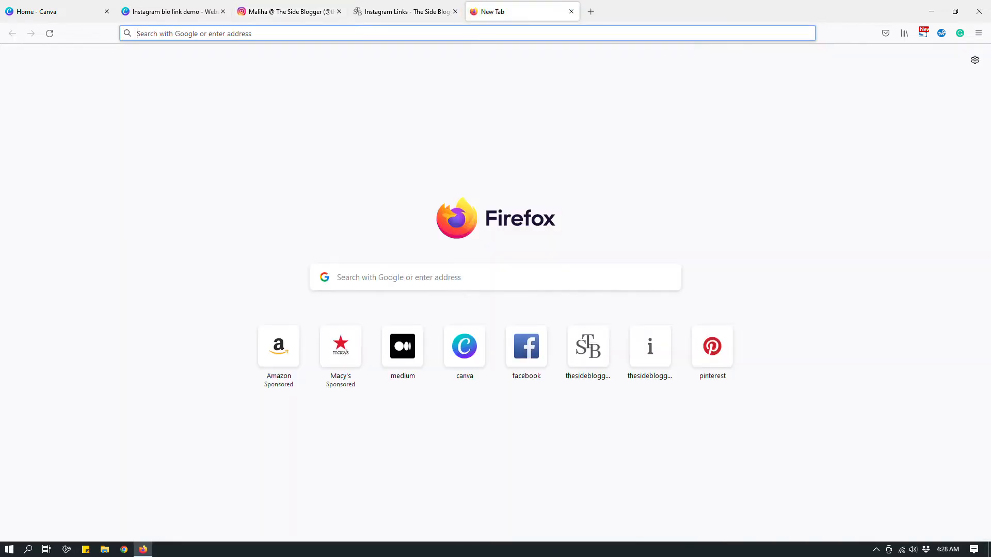
{"action": "type", "text": "linktree"}
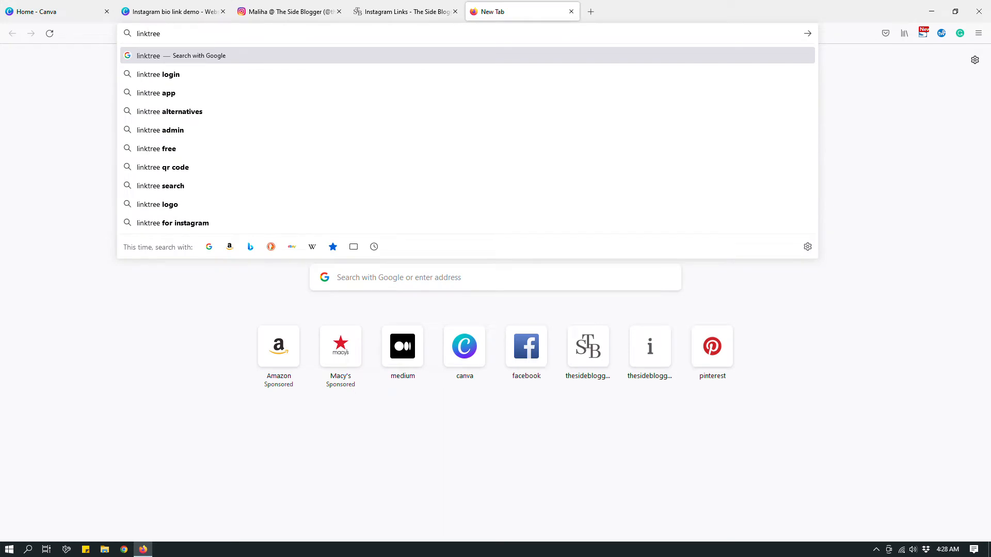
{"action": "type", "text": ".com"}
{"action": "key", "text": "Return"}
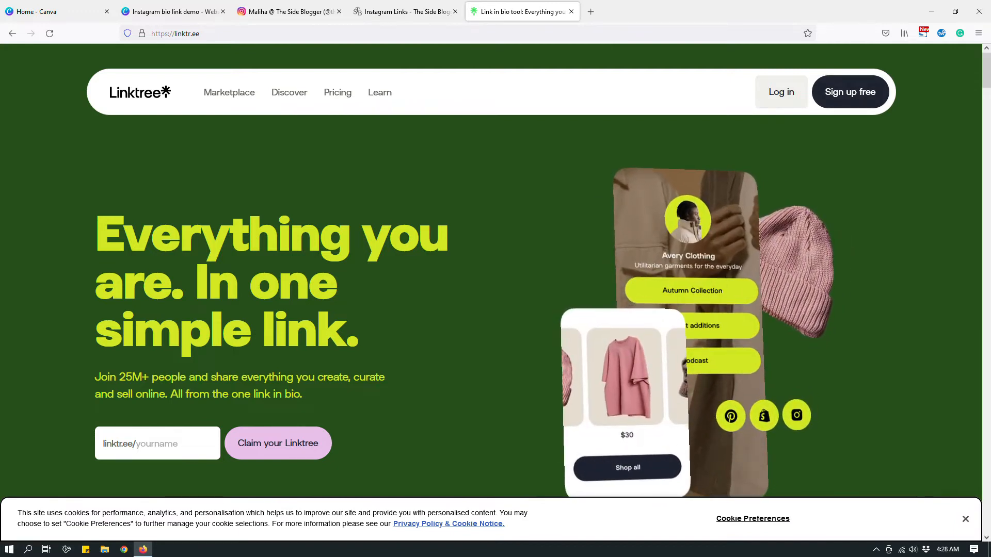
{"action": "scroll", "coordinate": [495, 269], "scroll_direction": "down", "scroll_amount": 1}
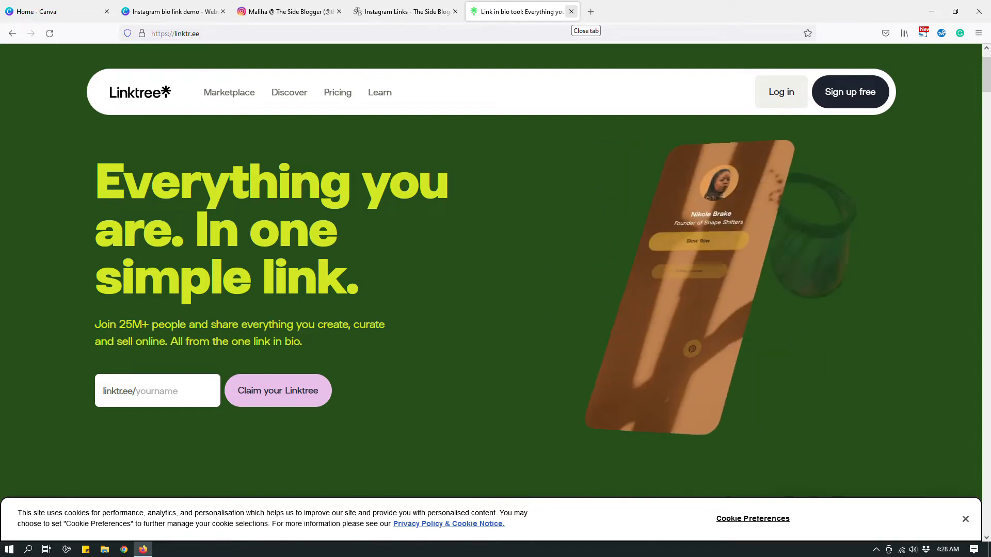
{"action": "left_click", "coordinate": [571, 11]}
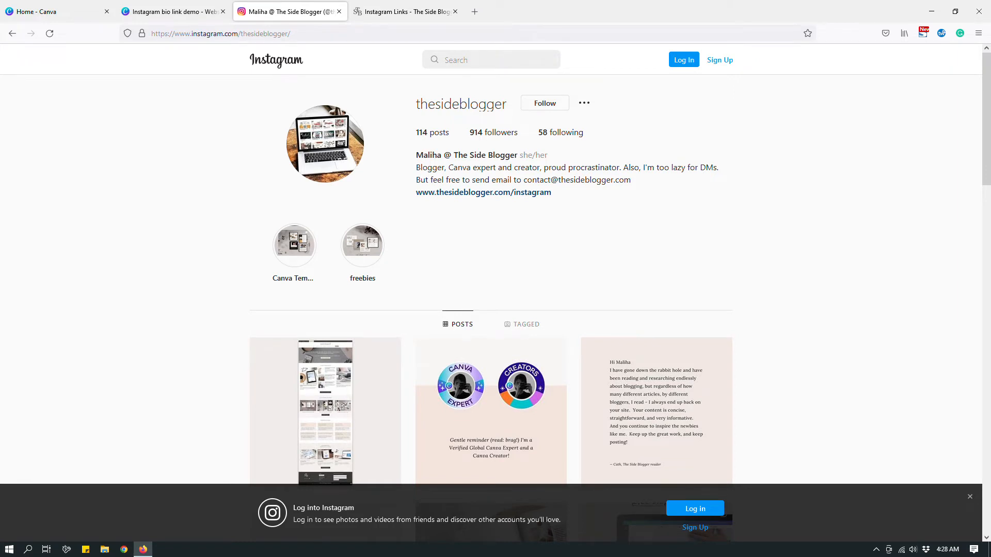
Step: Revisit the Canva home, Instagram profile and links pages, then examine the "Instagram bio link demo" design in Canva
{"action": "left_click", "coordinate": [36, 12]}
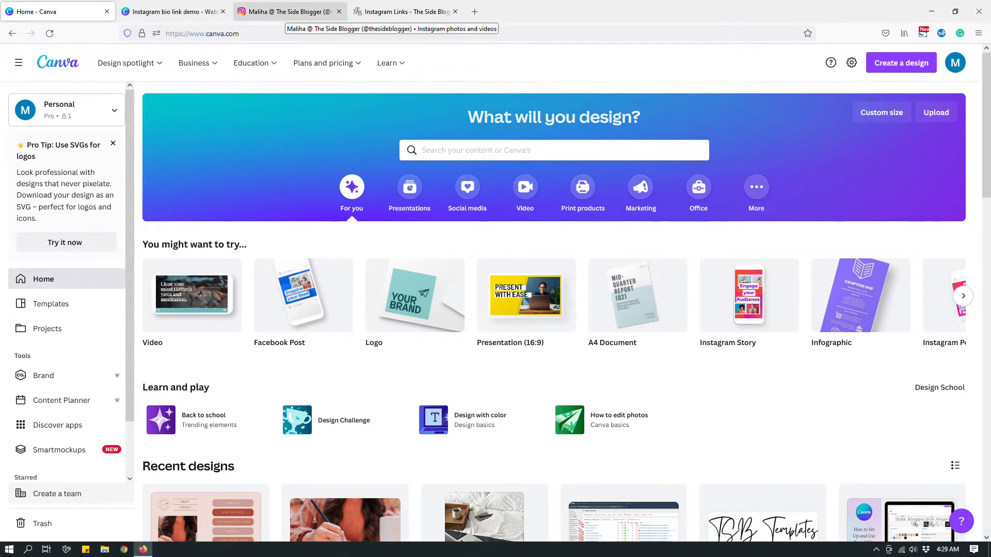
{"action": "left_click", "coordinate": [283, 11]}
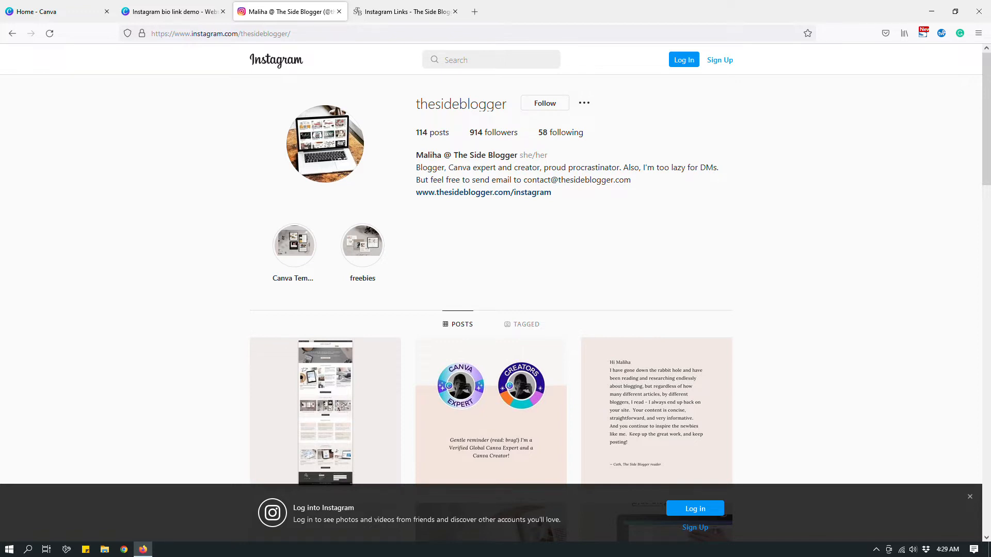
{"action": "key", "text": "ctrl+Tab"}
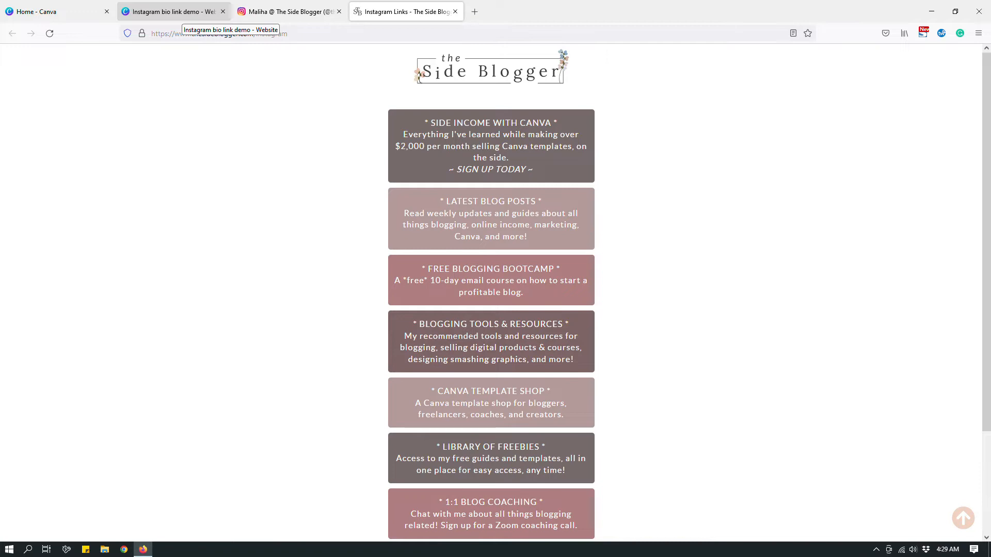
{"action": "left_click", "coordinate": [180, 13]}
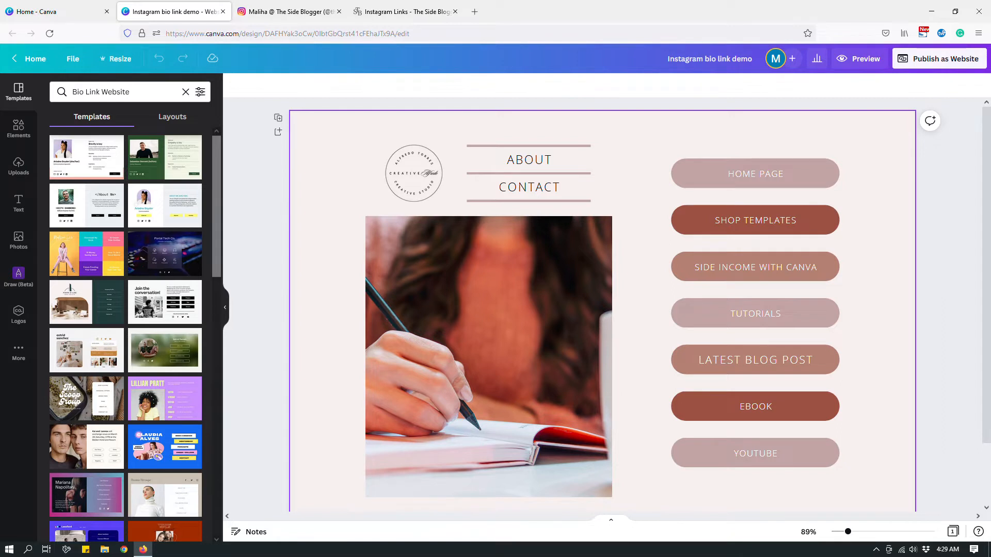
{"action": "scroll", "coordinate": [602, 309], "scroll_direction": "down", "scroll_amount": 2}
{"action": "scroll", "coordinate": [602, 309], "scroll_direction": "up", "scroll_amount": 2}
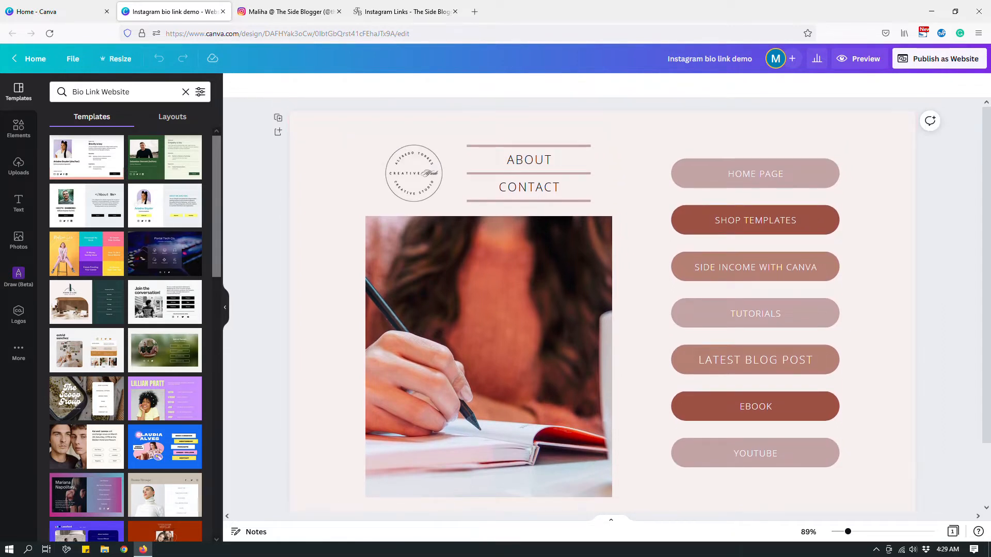
Step: Compare the layout of The Side Blogger's Instagram Links page with the Canva bio link design, examining all link buttons
{"action": "left_click", "coordinate": [406, 11]}
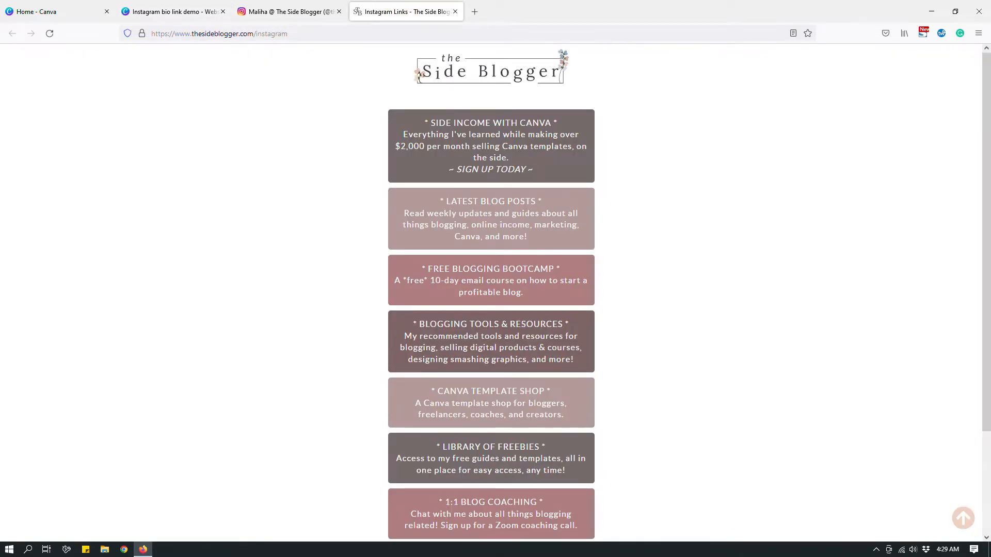
{"action": "left_click", "coordinate": [184, 10]}
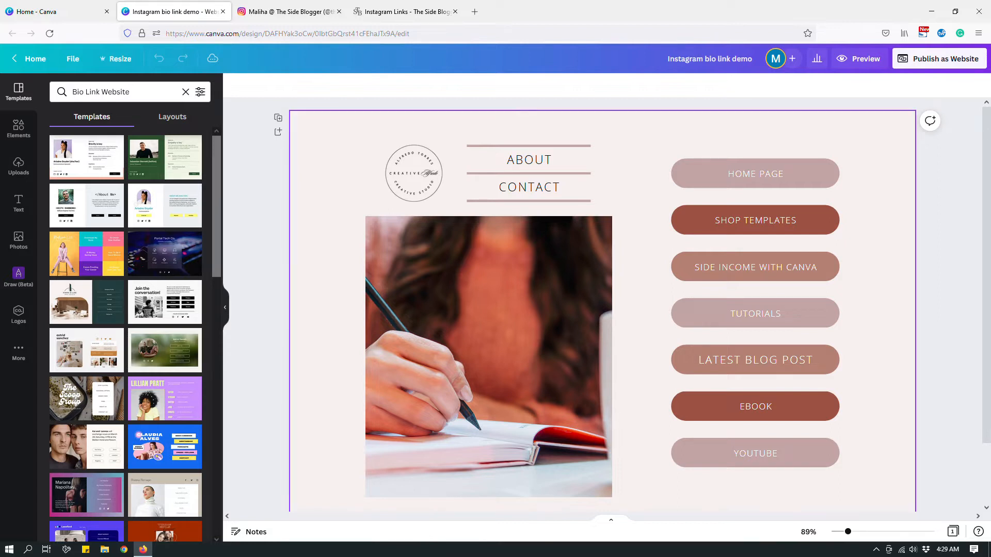
{"action": "scroll", "coordinate": [529, 186], "scroll_direction": "down", "scroll_amount": 1}
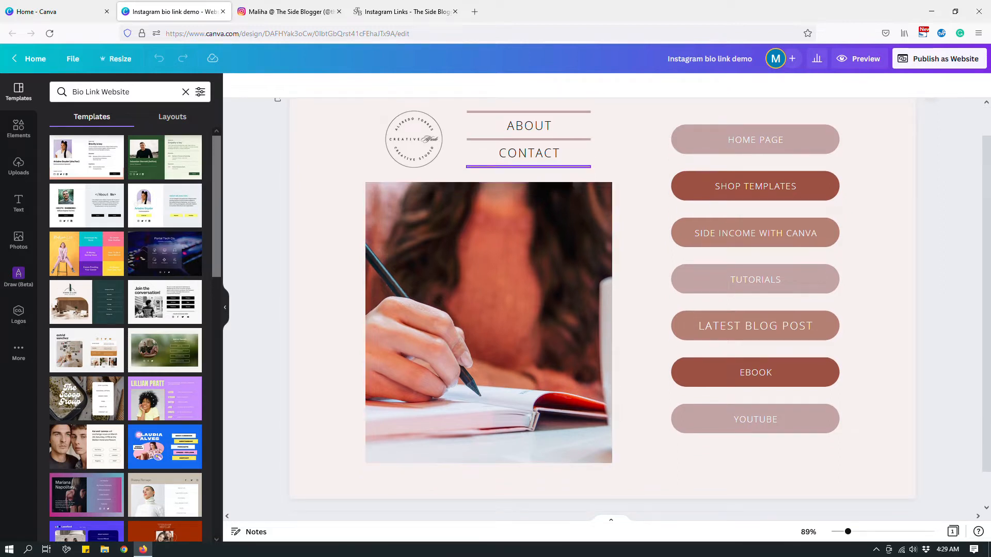
{"action": "left_click", "coordinate": [402, 12]}
{"action": "scroll", "coordinate": [490, 291], "scroll_direction": "down", "scroll_amount": 3}
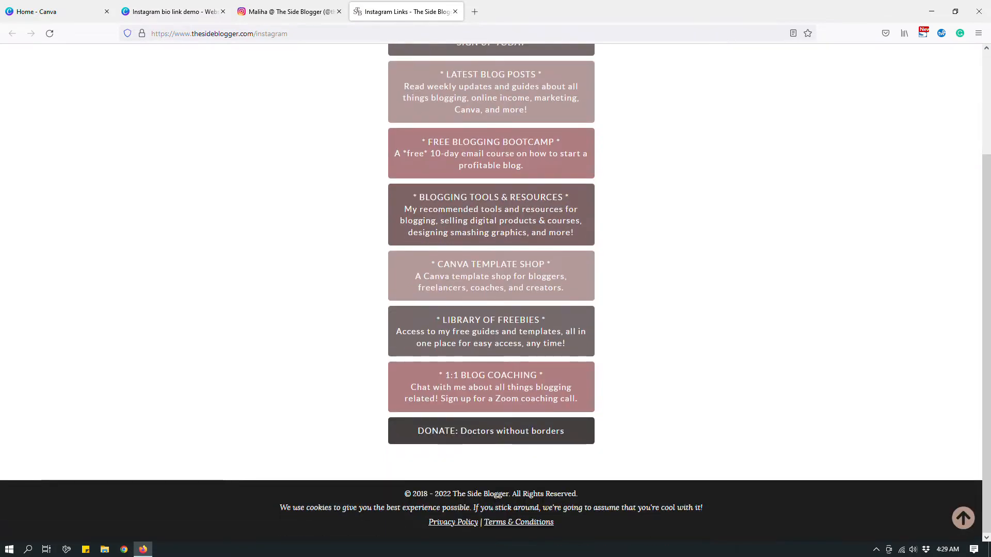
{"action": "scroll", "coordinate": [491, 292], "scroll_direction": "up", "scroll_amount": 3}
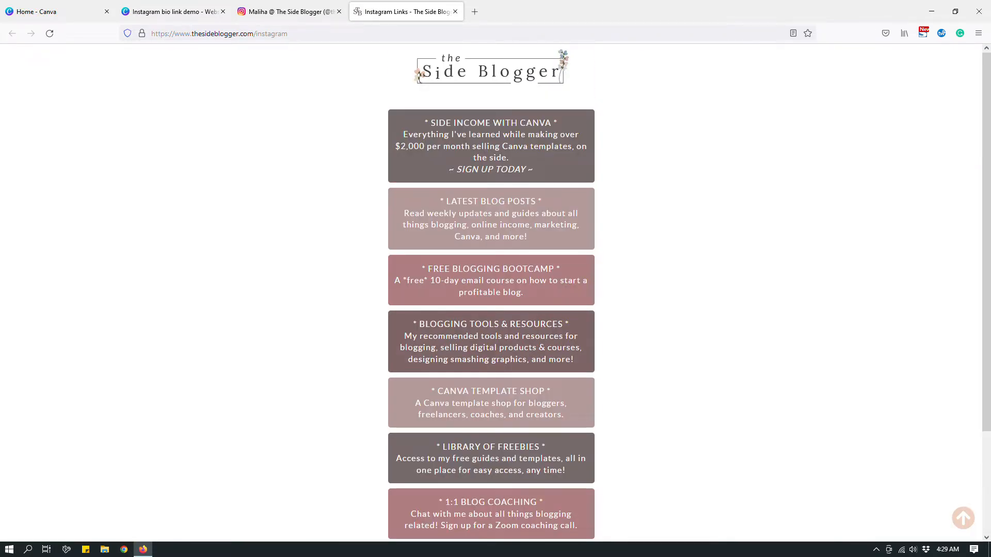
{"action": "scroll", "coordinate": [491, 292], "scroll_direction": "down", "scroll_amount": 3}
{"action": "scroll", "coordinate": [491, 292], "scroll_direction": "up", "scroll_amount": 3}
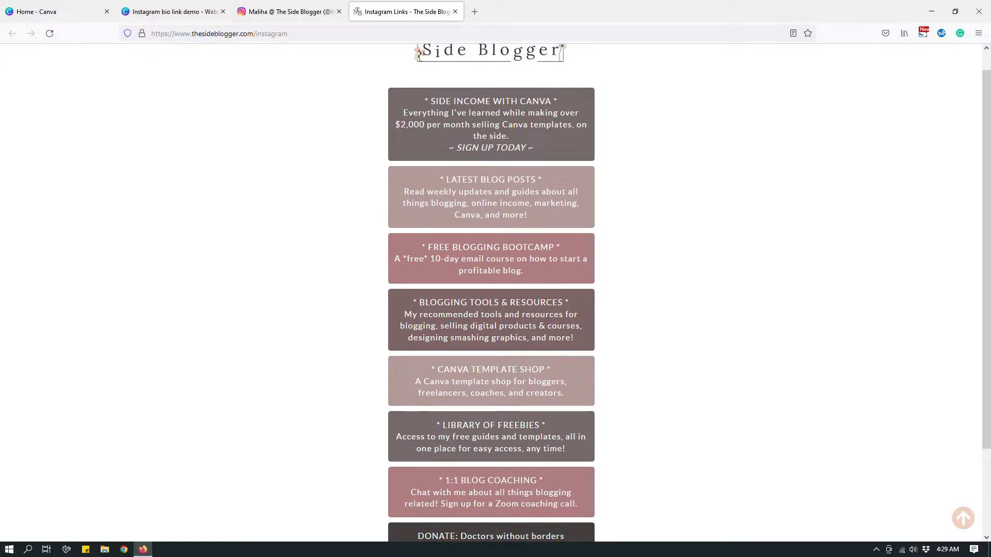
{"action": "scroll", "coordinate": [491, 293], "scroll_direction": "up", "scroll_amount": 1}
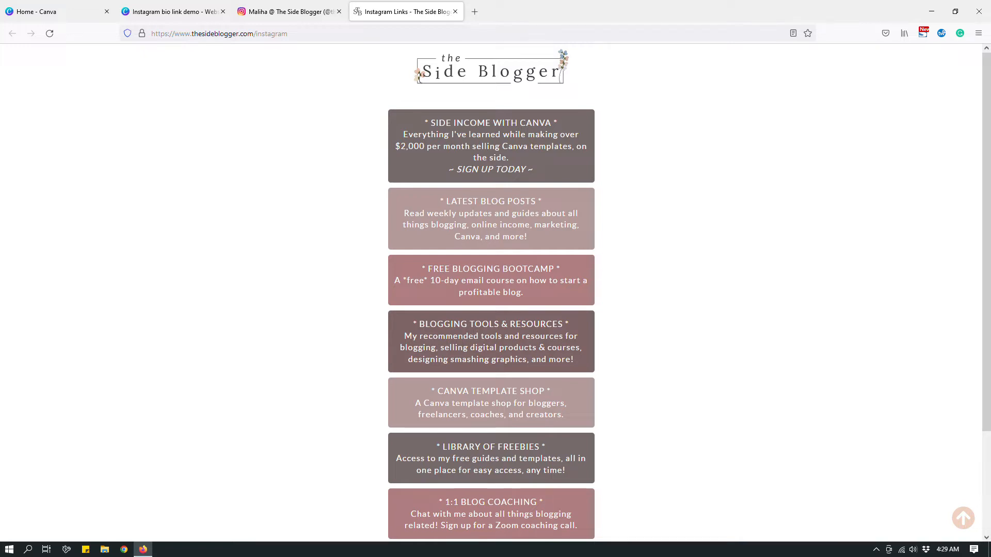
{"action": "scroll", "coordinate": [491, 293], "scroll_direction": "down", "scroll_amount": 3}
{"action": "scroll", "coordinate": [491, 293], "scroll_direction": "up", "scroll_amount": 3}
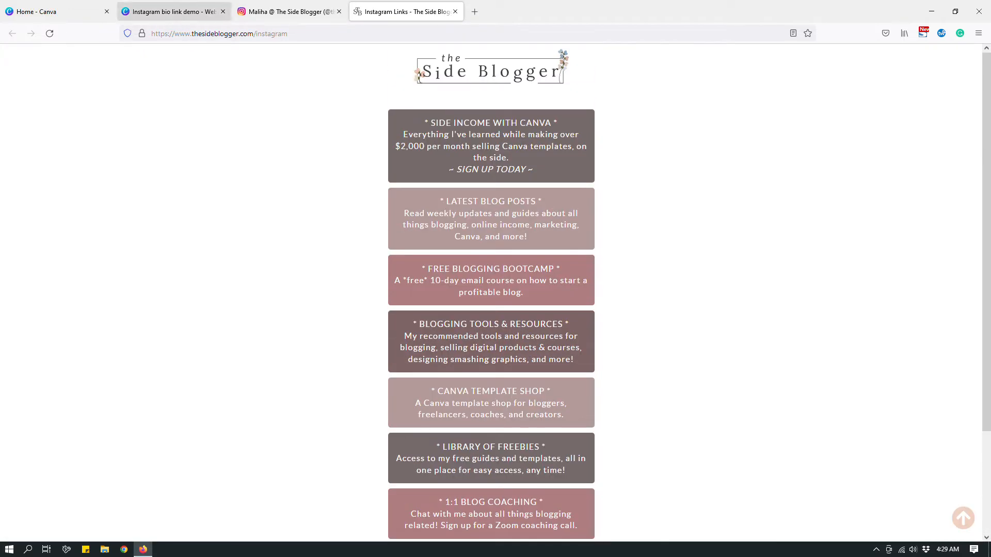
Step: Return to the Canva bio link design and preview the website in its desktop and mobile versions
{"action": "left_click", "coordinate": [175, 11]}
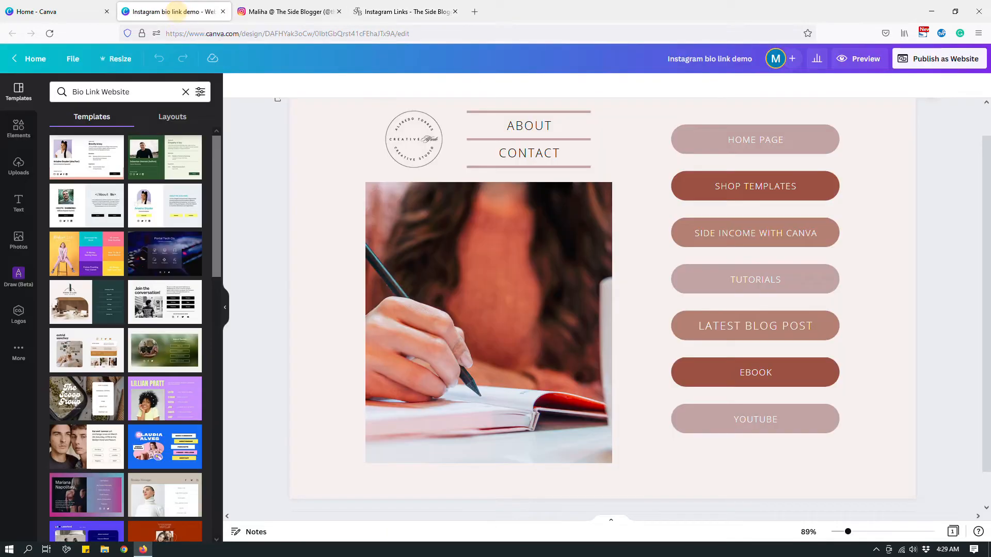
{"action": "scroll", "coordinate": [602, 305], "scroll_direction": "down", "scroll_amount": 2}
{"action": "scroll", "coordinate": [602, 304], "scroll_direction": "up", "scroll_amount": 2}
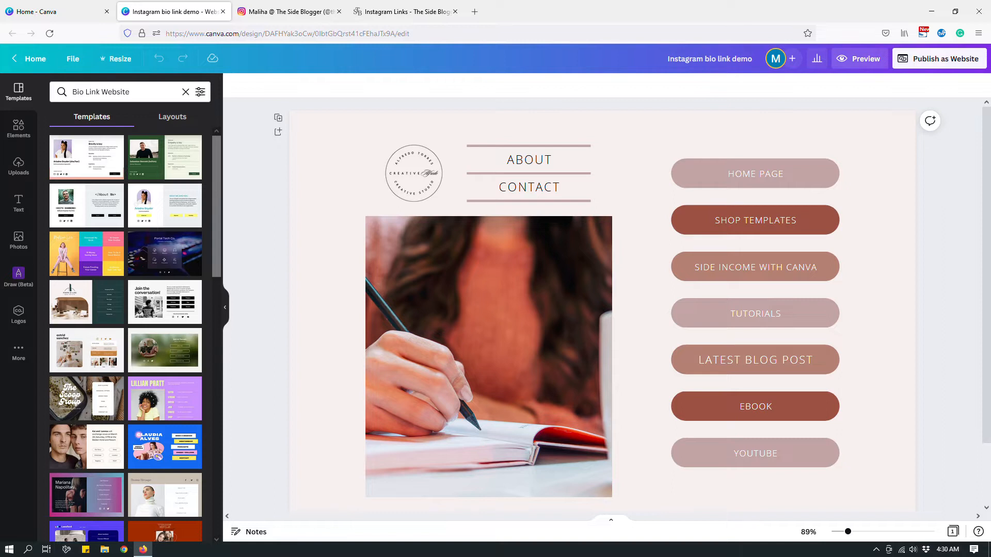
{"action": "left_click", "coordinate": [859, 61]}
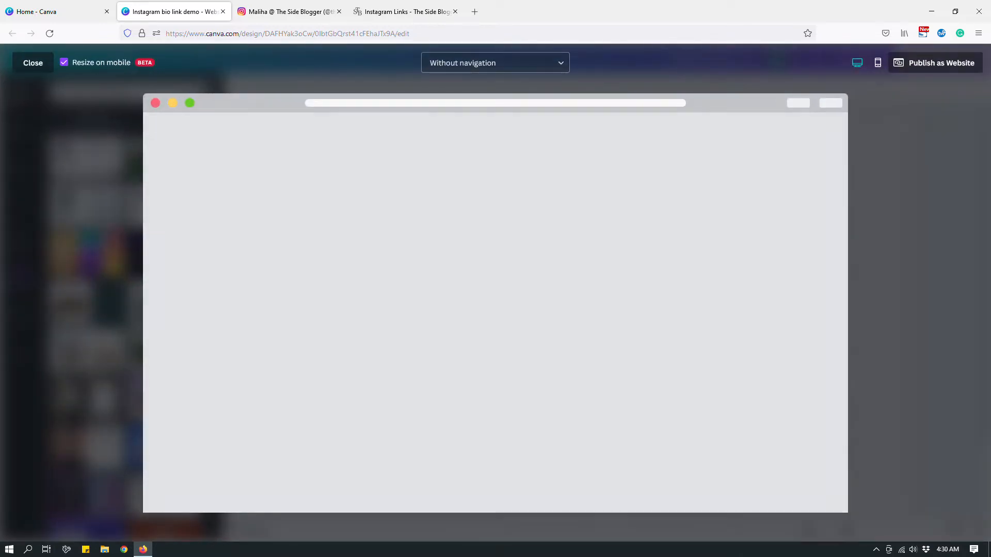
{"action": "scroll", "coordinate": [537, 318], "scroll_direction": "down", "scroll_amount": 3}
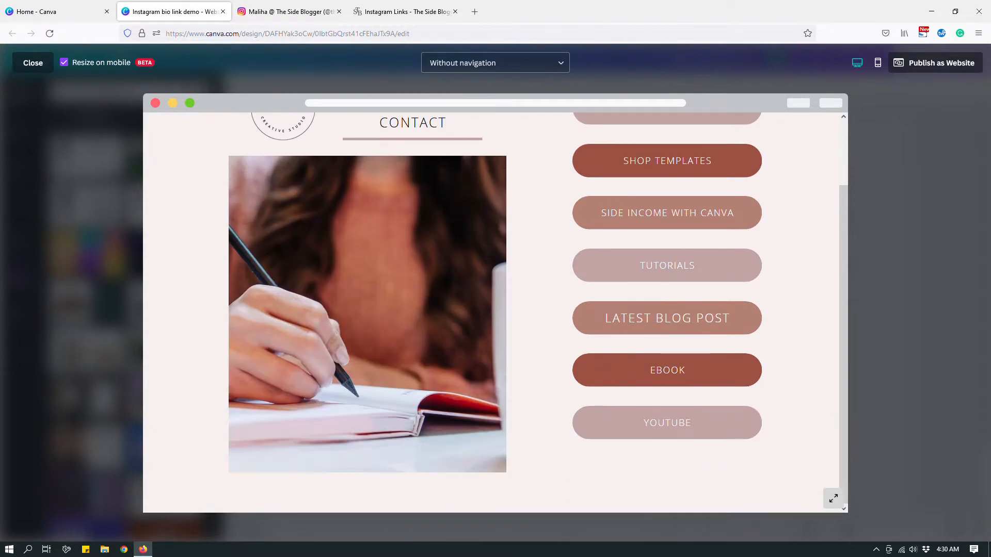
{"action": "scroll", "coordinate": [495, 313], "scroll_direction": "up", "scroll_amount": 3}
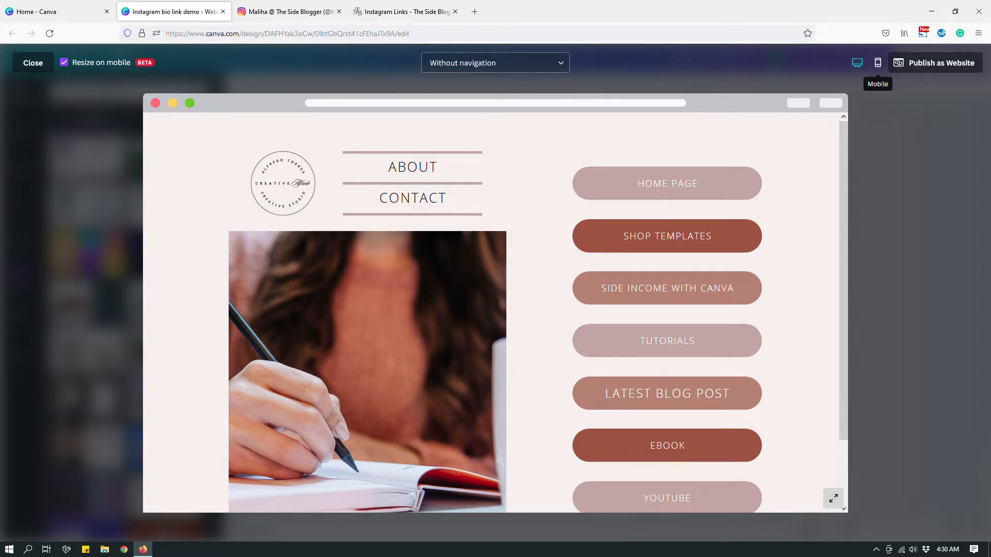
{"action": "left_click", "coordinate": [878, 62]}
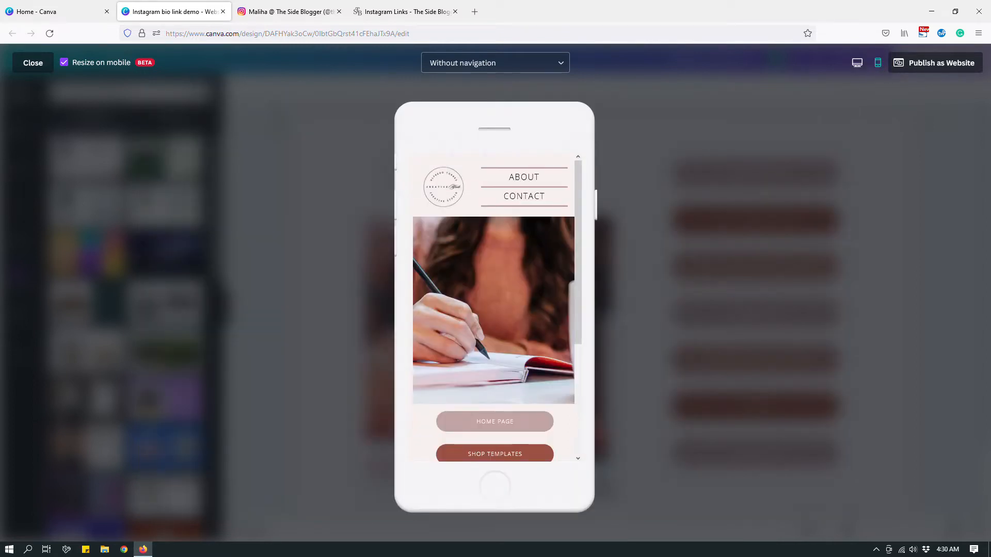
{"action": "scroll", "coordinate": [495, 308], "scroll_direction": "down", "scroll_amount": 5}
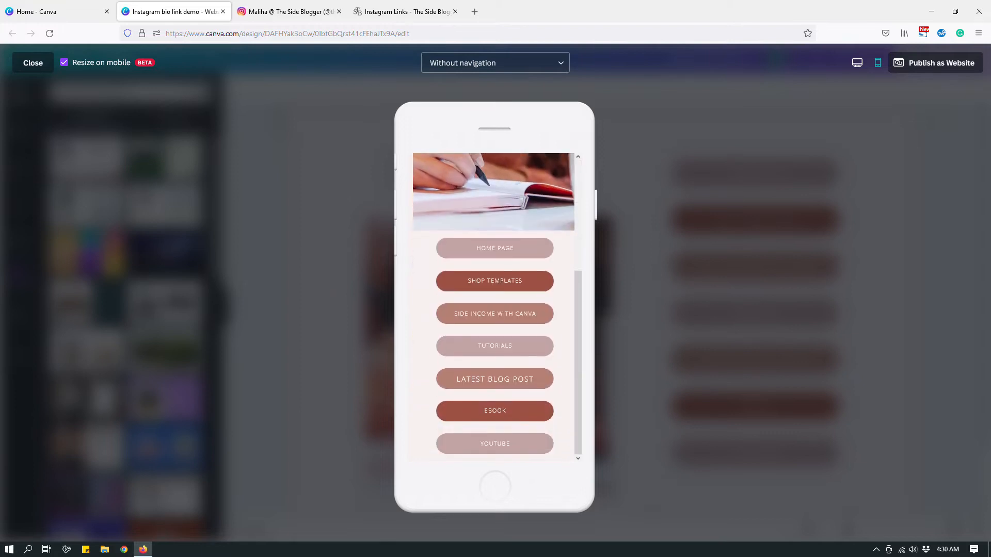
Step: Examine the mobile preview of the bio link design from the logo to the YouTube button, and close the preview
{"action": "scroll", "coordinate": [495, 308], "scroll_direction": "up", "scroll_amount": 5}
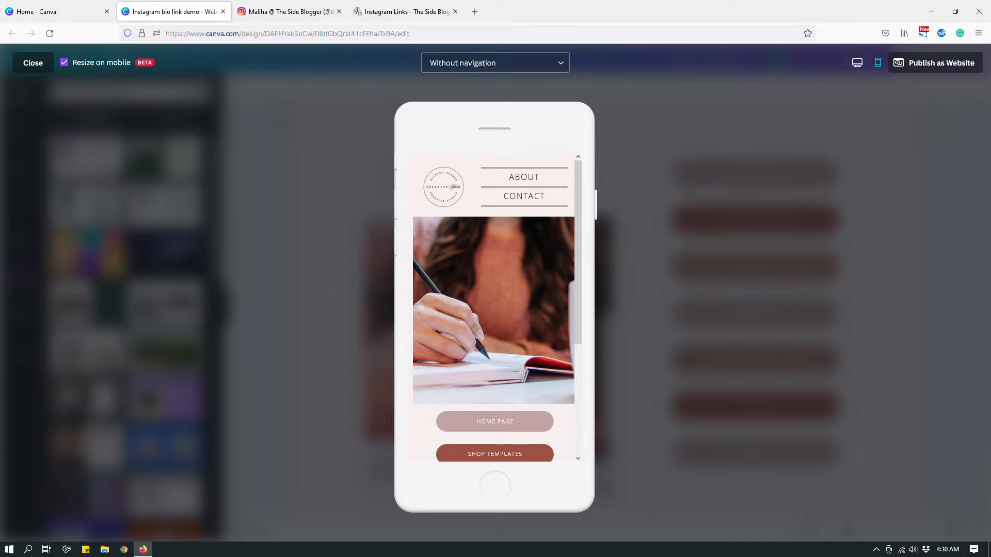
{"action": "scroll", "coordinate": [494, 308], "scroll_direction": "down", "scroll_amount": 5}
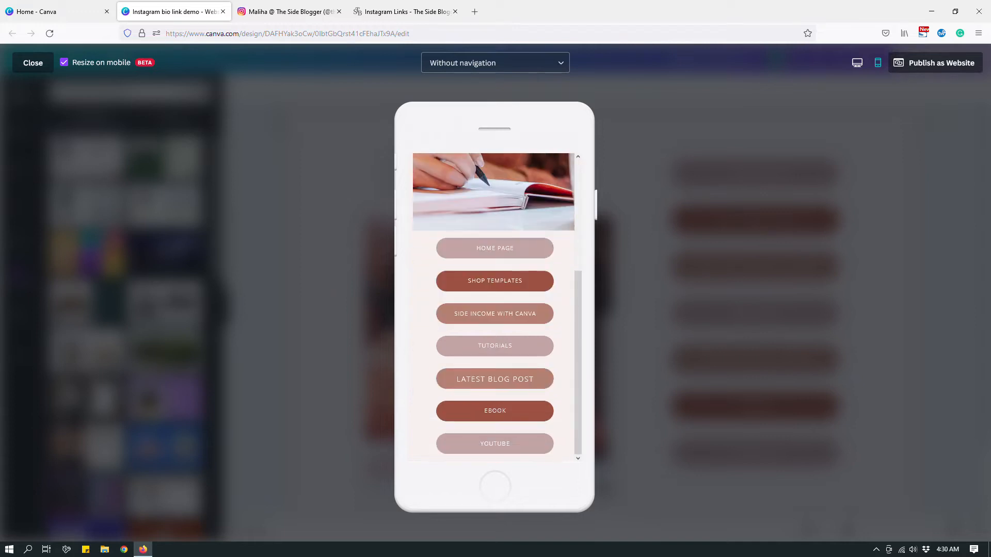
{"action": "scroll", "coordinate": [495, 308], "scroll_direction": "up", "scroll_amount": 4}
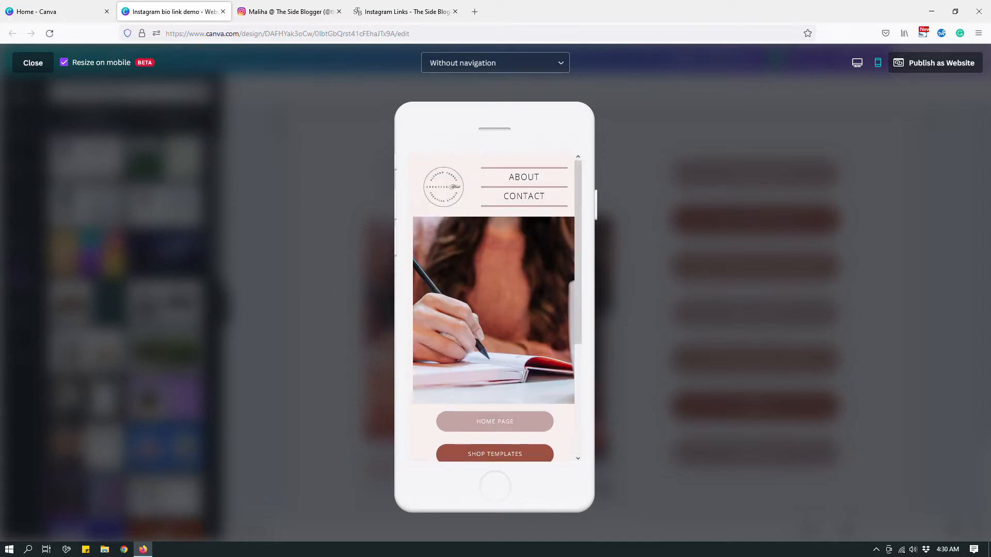
{"action": "scroll", "coordinate": [494, 308], "scroll_direction": "down", "scroll_amount": 2}
{"action": "scroll", "coordinate": [494, 308], "scroll_direction": "up", "scroll_amount": 2}
{"action": "left_click", "coordinate": [32, 62]}
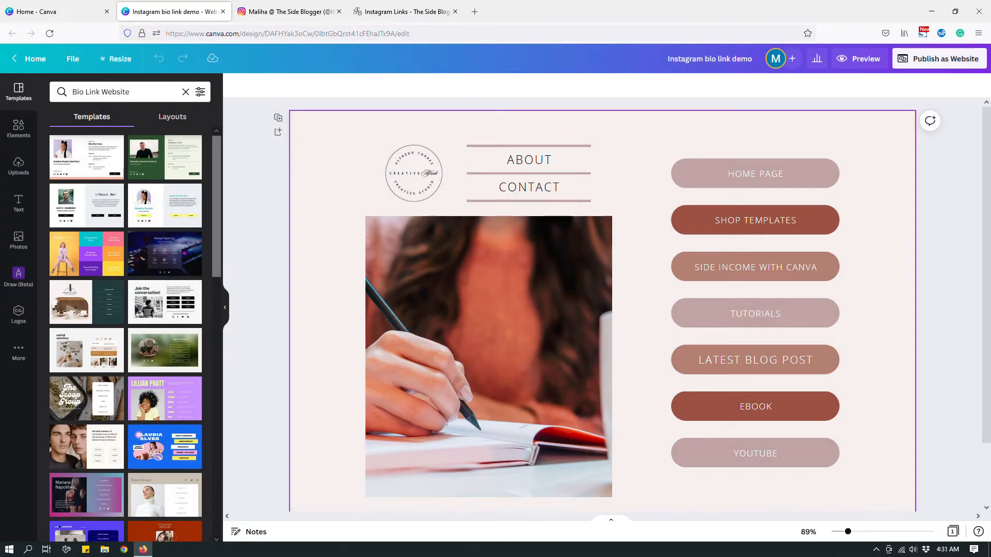
{"action": "scroll", "coordinate": [602, 310], "scroll_direction": "down", "scroll_amount": 2}
{"action": "scroll", "coordinate": [603, 310], "scroll_direction": "up", "scroll_amount": 2}
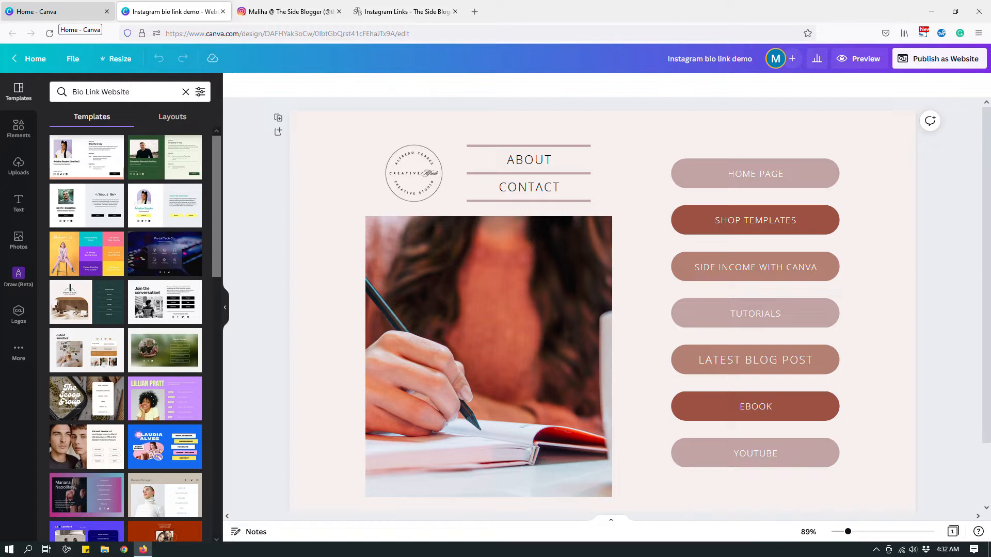
Step: Return to the Canva home page, search the design types for "bio link" and create a Bio Link Website design
{"action": "left_click", "coordinate": [57, 12]}
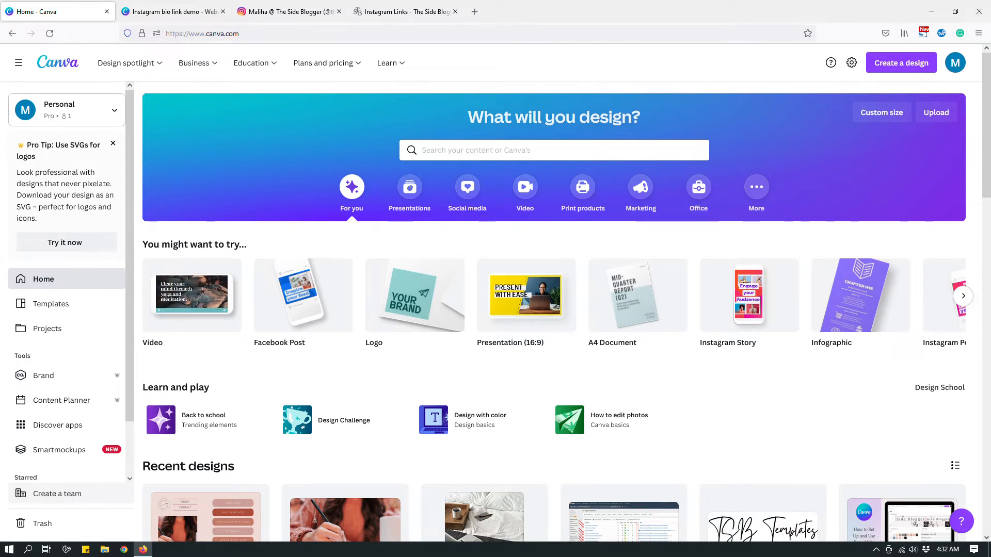
{"action": "scroll", "coordinate": [554, 309], "scroll_direction": "down", "scroll_amount": 2}
{"action": "scroll", "coordinate": [554, 310], "scroll_direction": "up", "scroll_amount": 2}
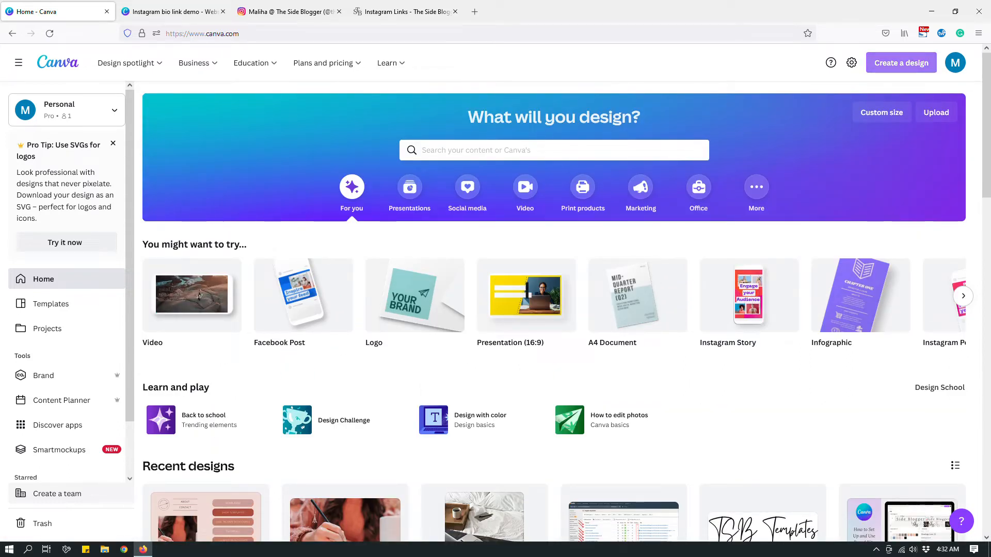
{"action": "left_click", "coordinate": [901, 63]}
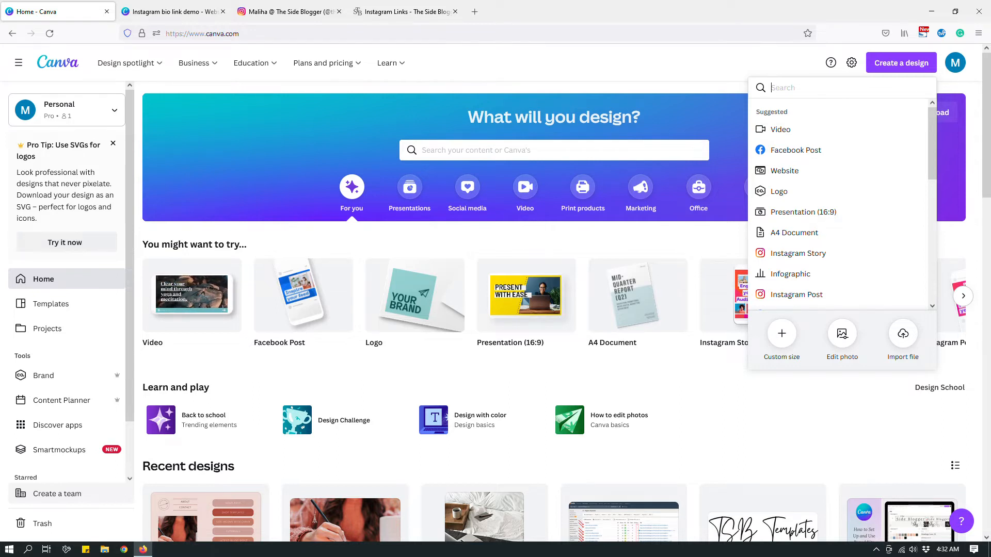
{"action": "type", "text": "bio link"}
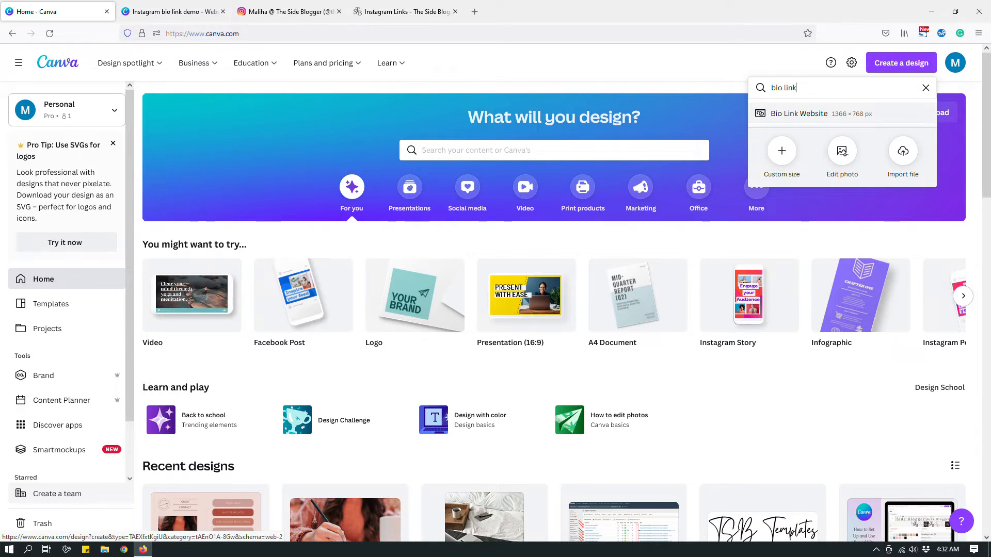
{"action": "left_click", "coordinate": [826, 115]}
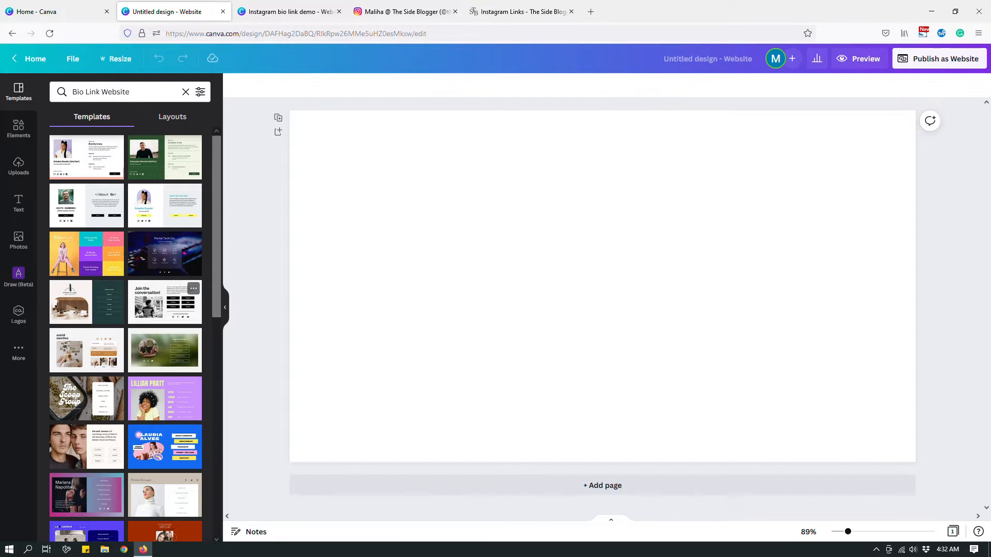
Step: Browse the Bio Link Website templates and apply the purple one with six stacked coloured link bars to the blank page
{"action": "scroll", "coordinate": [166, 171], "scroll_direction": "down", "scroll_amount": 5}
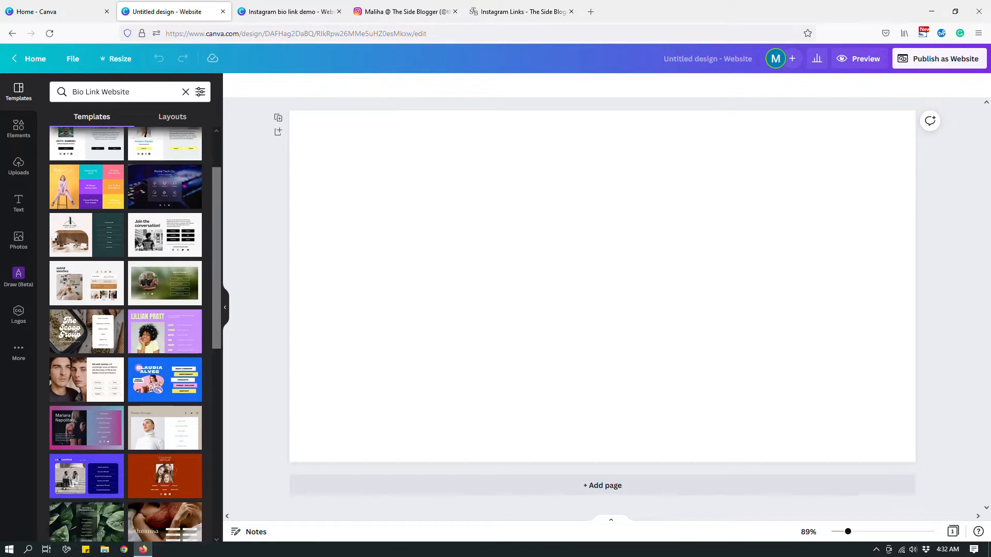
{"action": "scroll", "coordinate": [165, 310], "scroll_direction": "down", "scroll_amount": 4}
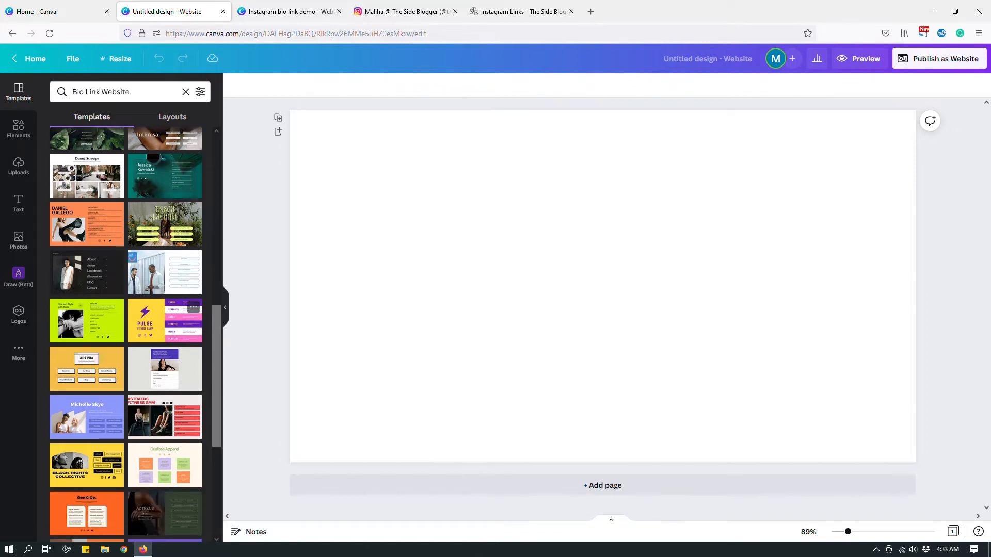
{"action": "scroll", "coordinate": [165, 320], "scroll_direction": "down", "scroll_amount": 3}
{"action": "scroll", "coordinate": [170, 335], "scroll_direction": "down", "scroll_amount": 1}
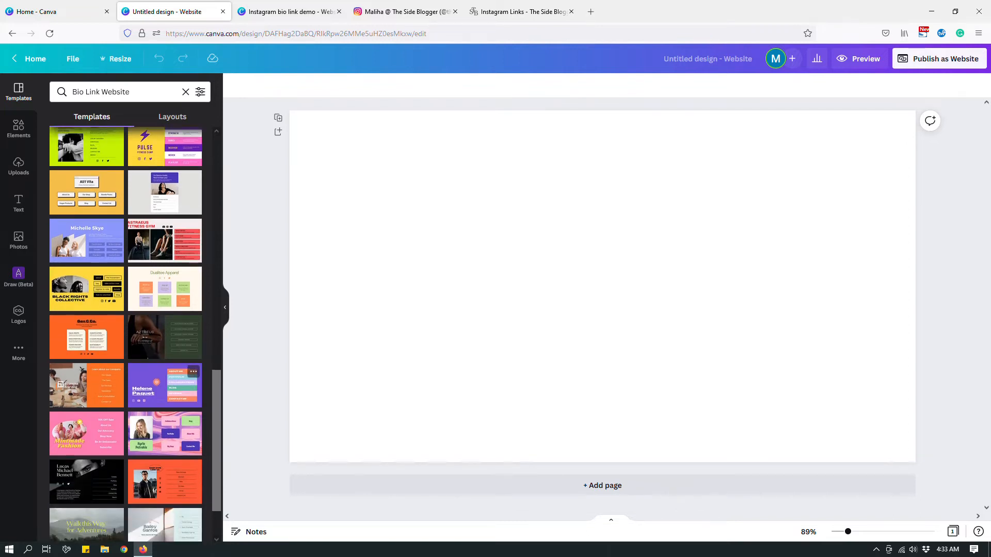
{"action": "left_click", "coordinate": [155, 387]}
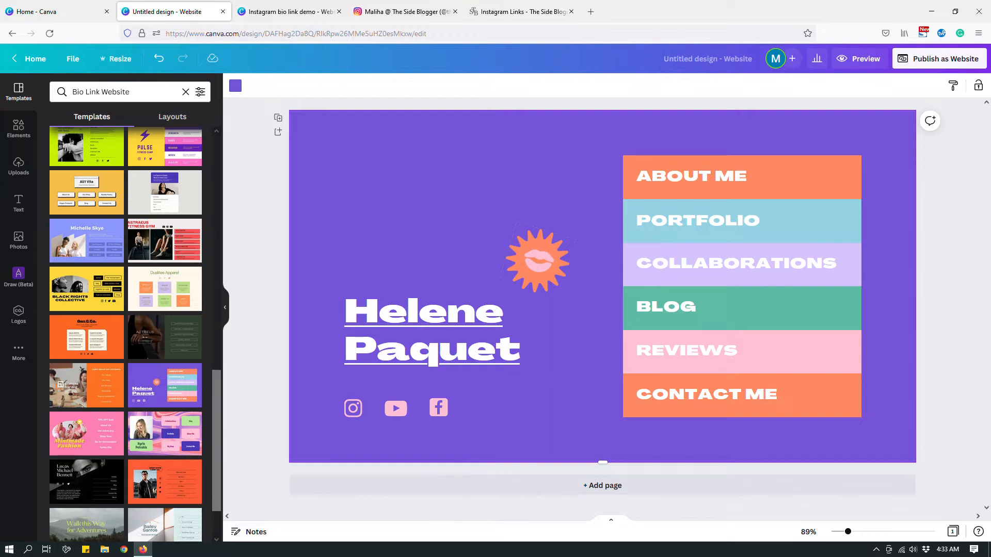
Step: Preview the purple template's website in its desktop and mobile versions, and close the preview
{"action": "left_click", "coordinate": [859, 58]}
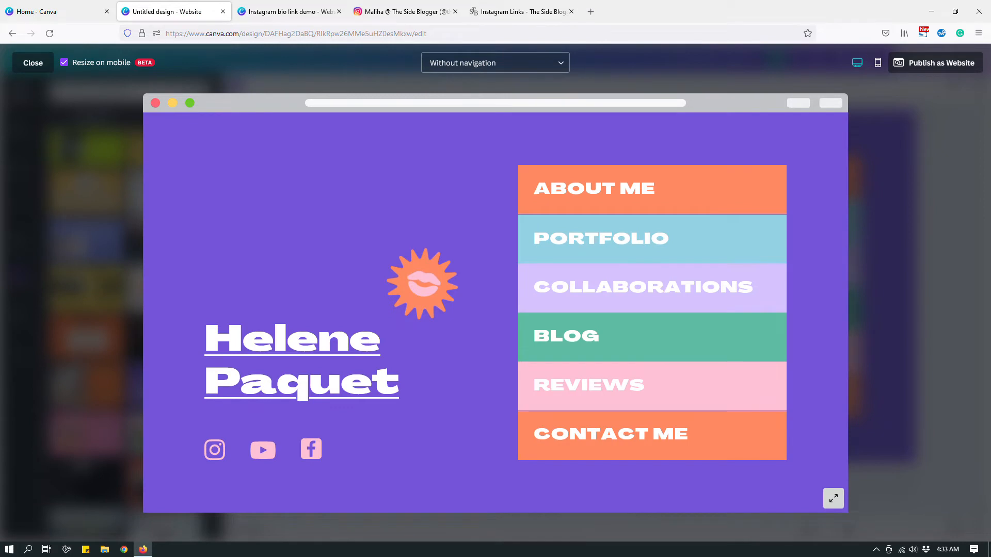
{"action": "left_click", "coordinate": [877, 63]}
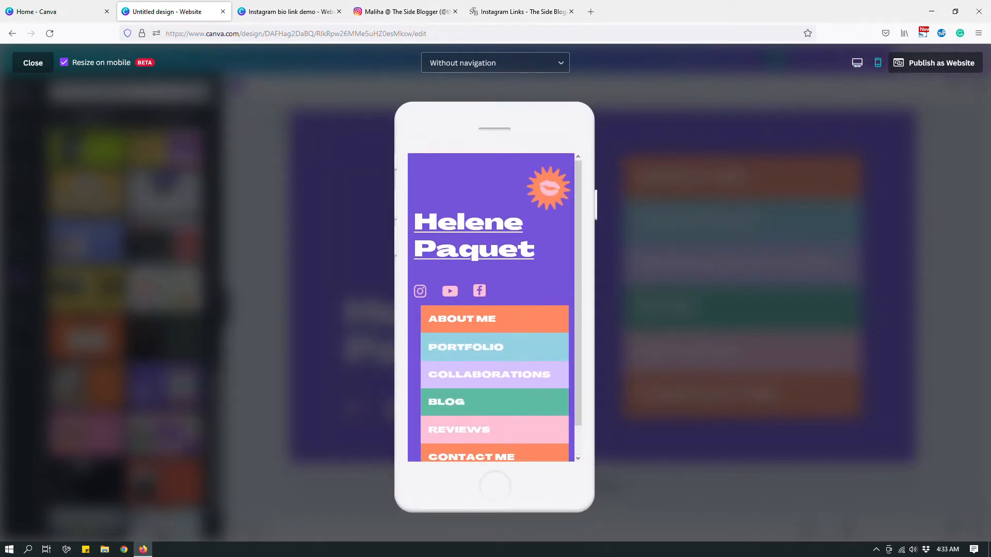
{"action": "key", "text": "Escape"}
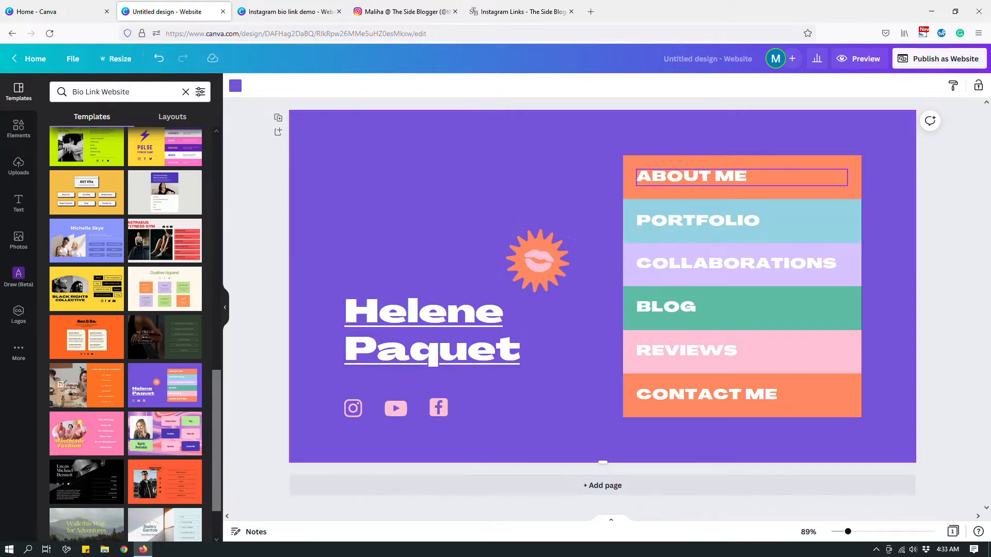
Step: Select the About Me, Portfolio and Collaborations labels in turn, deselect them, and undo applying the purple template
{"action": "left_click", "coordinate": [725, 181]}
{"action": "left_click", "coordinate": [720, 220]}
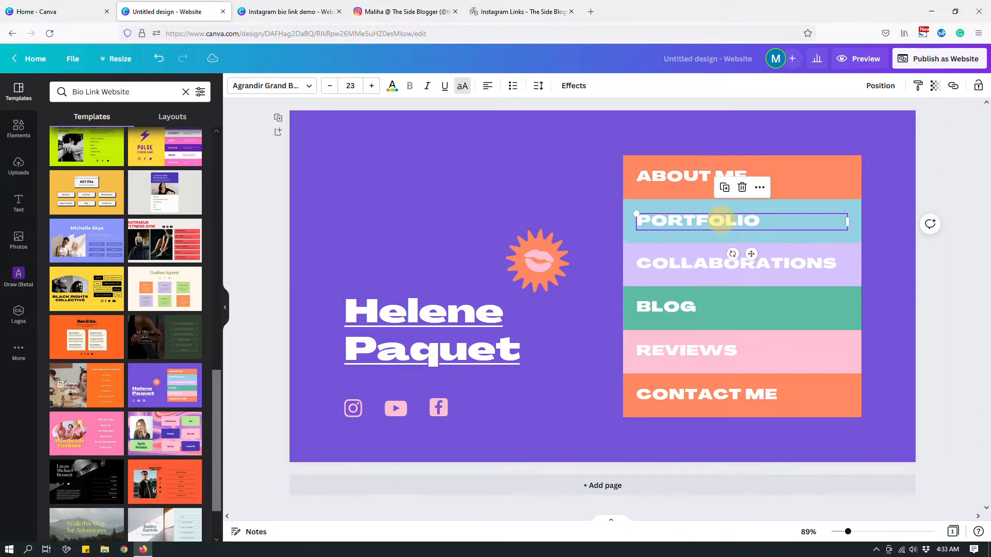
{"action": "left_click", "coordinate": [720, 263]}
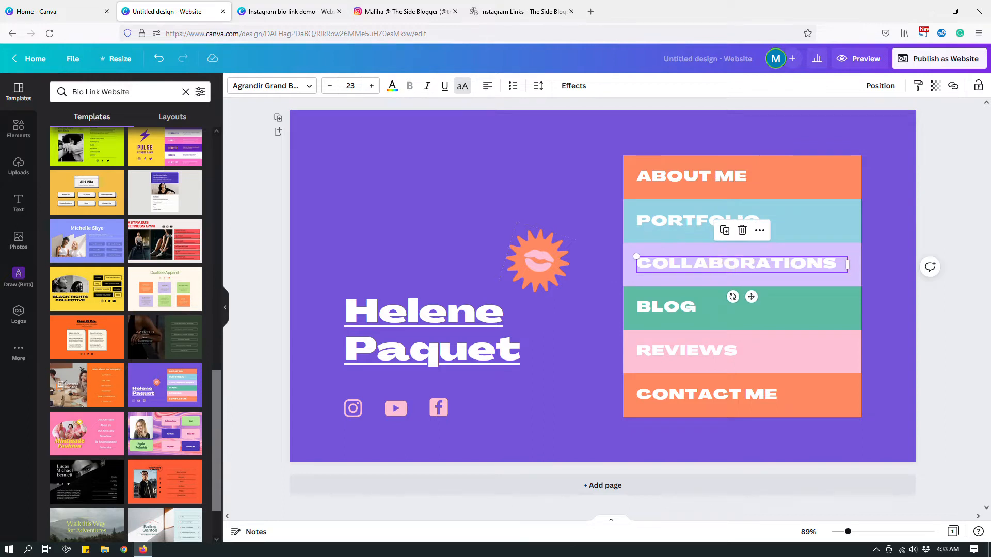
{"action": "left_click", "coordinate": [799, 180]}
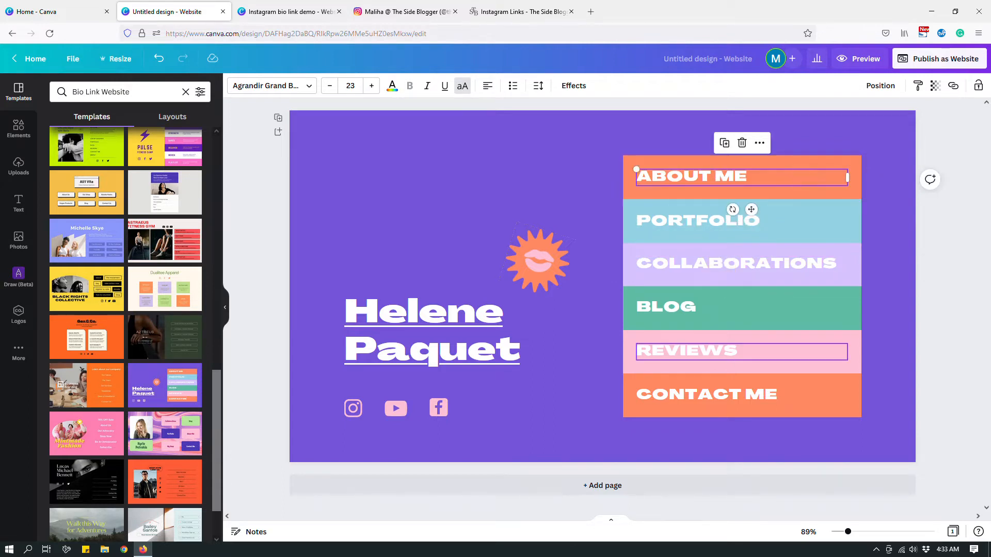
{"action": "left_click", "coordinate": [942, 306]}
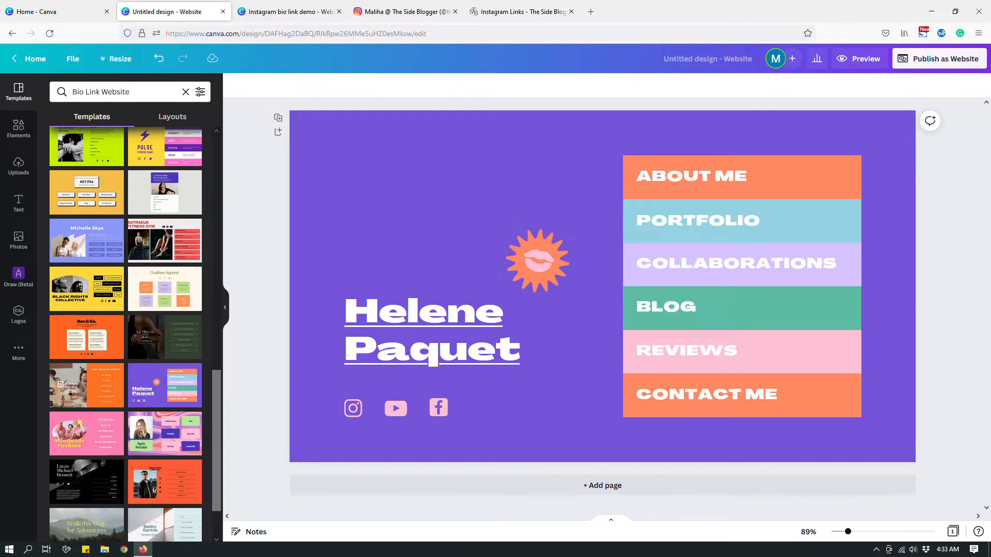
{"action": "key", "text": "ctrl+z"}
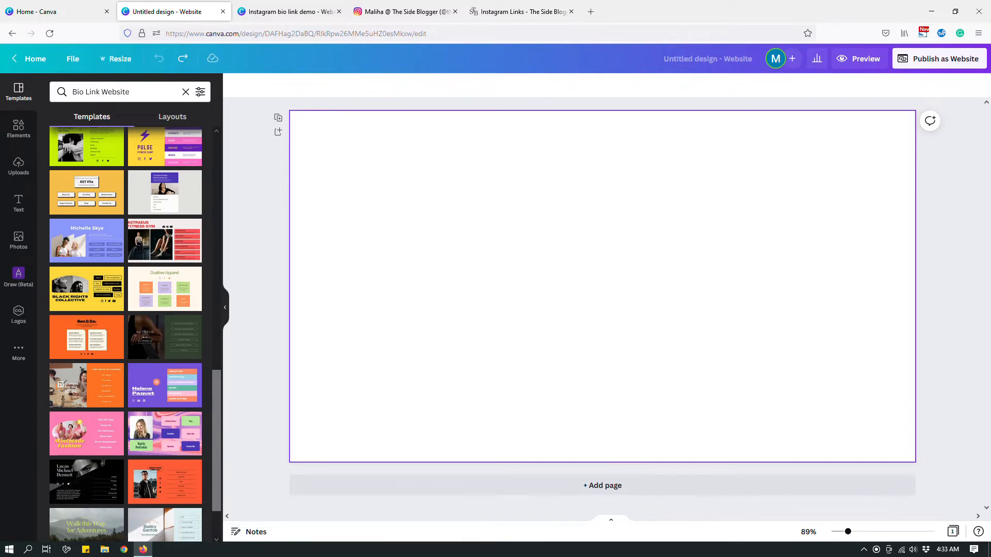
Step: Look through the template list again and name the blank website design "Demo Link Page"
{"action": "scroll", "coordinate": [165, 361], "scroll_direction": "up", "scroll_amount": 5}
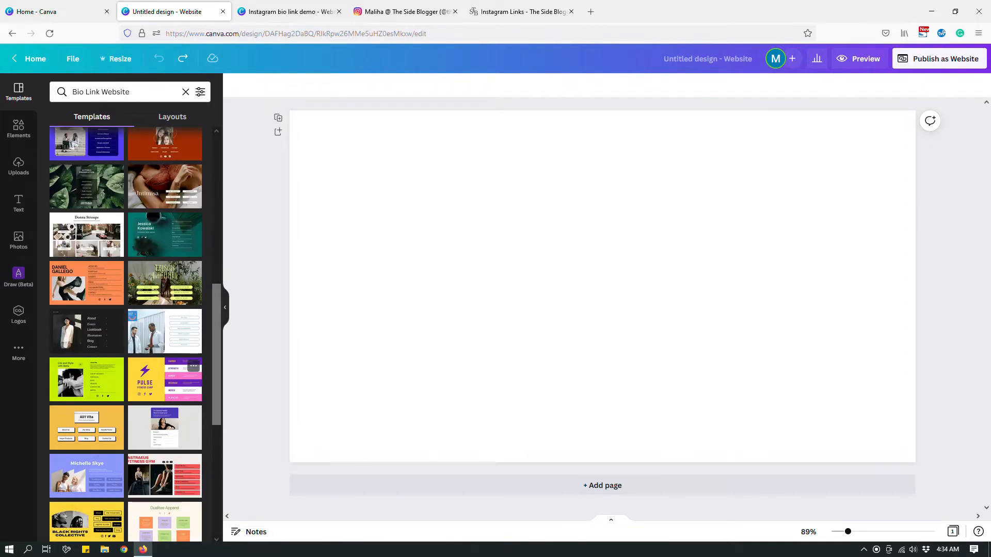
{"action": "scroll", "coordinate": [165, 361], "scroll_direction": "down", "scroll_amount": 6}
{"action": "scroll", "coordinate": [126, 336], "scroll_direction": "up", "scroll_amount": 15}
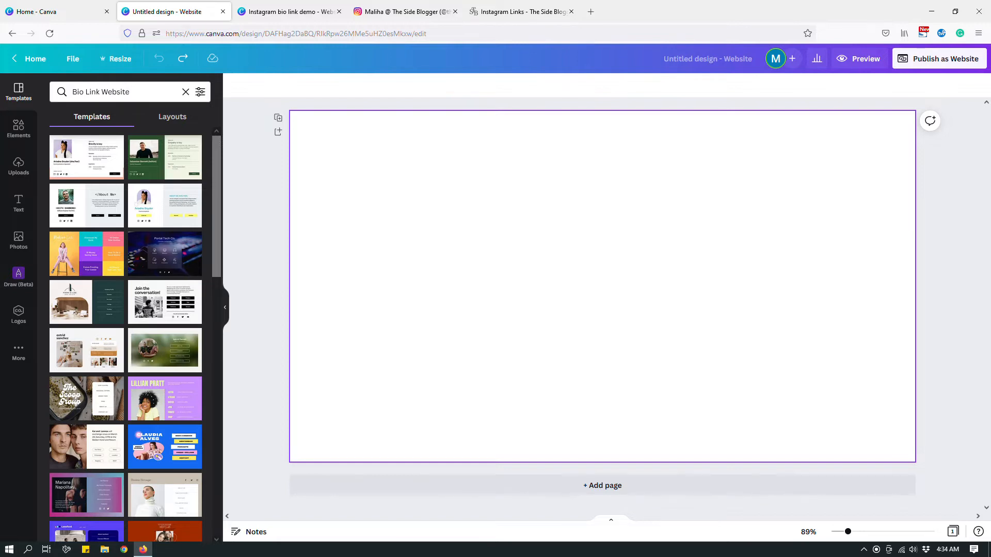
{"action": "left_click", "coordinate": [699, 61]}
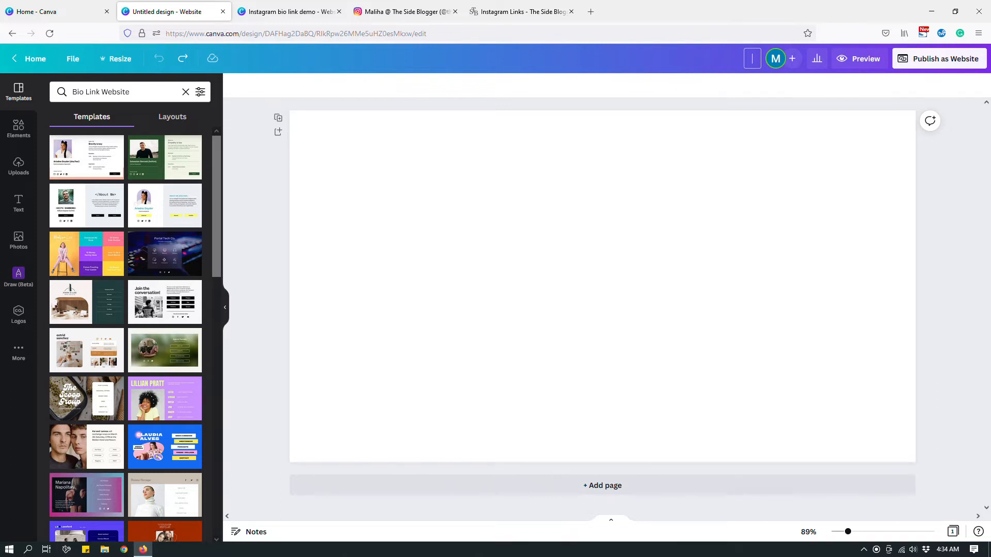
{"action": "type", "text": "Demo Link Page"}
{"action": "key", "text": "Return"}
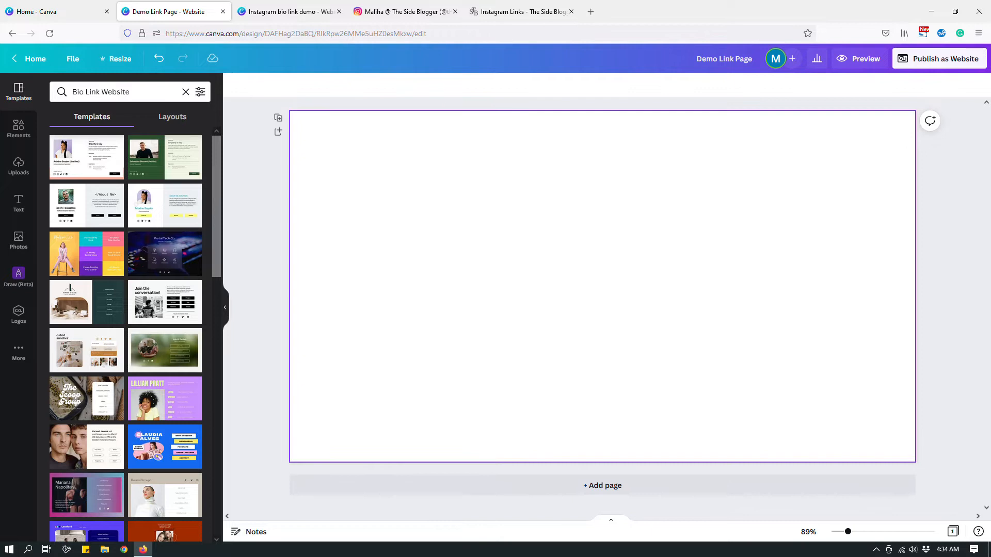
Step: Switch to the "Instagram bio link demo" design and examine its logo, About and Contact links, photo and link buttons
{"action": "left_click", "coordinate": [286, 12]}
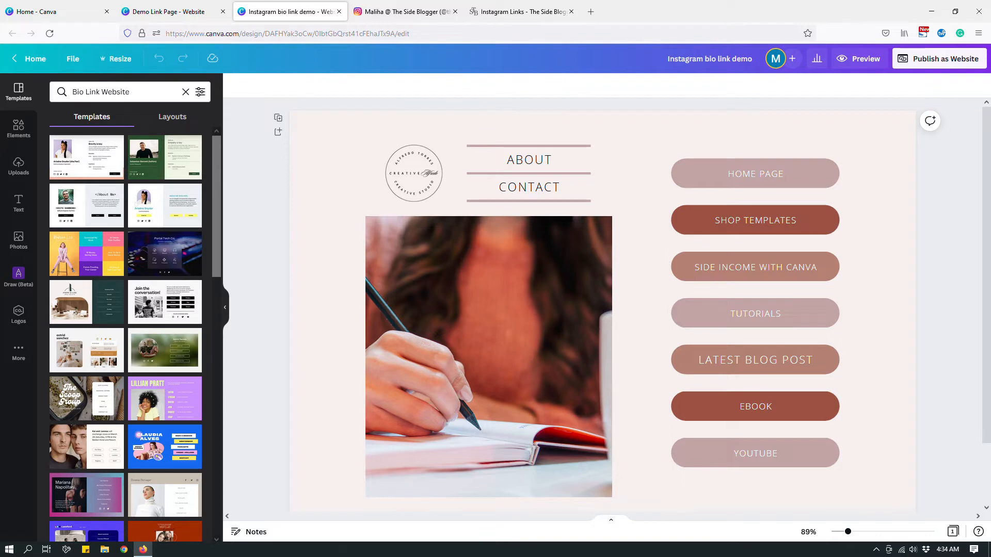
{"action": "scroll", "coordinate": [603, 310], "scroll_direction": "down", "scroll_amount": 3}
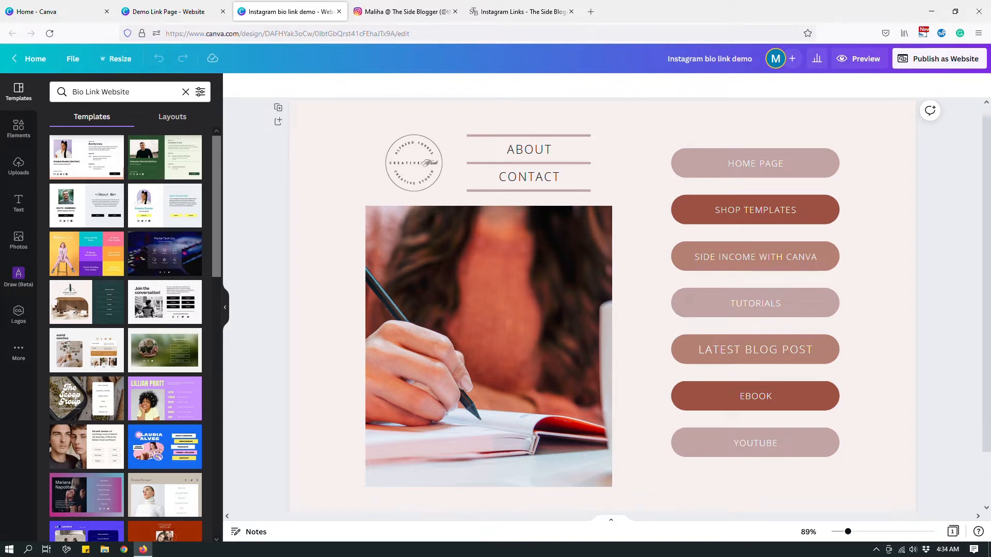
{"action": "scroll", "coordinate": [603, 309], "scroll_direction": "up", "scroll_amount": 3}
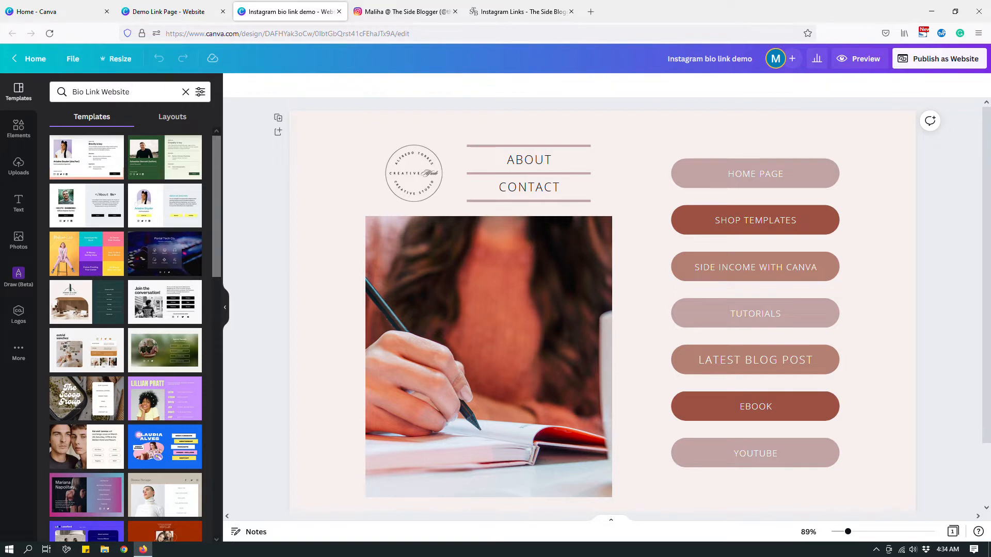
{"action": "scroll", "coordinate": [413, 173], "scroll_direction": "down", "scroll_amount": 2}
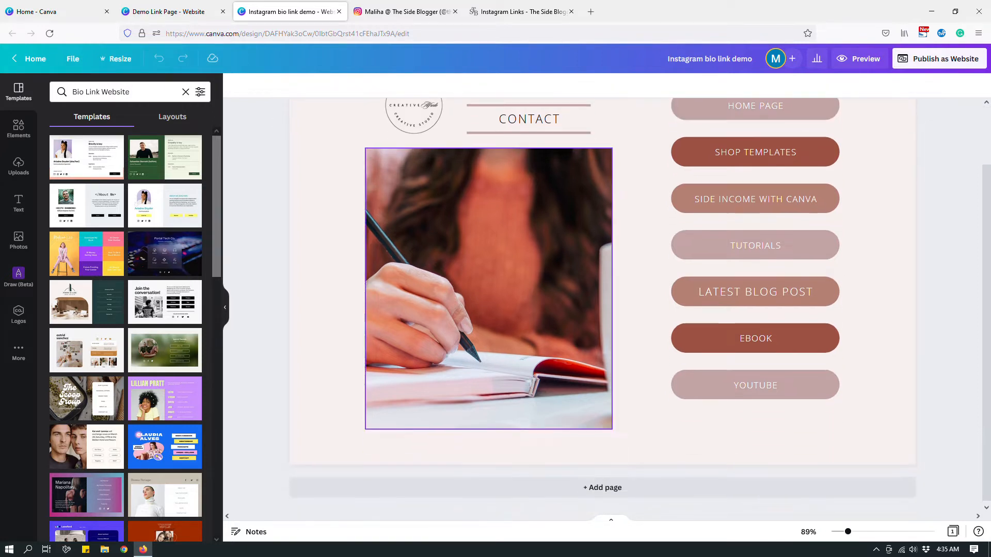
{"action": "scroll", "coordinate": [602, 304], "scroll_direction": "up", "scroll_amount": 2}
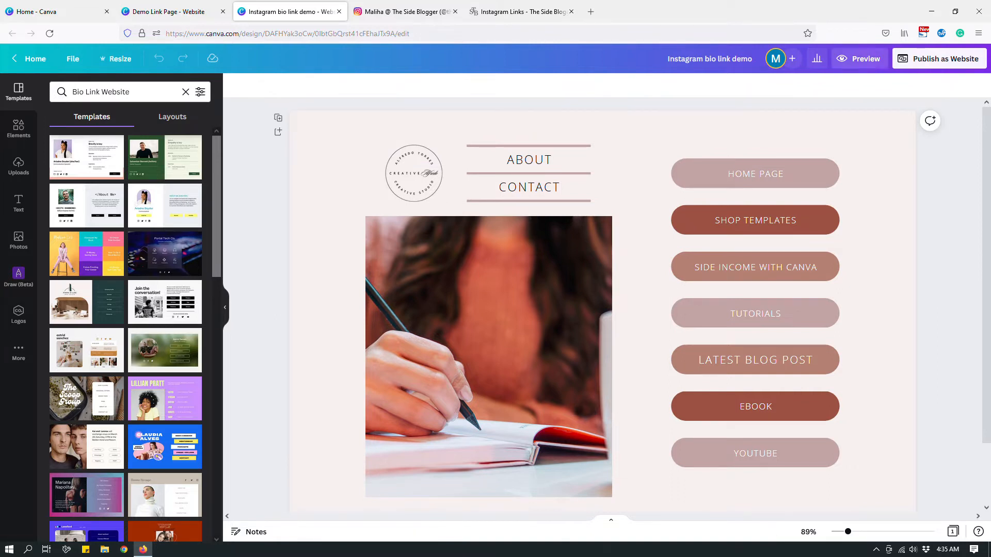
Step: Preview the "Instagram bio link demo" website in its desktop version and examine the whole page
{"action": "left_click", "coordinate": [859, 59]}
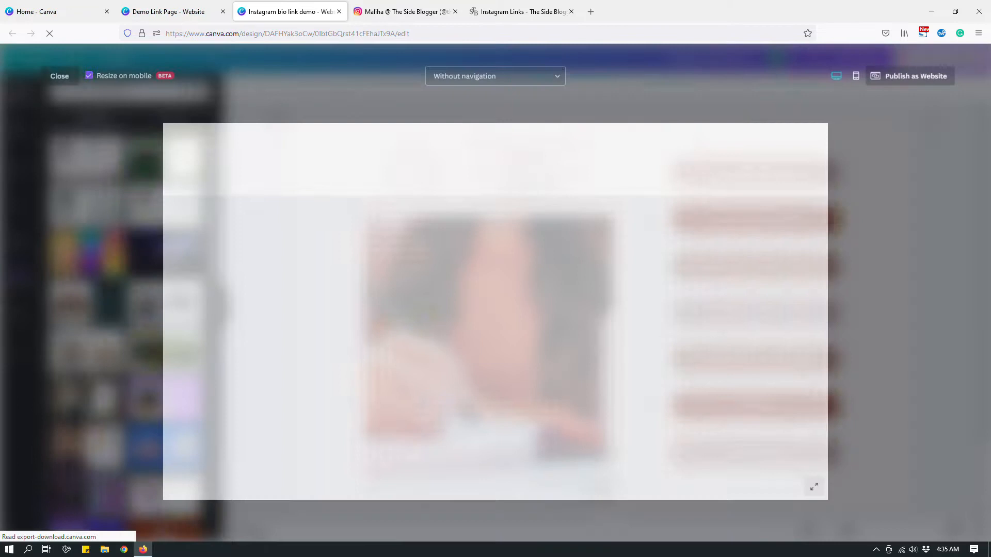
{"action": "scroll", "coordinate": [495, 313], "scroll_direction": "down", "scroll_amount": 3}
{"action": "scroll", "coordinate": [496, 312], "scroll_direction": "up", "scroll_amount": 3}
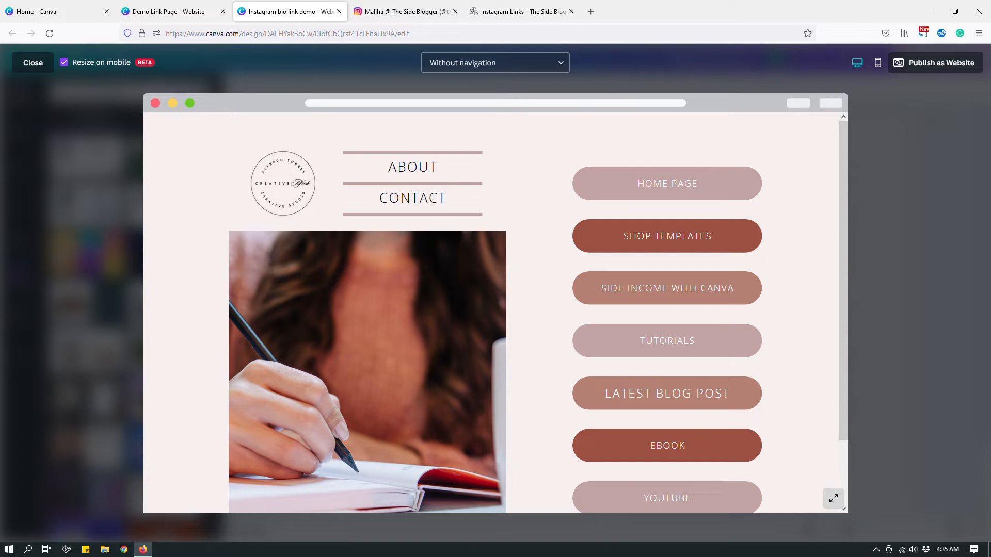
{"action": "scroll", "coordinate": [496, 313], "scroll_direction": "down", "scroll_amount": 3}
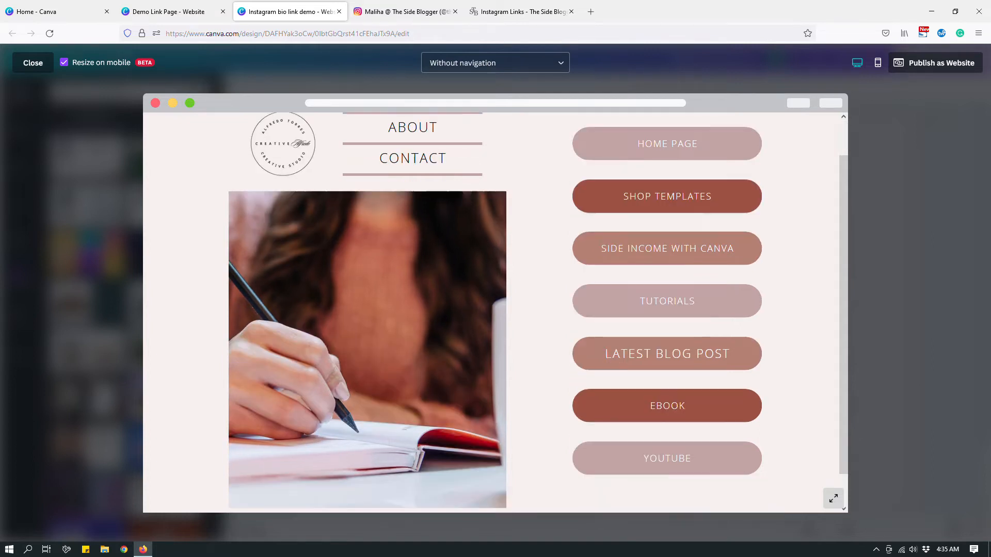
{"action": "scroll", "coordinate": [495, 312], "scroll_direction": "up", "scroll_amount": 3}
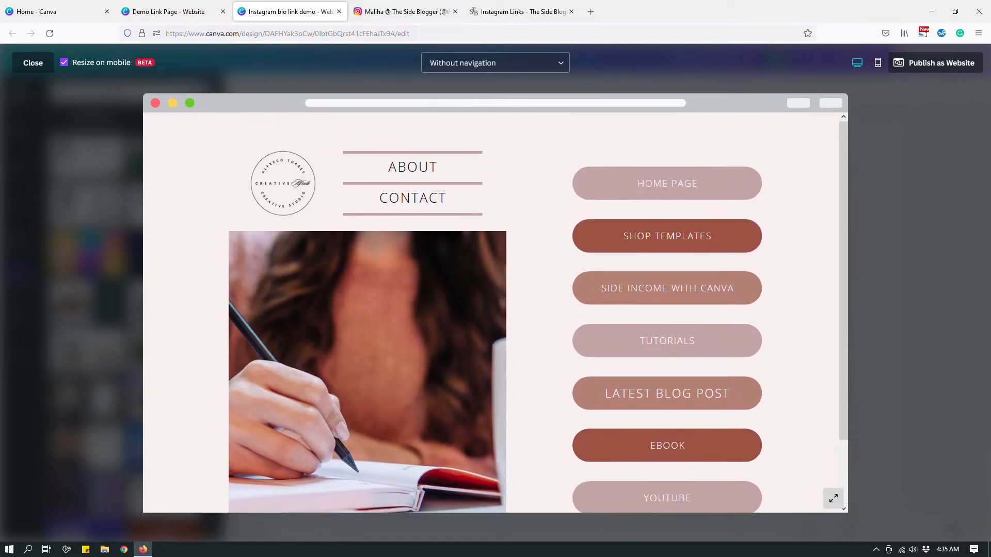
Step: Preview the demo website in its mobile version and examine the page from the logo down to the YouTube button
{"action": "left_click", "coordinate": [877, 62]}
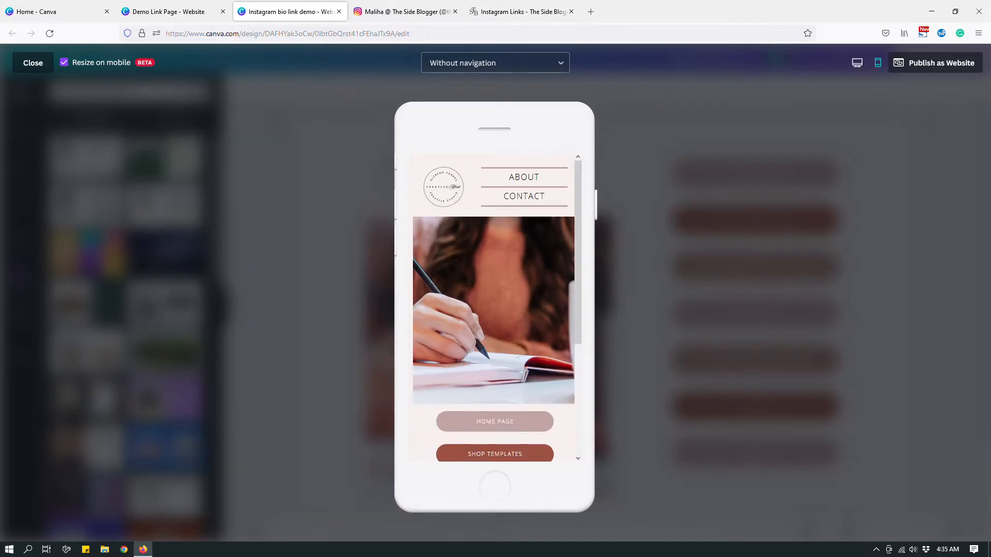
{"action": "scroll", "coordinate": [494, 308], "scroll_direction": "down", "scroll_amount": 3}
{"action": "scroll", "coordinate": [494, 308], "scroll_direction": "up", "scroll_amount": 3}
{"action": "scroll", "coordinate": [495, 308], "scroll_direction": "down", "scroll_amount": 3}
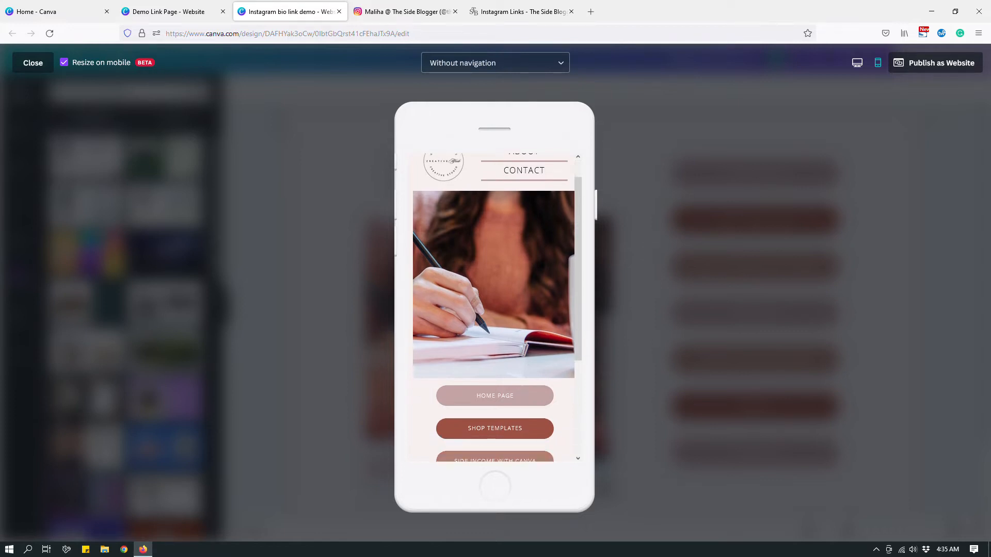
{"action": "scroll", "coordinate": [494, 308], "scroll_direction": "down", "scroll_amount": 1}
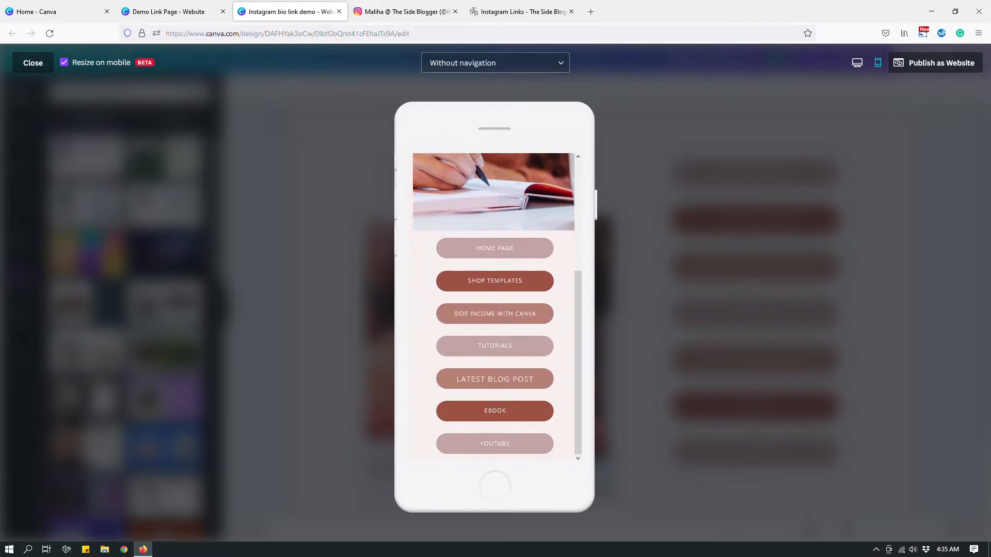
{"action": "scroll", "coordinate": [494, 309], "scroll_direction": "up", "scroll_amount": 3}
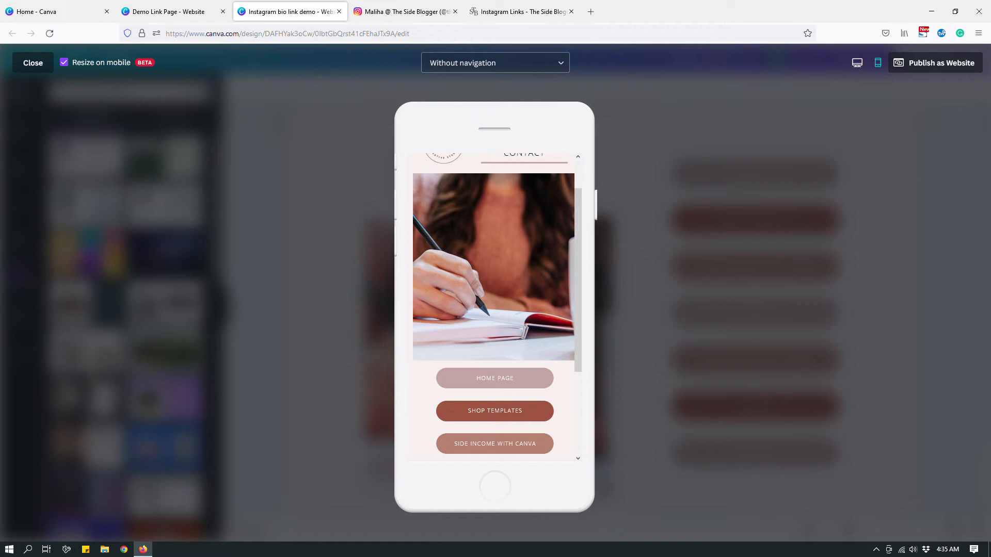
{"action": "scroll", "coordinate": [494, 308], "scroll_direction": "down", "scroll_amount": 2}
{"action": "scroll", "coordinate": [494, 308], "scroll_direction": "up", "scroll_amount": 3}
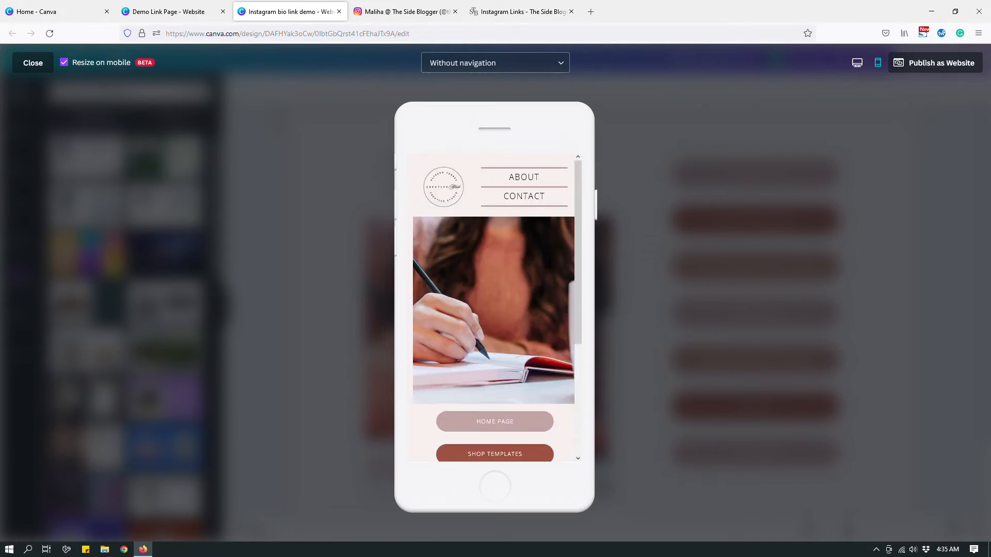
Step: Return to the desktop preview and examine how the logo, links and photo sit in one column and the link buttons in another
{"action": "left_click", "coordinate": [858, 62]}
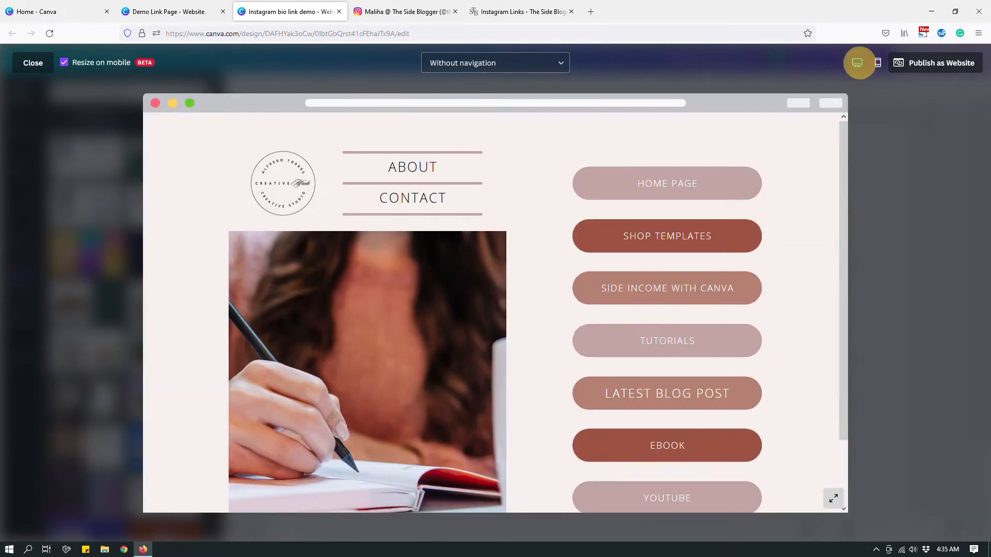
{"action": "scroll", "coordinate": [495, 310], "scroll_direction": "down", "scroll_amount": 2}
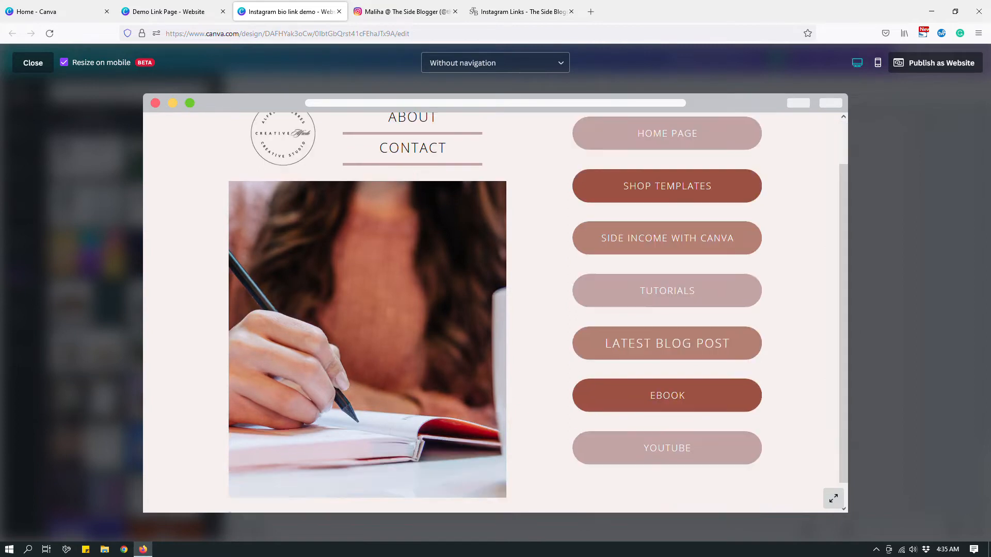
{"action": "scroll", "coordinate": [495, 310], "scroll_direction": "up", "scroll_amount": 2}
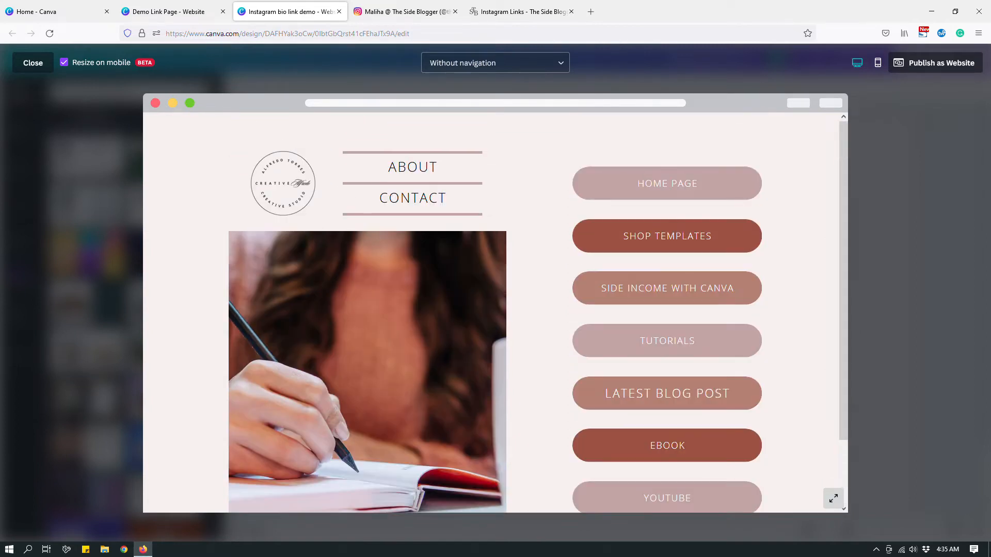
{"action": "left_click_drag", "start_coordinate": [181, 259], "coordinate": [752, 192]}
{"action": "left_click", "coordinate": [688, 160]}
{"action": "left_click_drag", "start_coordinate": [211, 309], "coordinate": [405, 183]}
{"action": "left_click", "coordinate": [504, 185]}
{"action": "left_click_drag", "start_coordinate": [544, 160], "coordinate": [829, 206]}
{"action": "scroll", "coordinate": [809, 272], "scroll_direction": "down", "scroll_amount": 1}
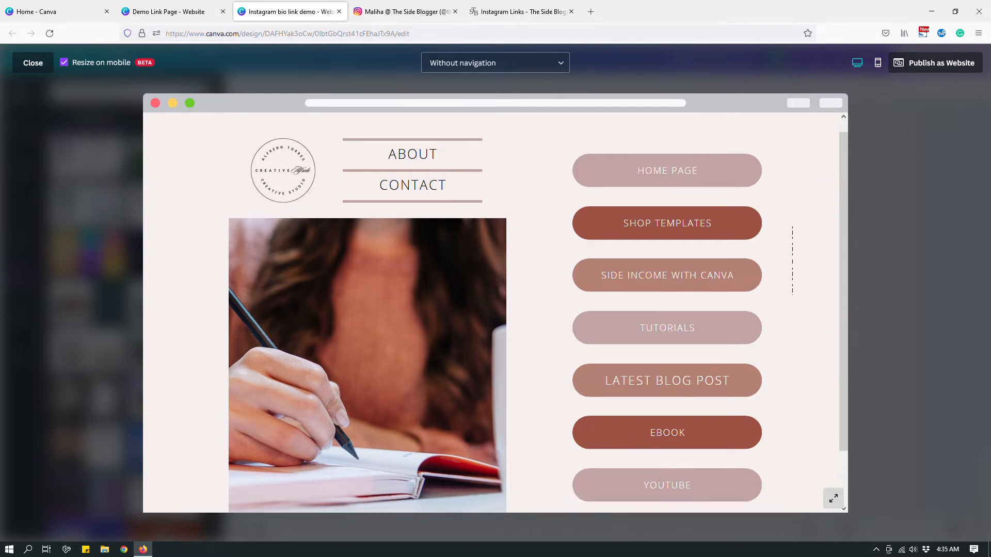
{"action": "scroll", "coordinate": [812, 203], "scroll_direction": "up", "scroll_amount": 1}
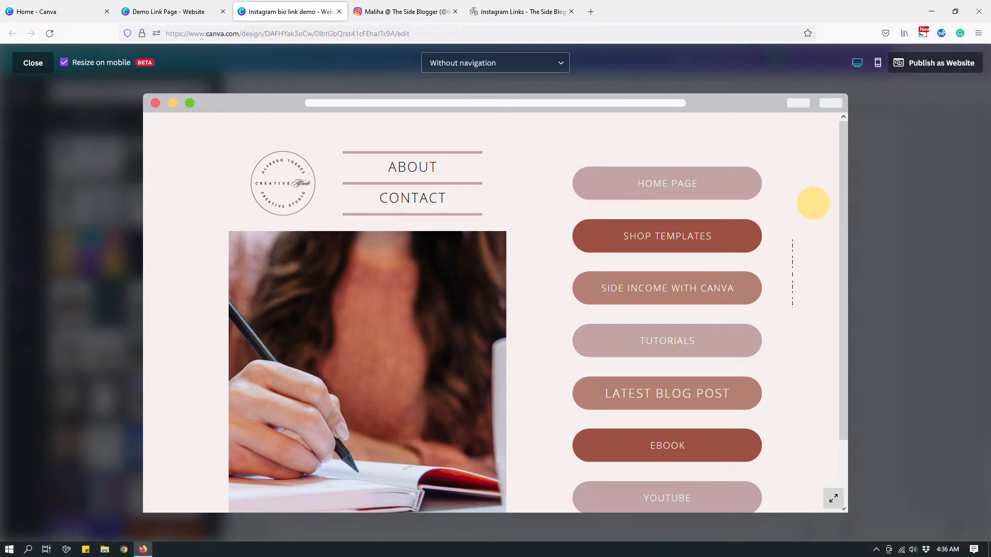
Step: Check in the mobile preview how the link buttons stack below the photo, and close the preview
{"action": "left_click", "coordinate": [877, 62]}
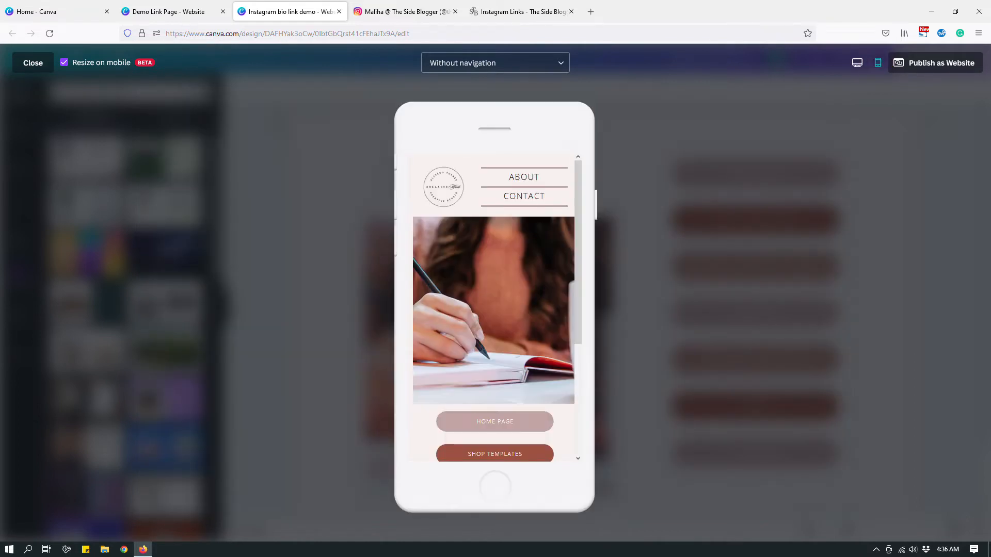
{"action": "scroll", "coordinate": [495, 307], "scroll_direction": "down", "scroll_amount": 3}
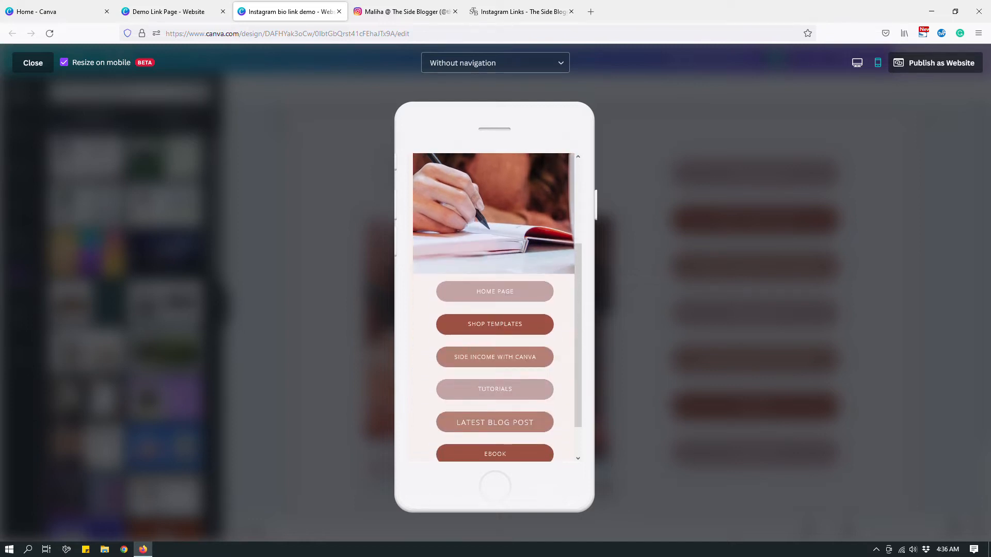
{"action": "scroll", "coordinate": [494, 307], "scroll_direction": "up", "scroll_amount": 3}
{"action": "scroll", "coordinate": [495, 307], "scroll_direction": "down", "scroll_amount": 3}
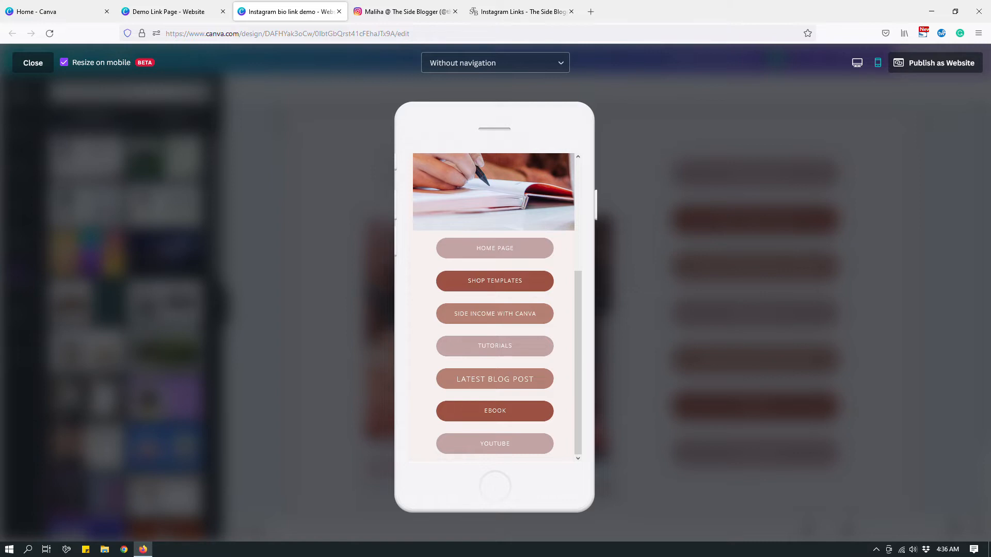
{"action": "left_click", "coordinate": [36, 64]}
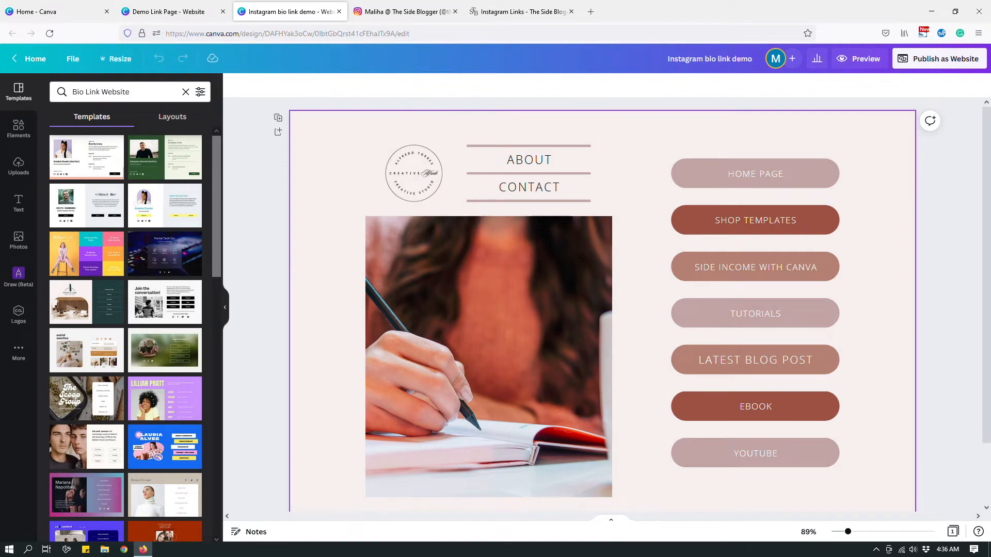
Step: Preview the demo website again, examine the link button column on desktop and the mobile version, and return to the editor
{"action": "scroll", "coordinate": [602, 304], "scroll_direction": "down", "scroll_amount": 2}
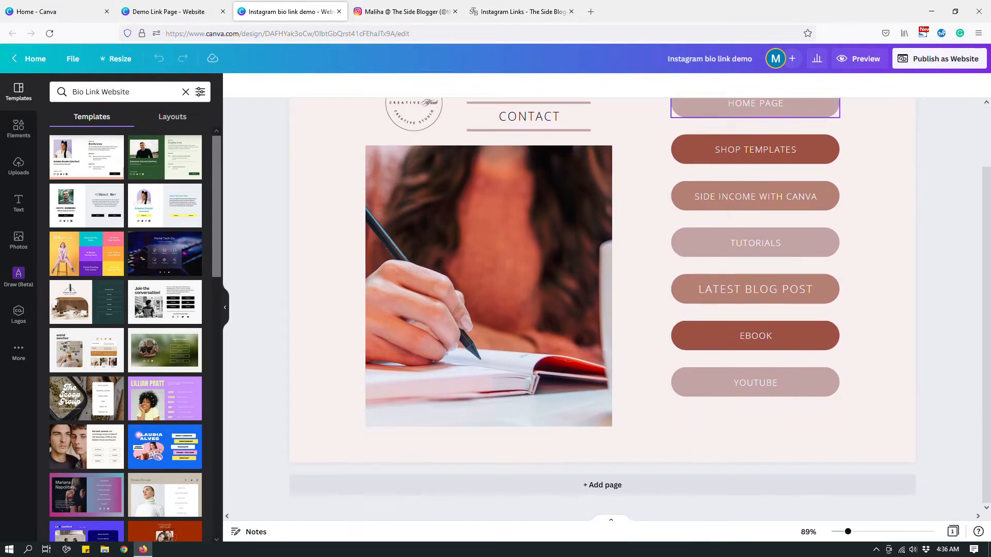
{"action": "left_click", "coordinate": [860, 59]}
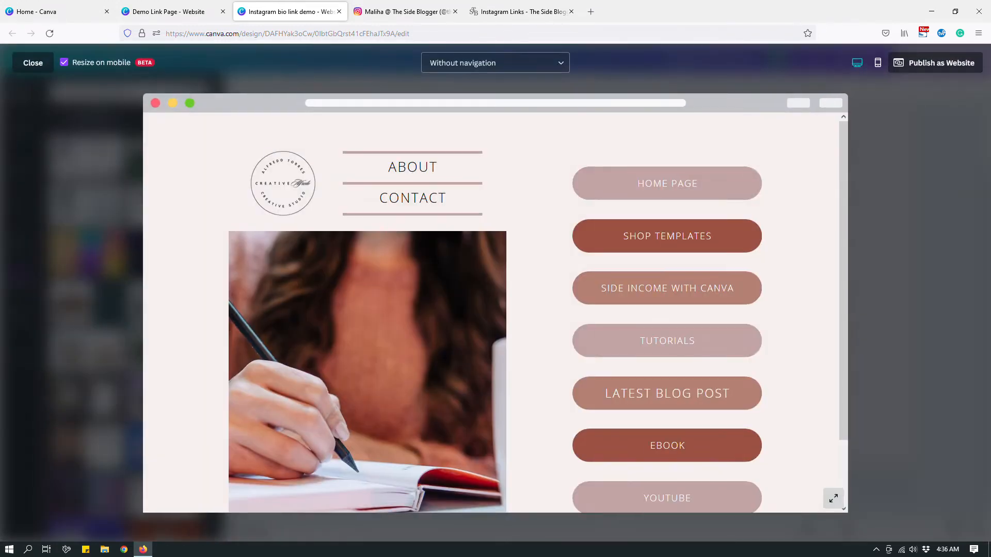
{"action": "scroll", "coordinate": [491, 312], "scroll_direction": "down", "scroll_amount": 2}
{"action": "scroll", "coordinate": [491, 312], "scroll_direction": "up", "scroll_amount": 2}
{"action": "left_click_drag", "start_coordinate": [798, 156], "coordinate": [776, 338]}
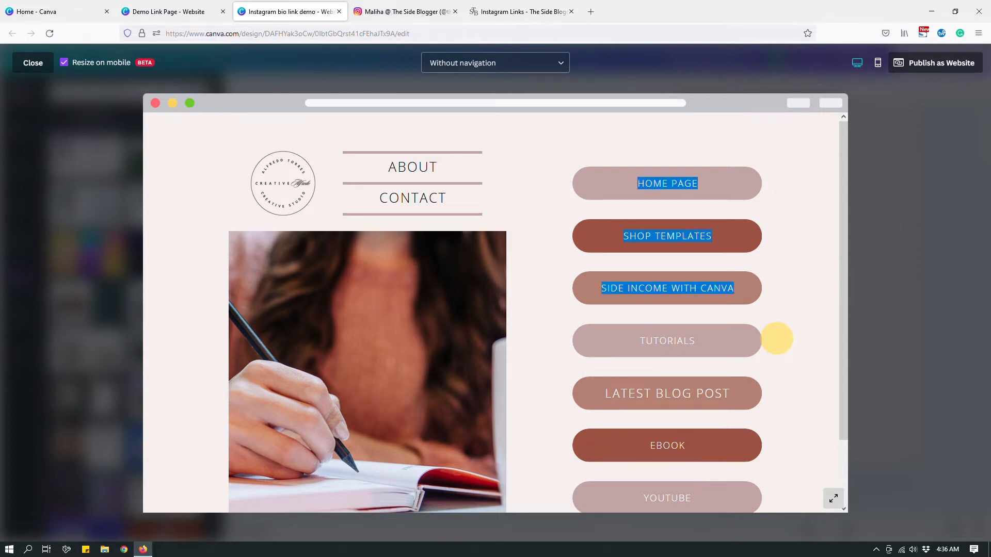
{"action": "left_click", "coordinate": [811, 264]}
{"action": "left_click", "coordinate": [877, 63]}
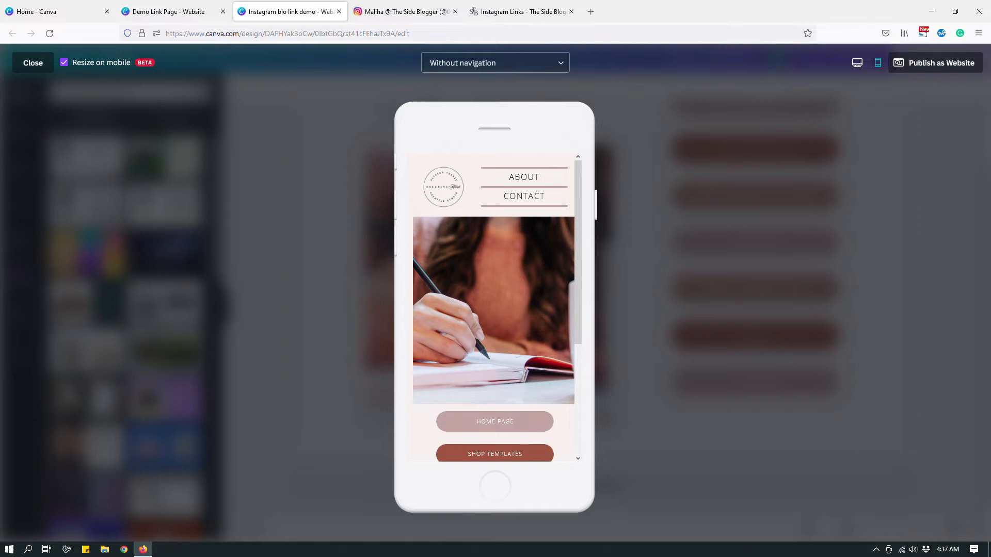
{"action": "left_click", "coordinate": [33, 62]}
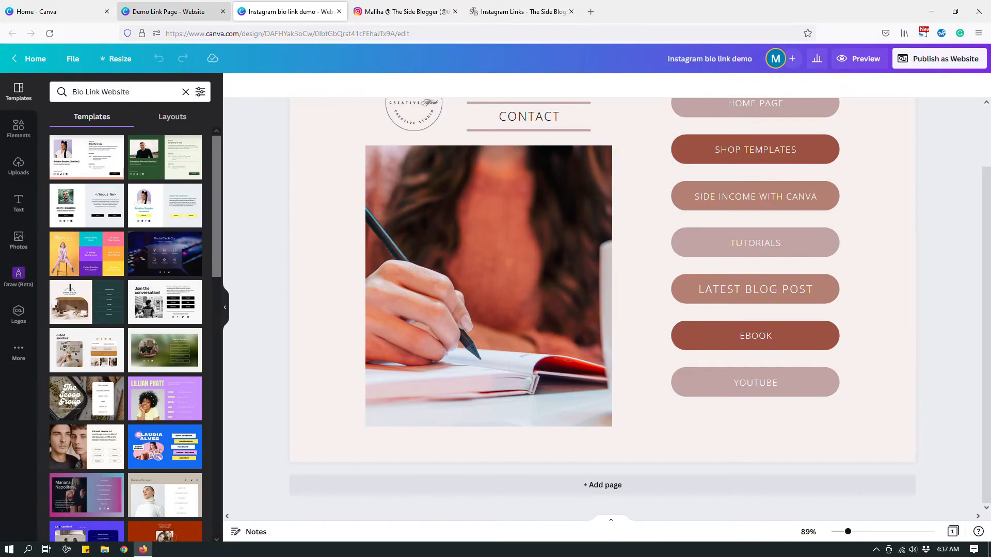
Step: Switch to the "Demo Link Page" design and show its margins and its rulers and guides
{"action": "left_click", "coordinate": [155, 11]}
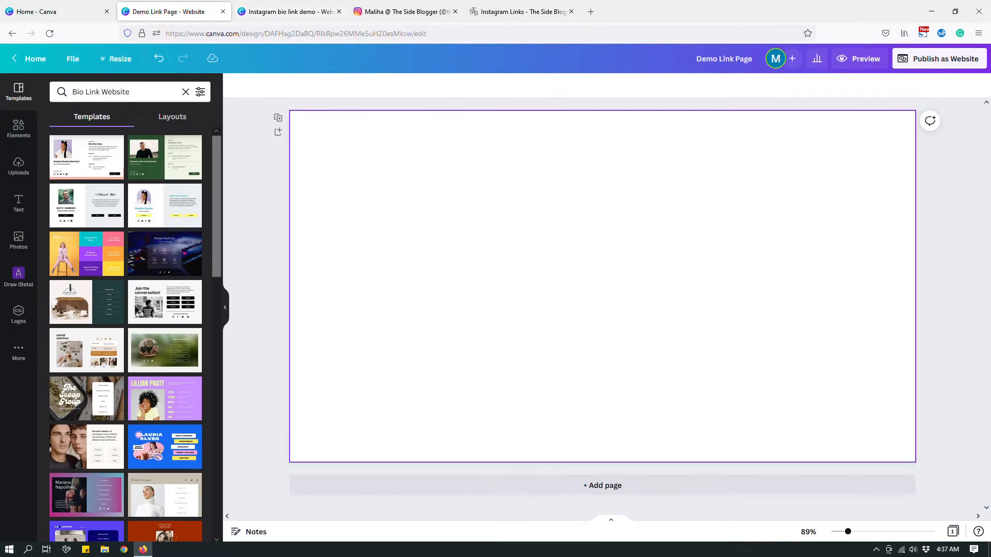
{"action": "left_click", "coordinate": [948, 228]}
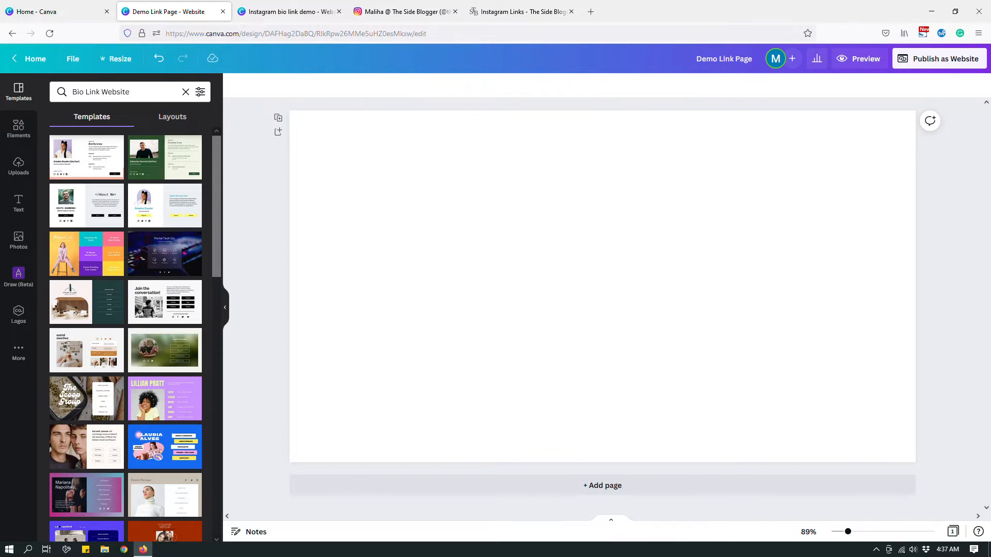
{"action": "left_click", "coordinate": [604, 199]}
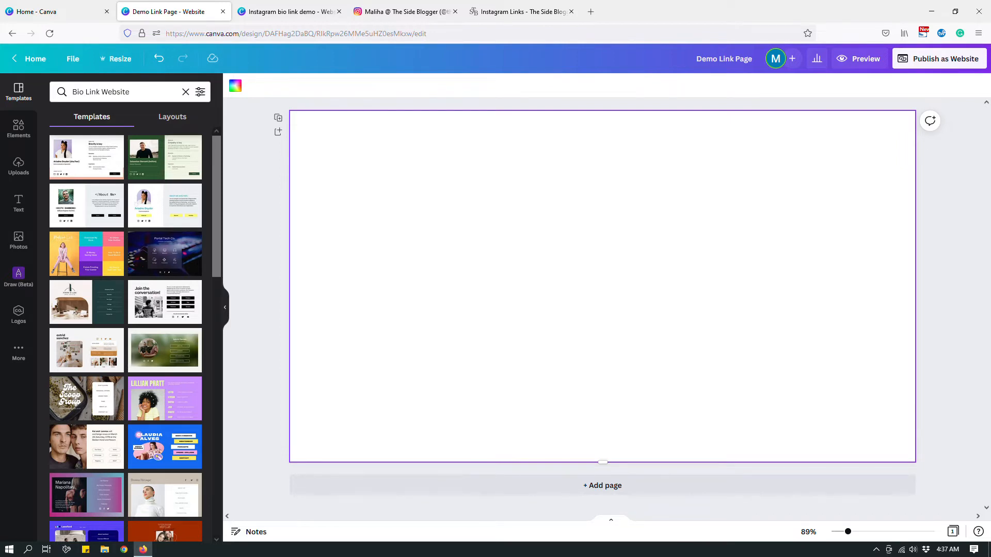
{"action": "left_click", "coordinate": [73, 58]}
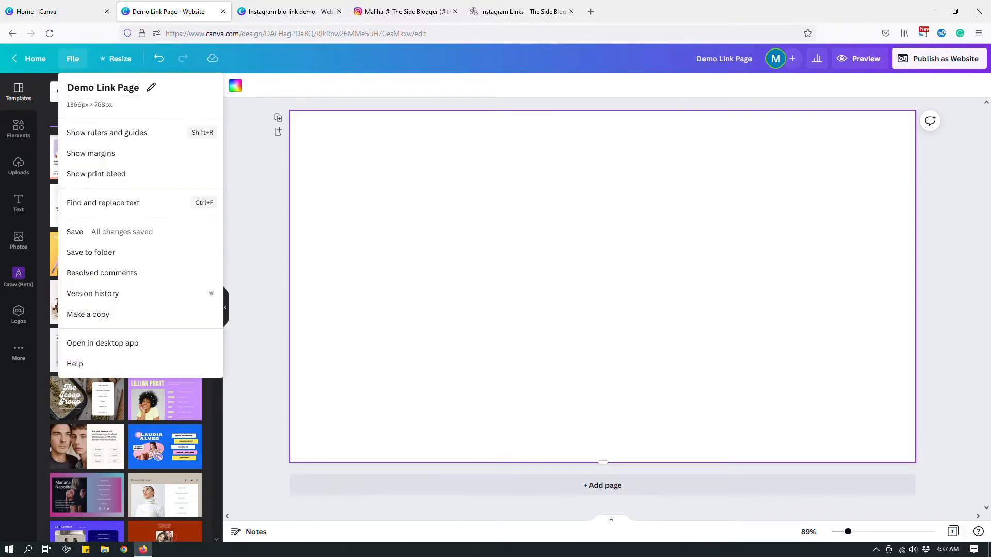
{"action": "left_click", "coordinate": [106, 153]}
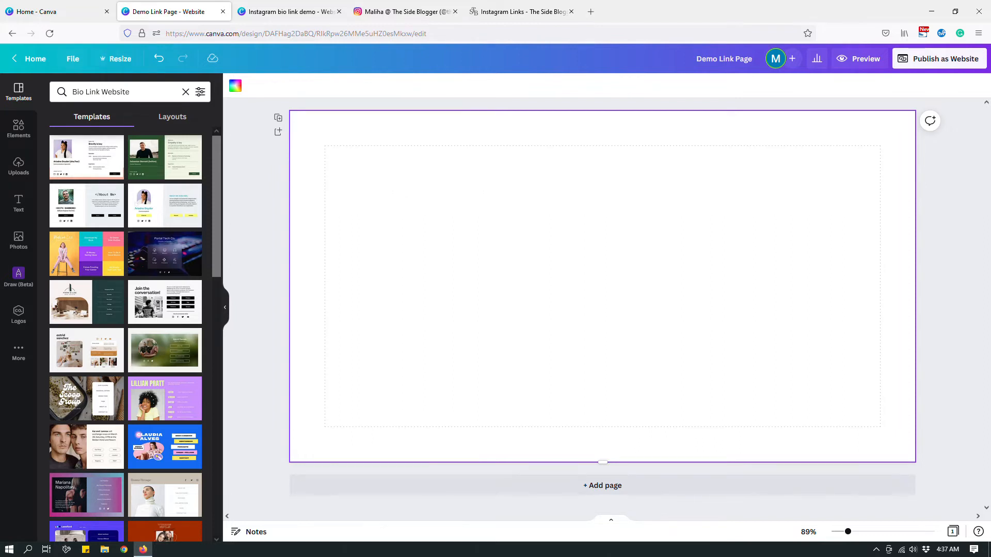
{"action": "left_click", "coordinate": [73, 58]}
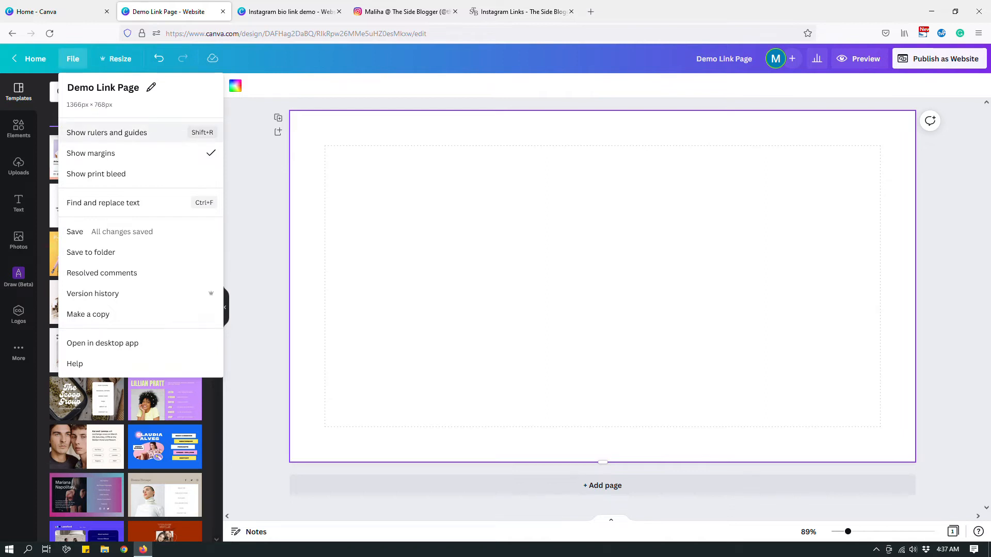
{"action": "left_click", "coordinate": [125, 133]}
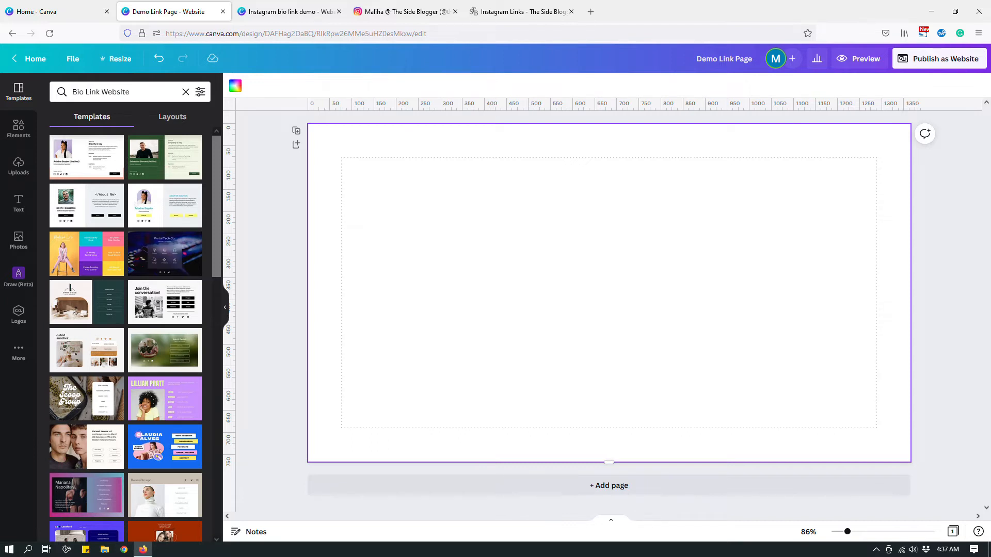
Step: Place two horizontal and two vertical guides along the top, bottom, left and right margin lines of the blank page
{"action": "left_click", "coordinate": [485, 106]}
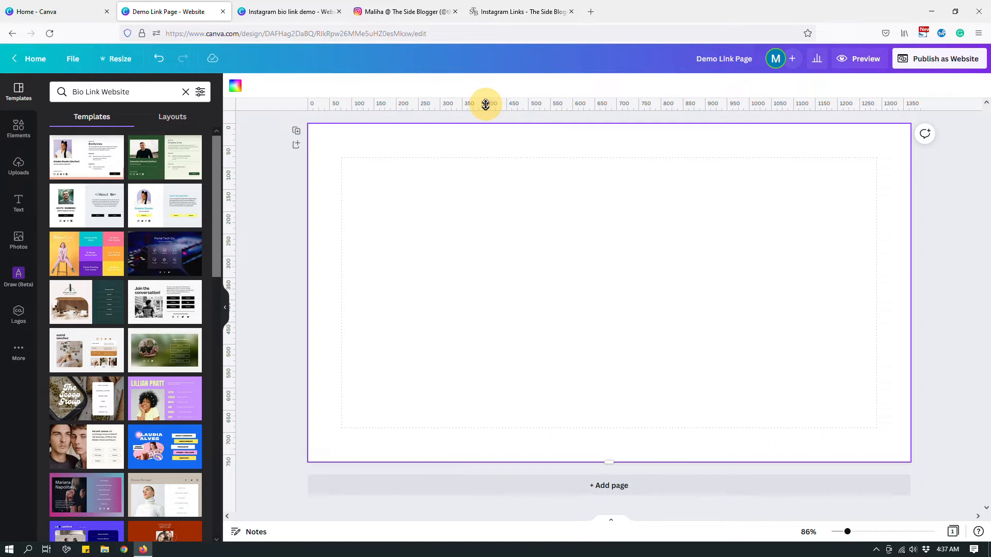
{"action": "left_click_drag", "start_coordinate": [485, 105], "coordinate": [483, 156]}
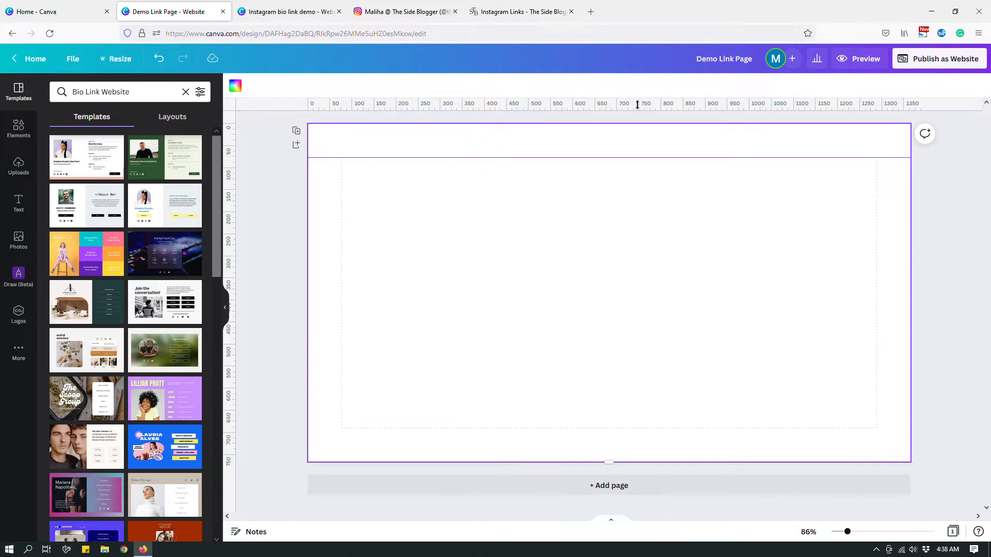
{"action": "left_click_drag", "start_coordinate": [639, 106], "coordinate": [572, 427]}
{"action": "left_click_drag", "start_coordinate": [232, 248], "coordinate": [341, 266]}
{"action": "left_click_drag", "start_coordinate": [230, 243], "coordinate": [877, 261]}
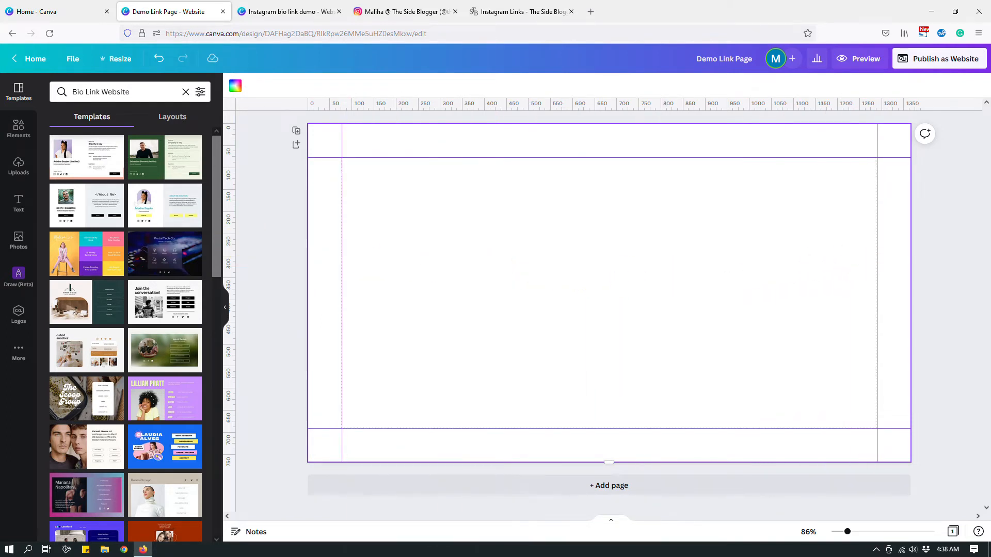
{"action": "left_click", "coordinate": [630, 262]}
{"action": "left_click_drag", "start_coordinate": [345, 160], "coordinate": [874, 425]}
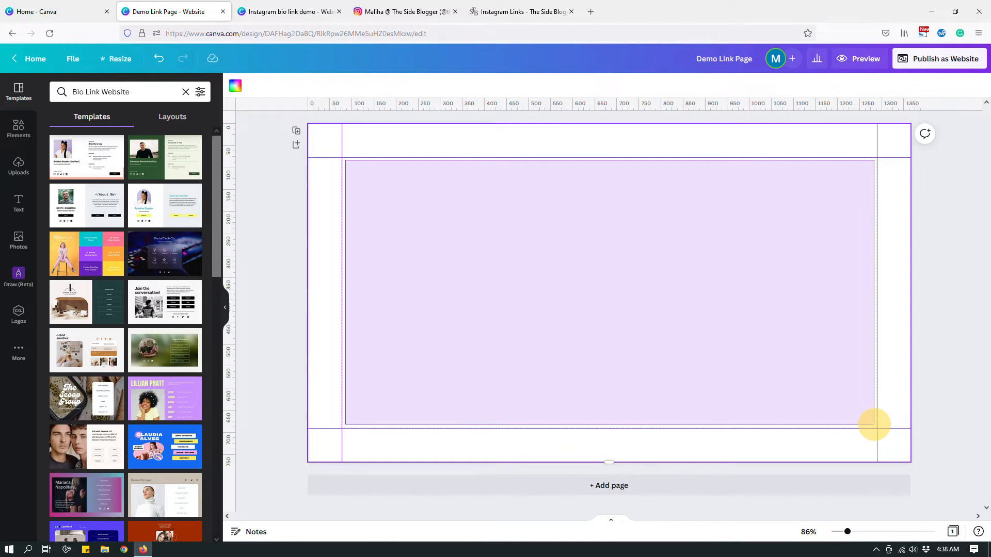
{"action": "left_click_drag", "start_coordinate": [874, 424], "coordinate": [874, 424]}
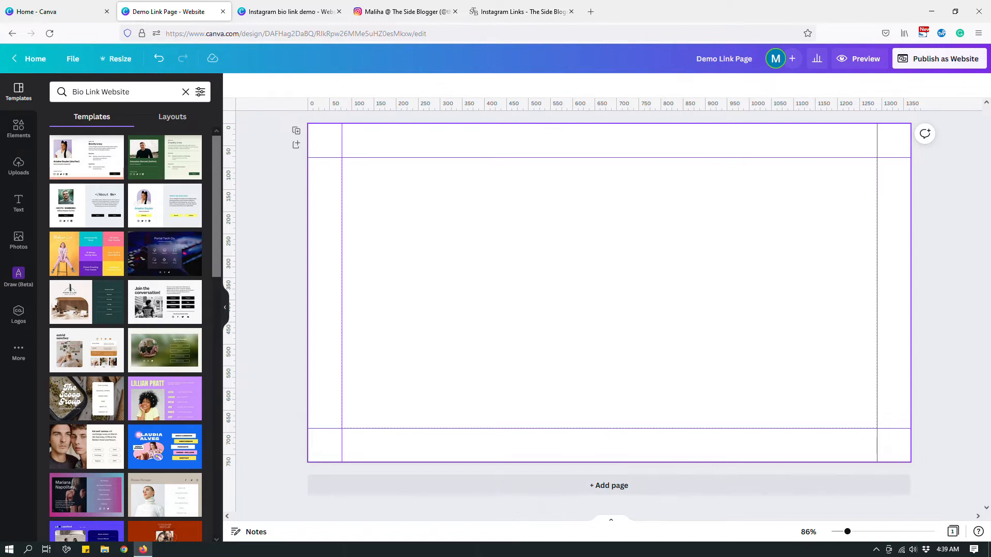
{"action": "left_click_drag", "start_coordinate": [352, 166], "coordinate": [593, 405]}
{"action": "left_click_drag", "start_coordinate": [652, 172], "coordinate": [866, 416]}
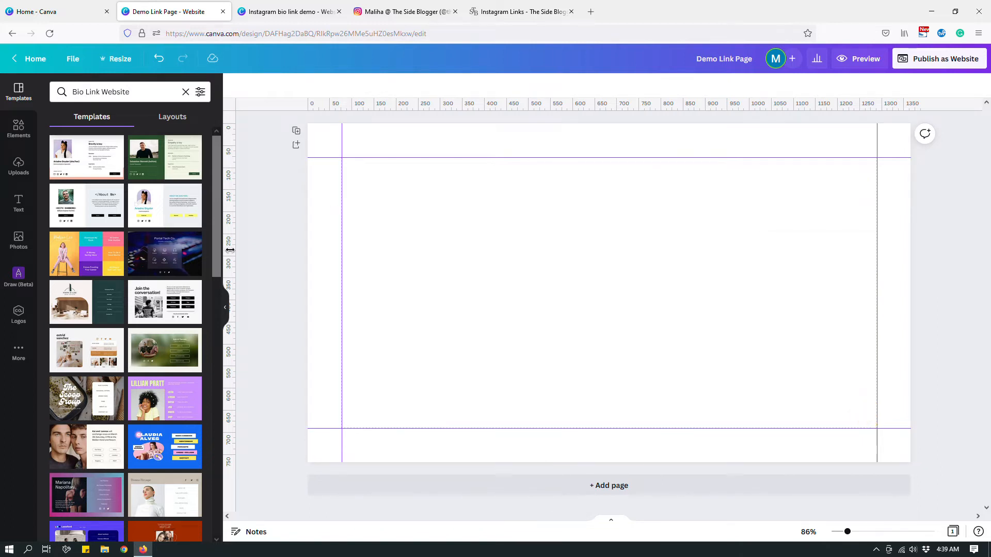
Step: Add a vertical guide at 683 px to divide the page into two equal halves
{"action": "left_click_drag", "start_coordinate": [230, 248], "coordinate": [610, 286]}
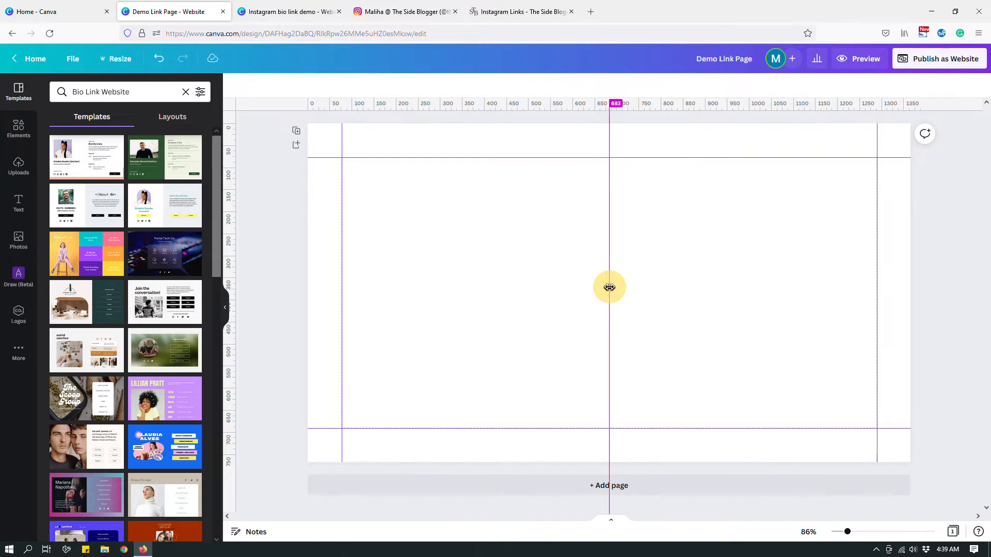
{"action": "left_click_drag", "start_coordinate": [609, 287], "coordinate": [608, 315]}
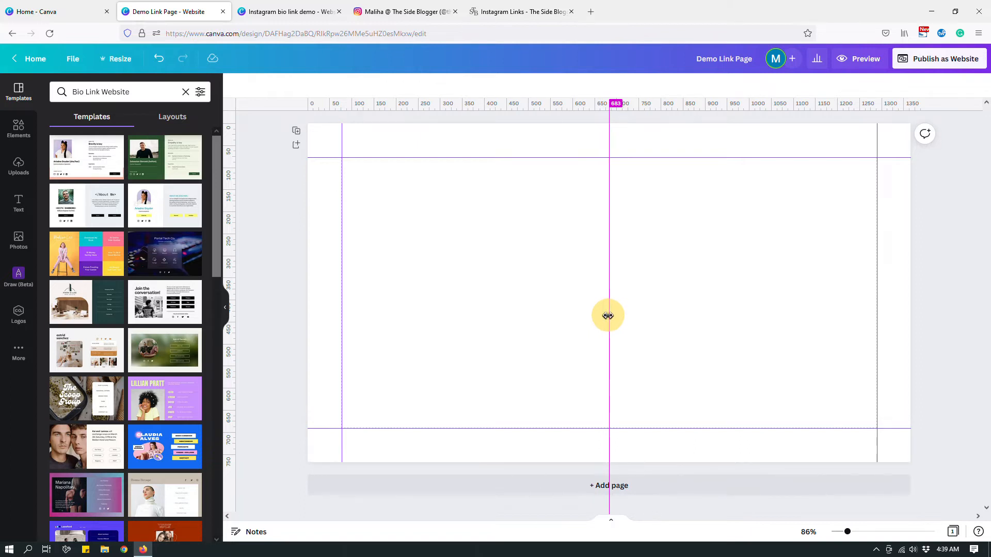
{"action": "left_click_drag", "start_coordinate": [608, 316], "coordinate": [608, 315]}
{"action": "left_click_drag", "start_coordinate": [608, 315], "coordinate": [609, 314]}
{"action": "left_click", "coordinate": [748, 281]}
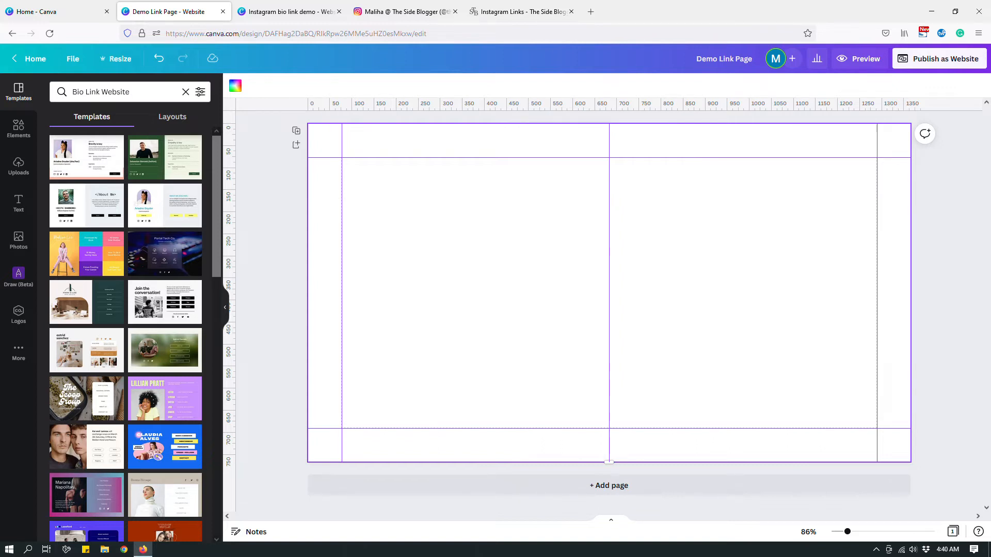
{"action": "left_click_drag", "start_coordinate": [348, 163], "coordinate": [601, 423]}
{"action": "left_click_drag", "start_coordinate": [613, 164], "coordinate": [869, 423]}
{"action": "left_click", "coordinate": [769, 320]}
{"action": "left_click_drag", "start_coordinate": [349, 162], "coordinate": [599, 424]}
{"action": "left_click_drag", "start_coordinate": [465, 185], "coordinate": [480, 370]}
{"action": "left_click_drag", "start_coordinate": [747, 171], "coordinate": [745, 408]}
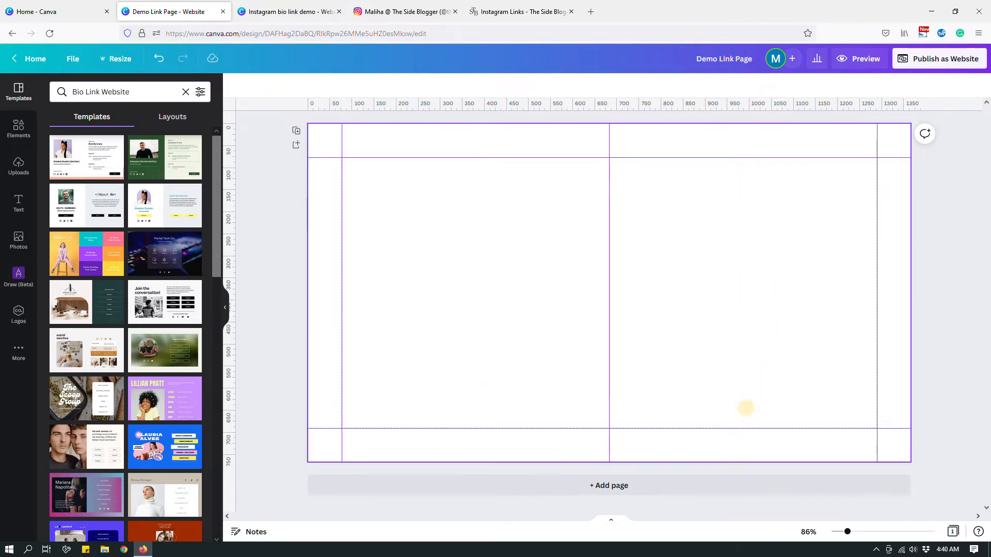
{"action": "left_click_drag", "start_coordinate": [229, 229], "coordinate": [608, 223]}
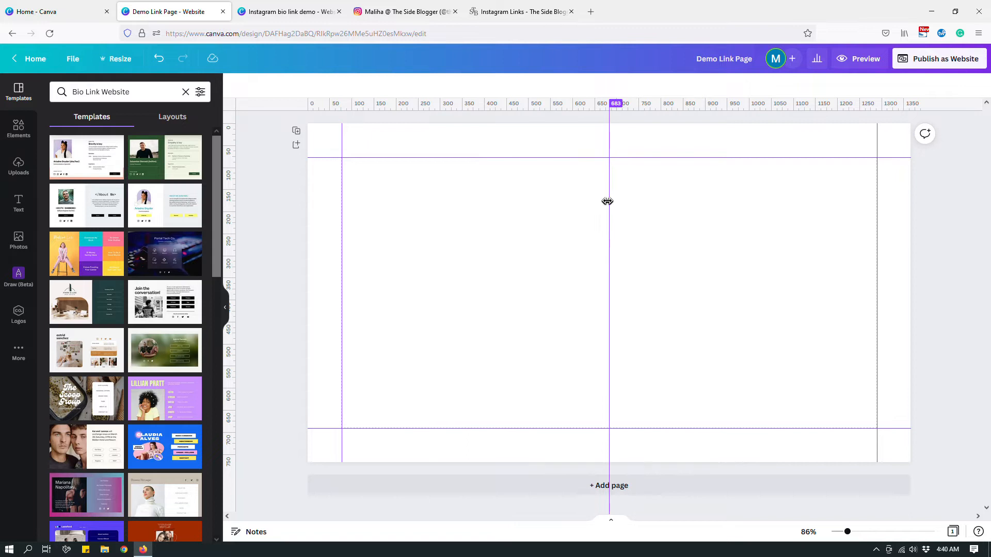
{"action": "left_click_drag", "start_coordinate": [229, 243], "coordinate": [230, 271]}
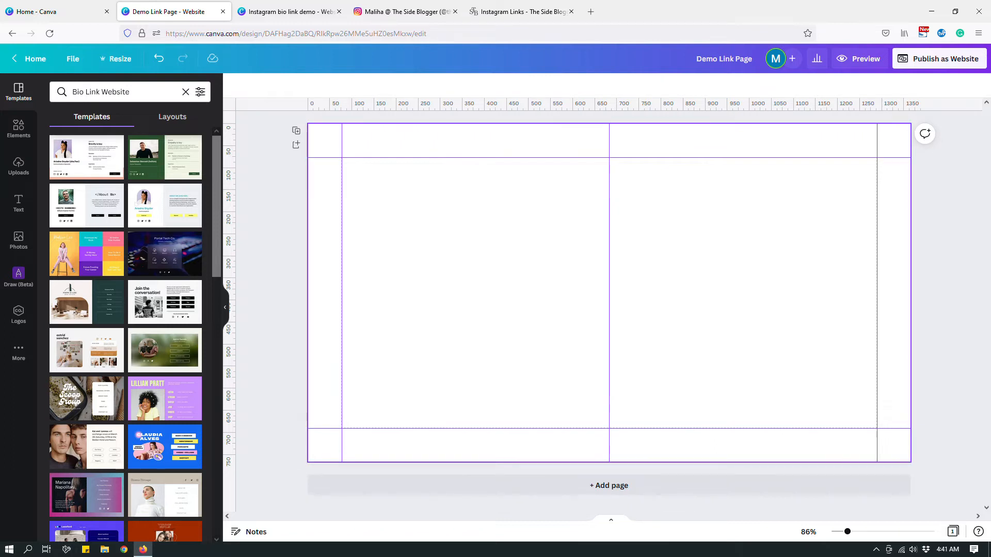
{"action": "left_click", "coordinate": [608, 217]}
{"action": "left_click", "coordinate": [343, 217]}
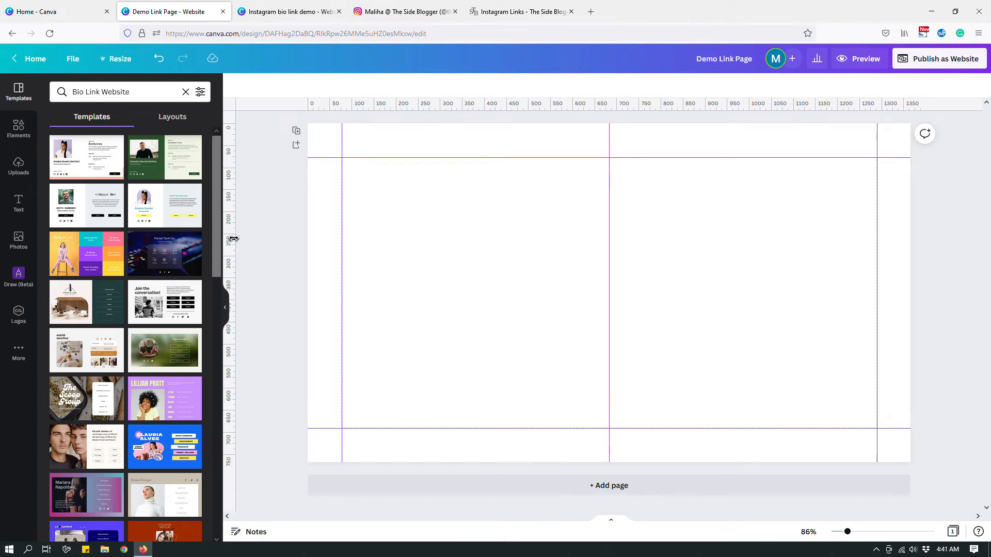
Step: Add two vertical guides, one at 380 px and one midway across the right half, to mark each column's centre
{"action": "left_click_drag", "start_coordinate": [234, 238], "coordinate": [475, 254]}
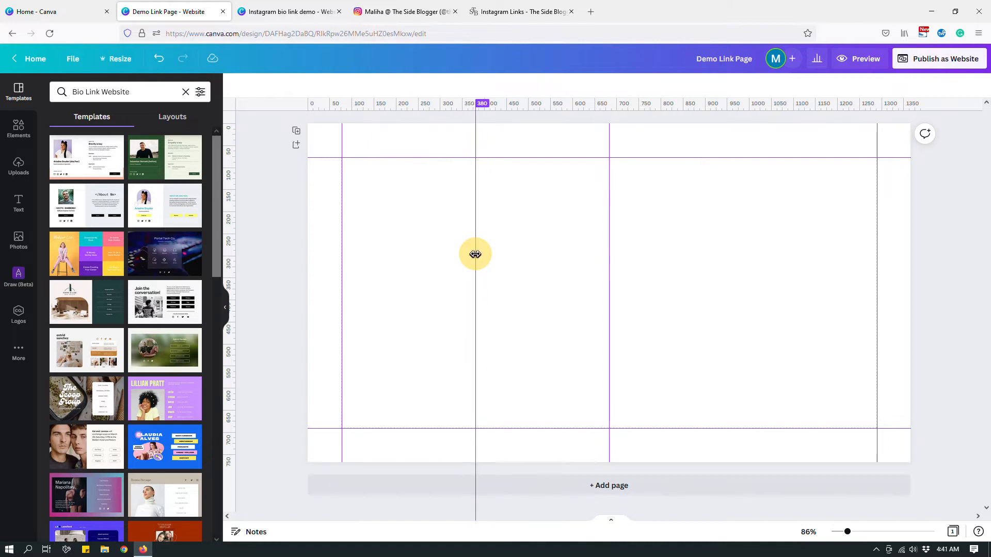
{"action": "left_click_drag", "start_coordinate": [475, 254], "coordinate": [475, 254]}
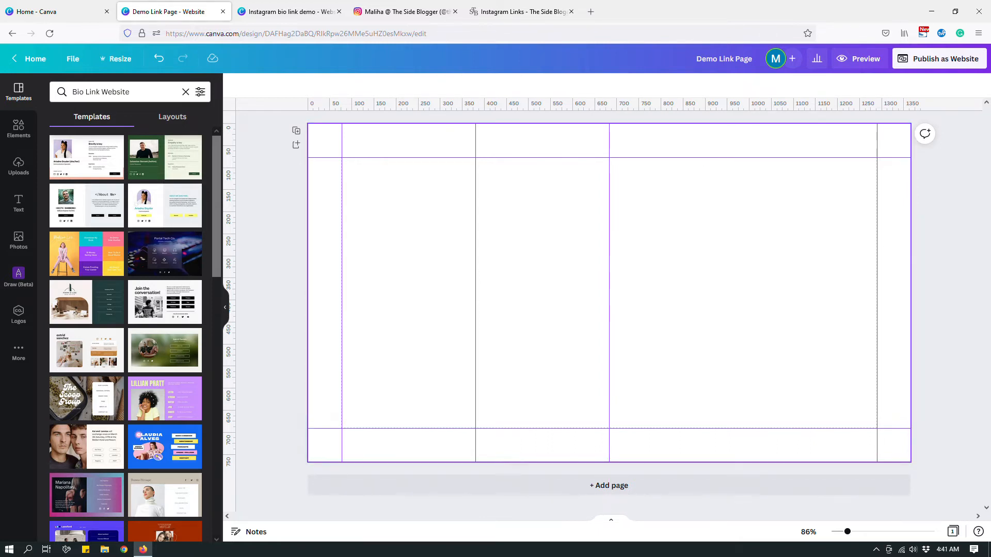
{"action": "left_click_drag", "start_coordinate": [232, 255], "coordinate": [743, 276]}
{"action": "left_click", "coordinate": [795, 277]}
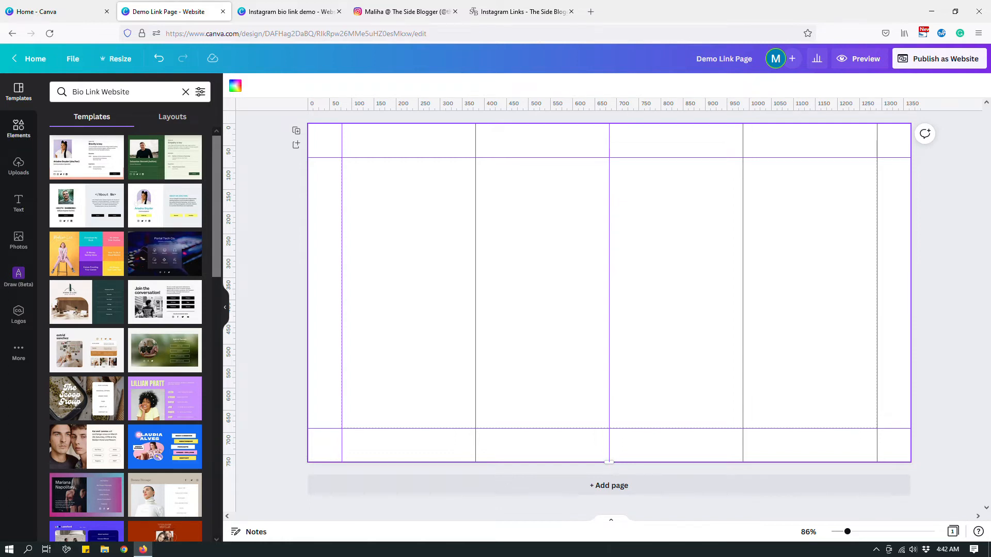
Step: Insert a single-image grid from the elements library onto the blank page
{"action": "left_click", "coordinate": [14, 136]}
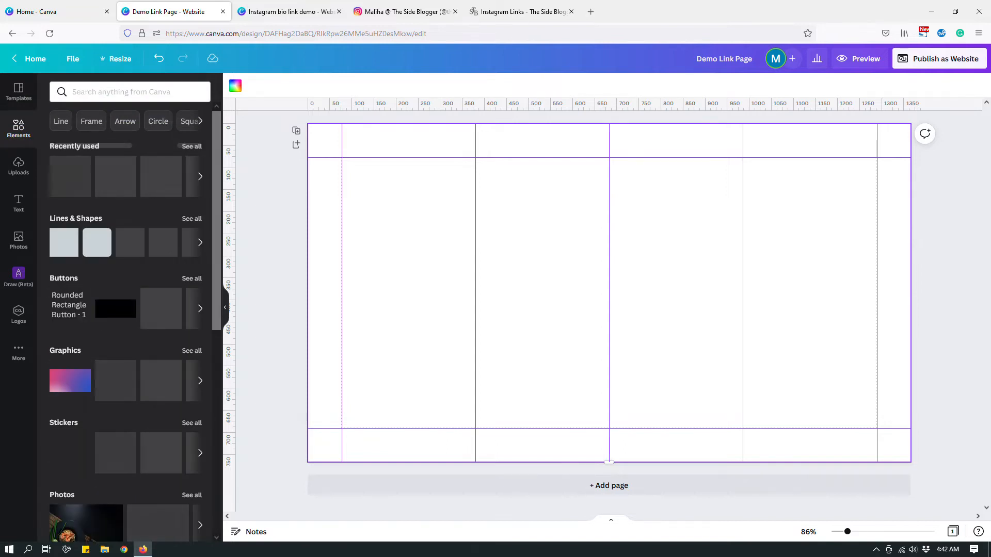
{"action": "scroll", "coordinate": [166, 140], "scroll_direction": "down", "scroll_amount": 5}
{"action": "scroll", "coordinate": [166, 144], "scroll_direction": "down", "scroll_amount": 3}
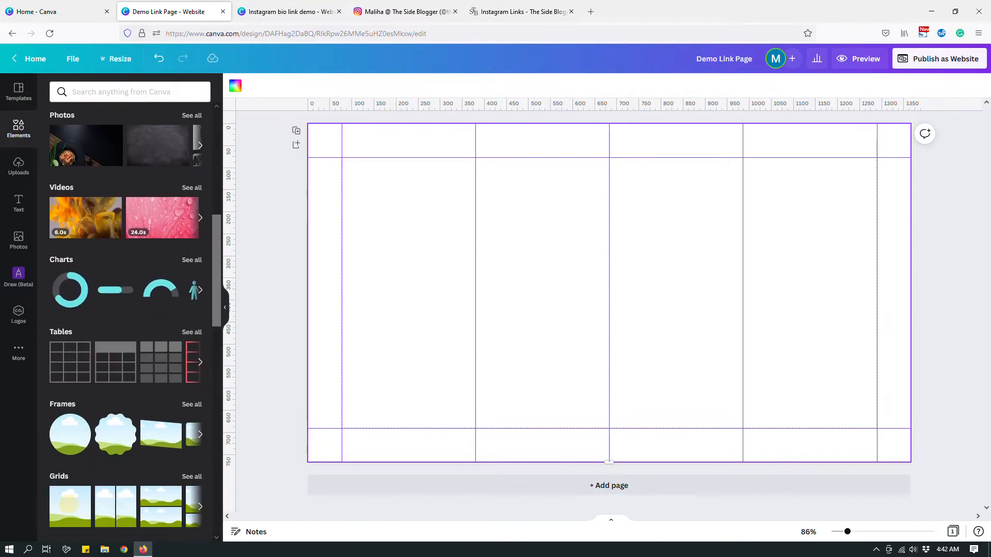
{"action": "left_click", "coordinate": [69, 505]}
Step: Shrink the image grid to fit the lower part of the left column, centred on the 380 px guide
{"action": "left_click_drag", "start_coordinate": [308, 124], "coordinate": [367, 188]}
{"action": "left_click_drag", "start_coordinate": [907, 328], "coordinate": [597, 325]}
{"action": "left_click_drag", "start_coordinate": [479, 461], "coordinate": [473, 412]}
{"action": "left_click_drag", "start_coordinate": [481, 187], "coordinate": [475, 253]}
{"action": "left_click_drag", "start_coordinate": [368, 336], "coordinate": [352, 336]}
{"action": "left_click_drag", "start_coordinate": [522, 334], "coordinate": [525, 339]}
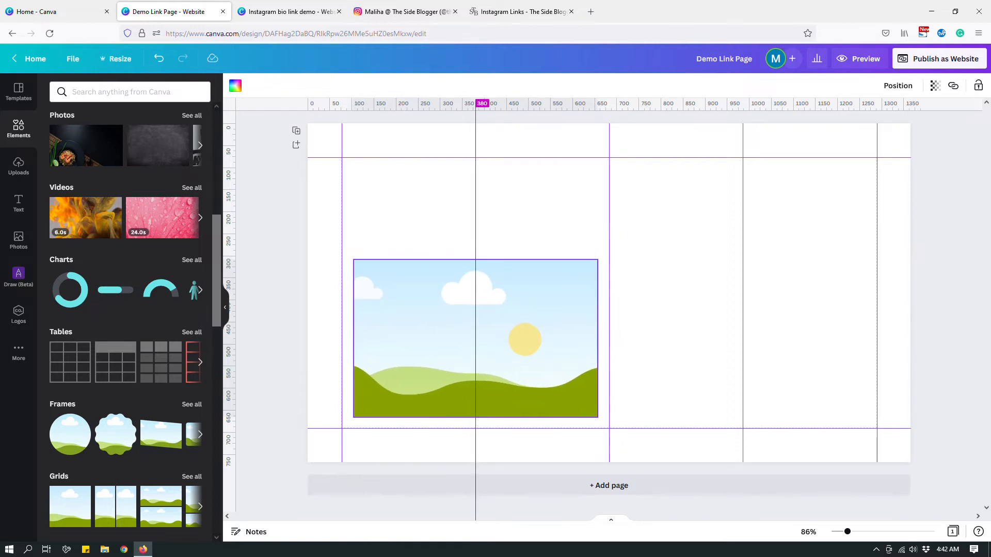
{"action": "left_click_drag", "start_coordinate": [525, 340], "coordinate": [525, 339]}
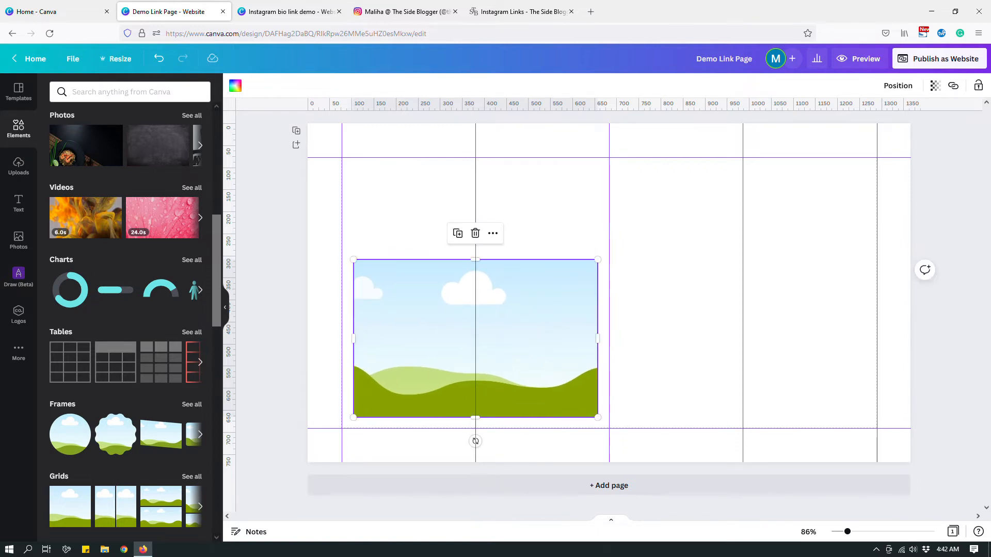
{"action": "left_click", "coordinate": [475, 202]}
{"action": "left_click", "coordinate": [543, 226]}
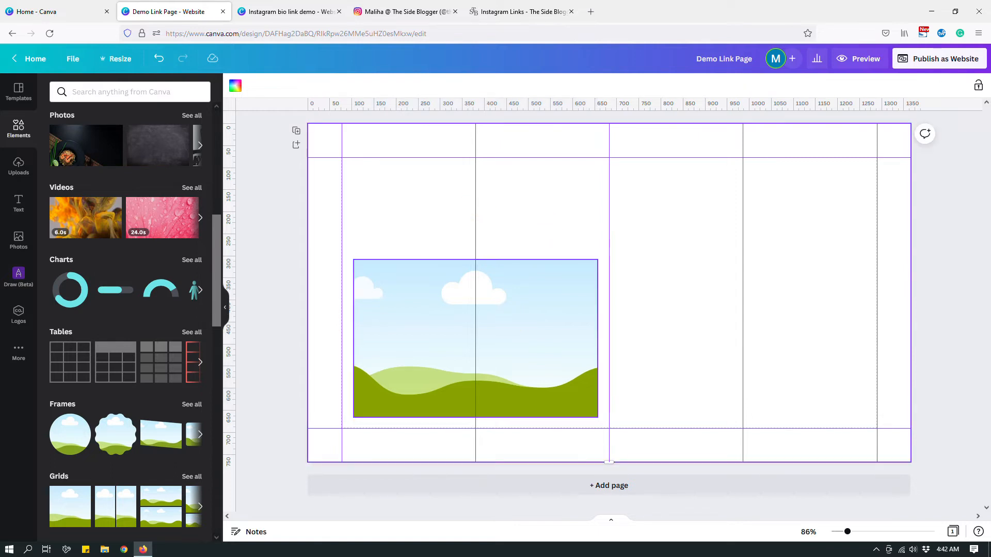
Step: Insert the circular brand logo, shrink it and place it above the left part of the image grid
{"action": "left_click", "coordinate": [540, 335]}
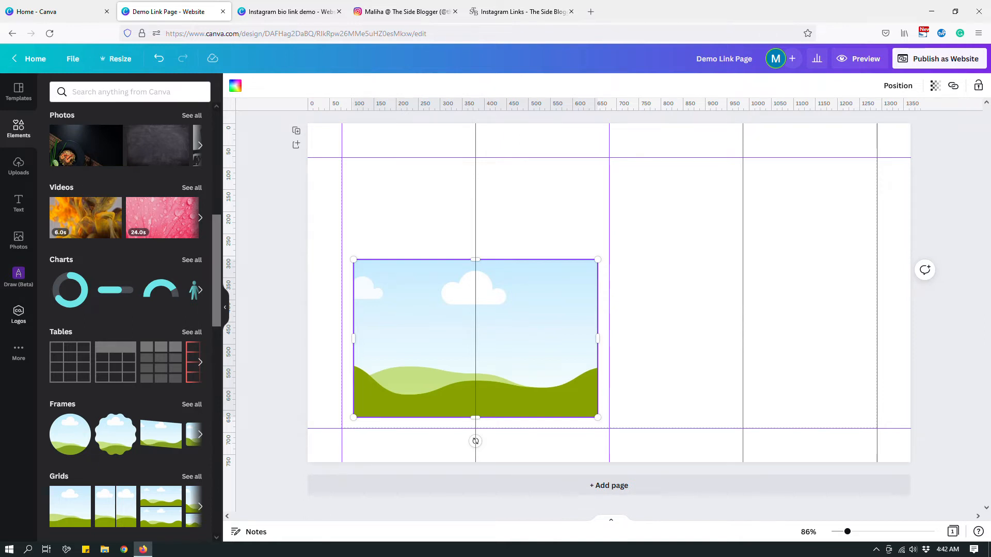
{"action": "left_click", "coordinate": [18, 313]}
{"action": "left_click", "coordinate": [79, 162]}
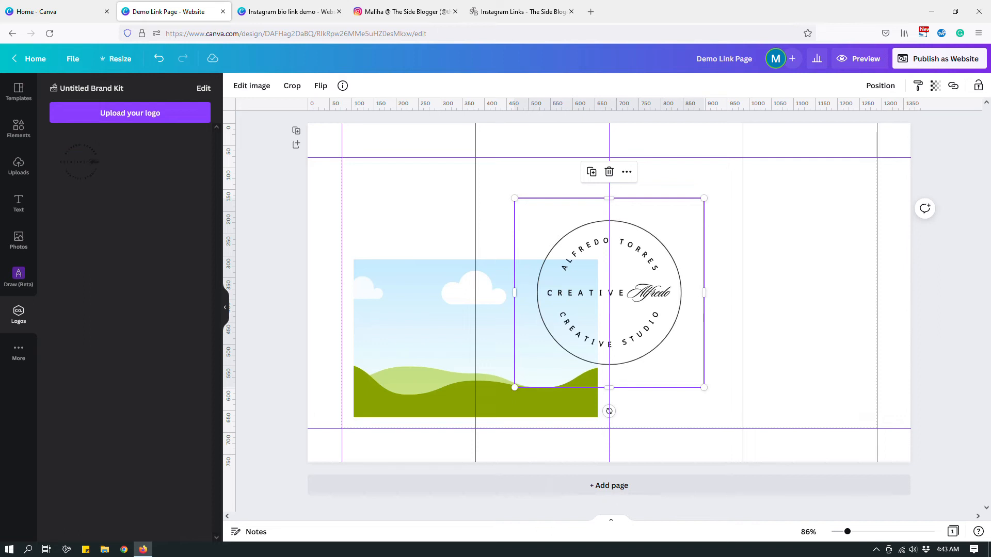
{"action": "left_click_drag", "start_coordinate": [703, 387], "coordinate": [431, 172]}
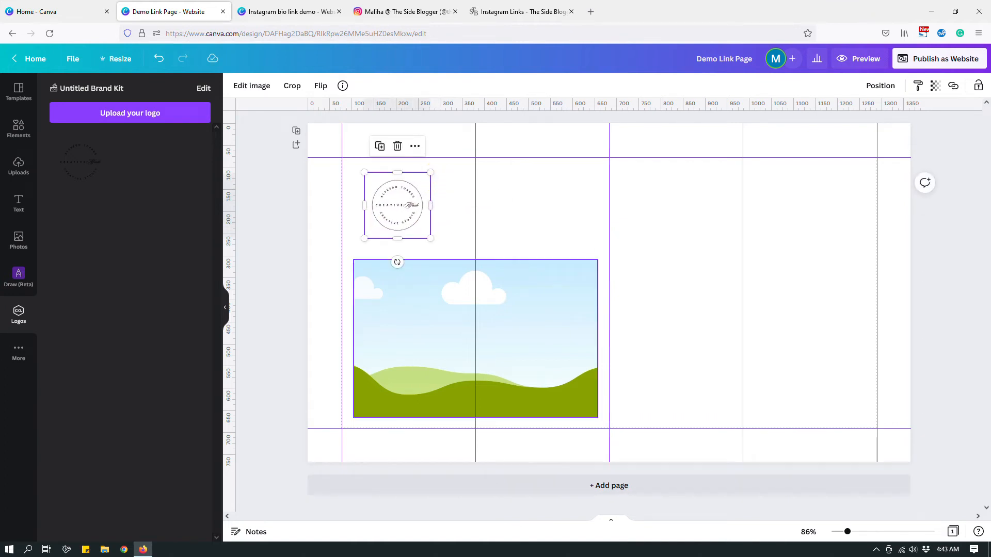
{"action": "left_click_drag", "start_coordinate": [403, 205], "coordinate": [403, 197]}
Step: Extend the image grid's upper edge upward to sit closer beneath the logo
{"action": "left_click", "coordinate": [482, 287]}
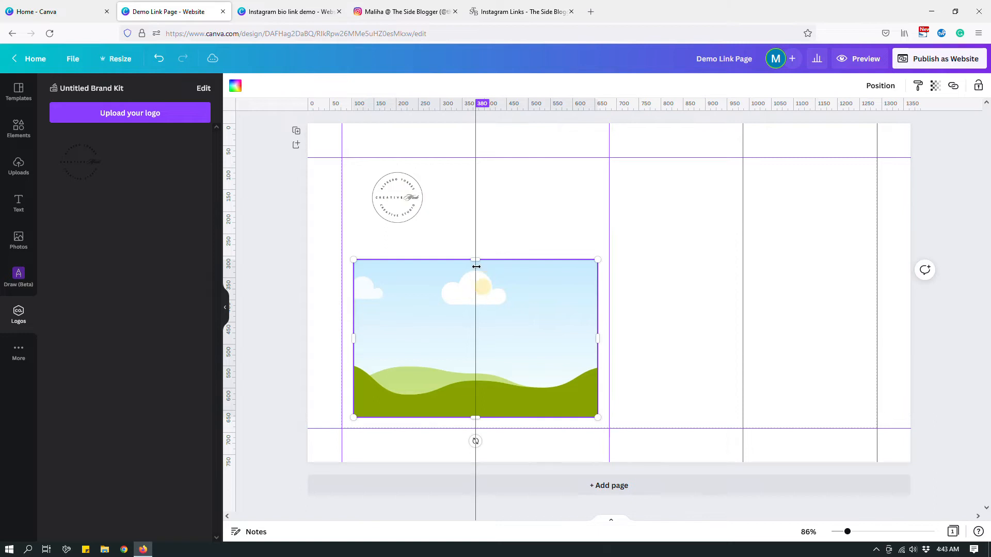
{"action": "left_click_drag", "start_coordinate": [472, 259], "coordinate": [472, 237]}
{"action": "left_click", "coordinate": [679, 222]}
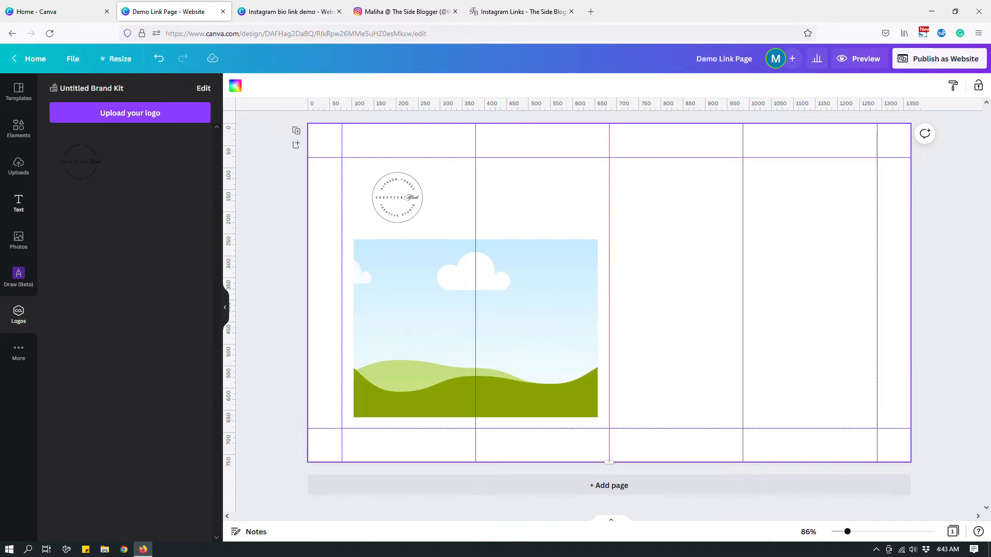
Step: Add a text box reading "Home" in the right half of the page
{"action": "left_click", "coordinate": [19, 203]}
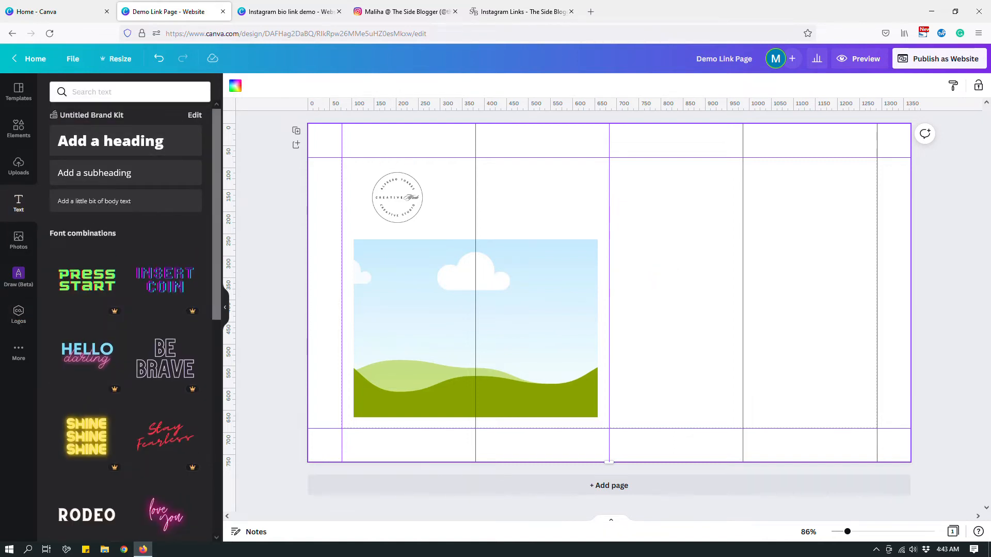
{"action": "left_click", "coordinate": [680, 243]}
{"action": "key", "text": "t"}
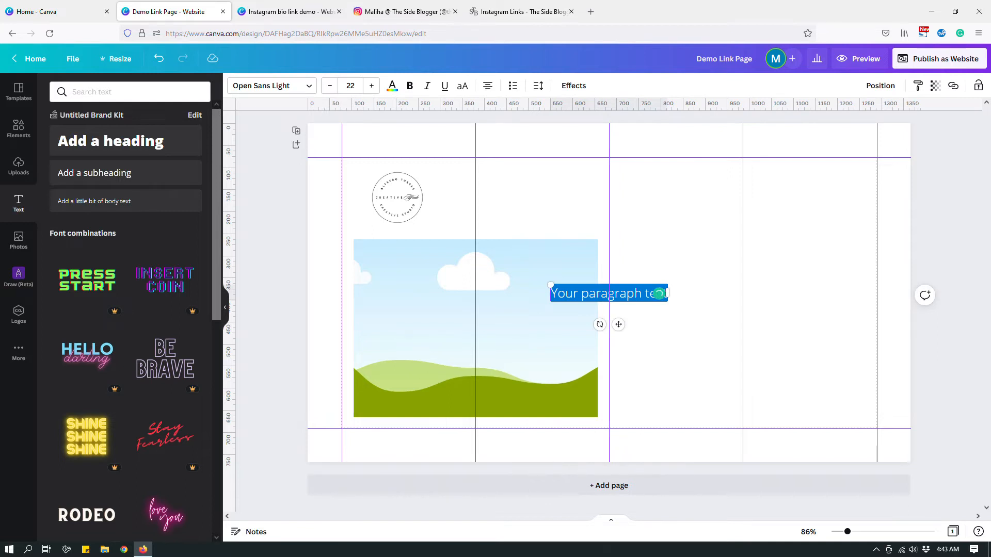
{"action": "left_click_drag", "start_coordinate": [625, 299], "coordinate": [682, 252]}
{"action": "triple_click", "coordinate": [656, 250]}
{"action": "type", "text": "Home"}
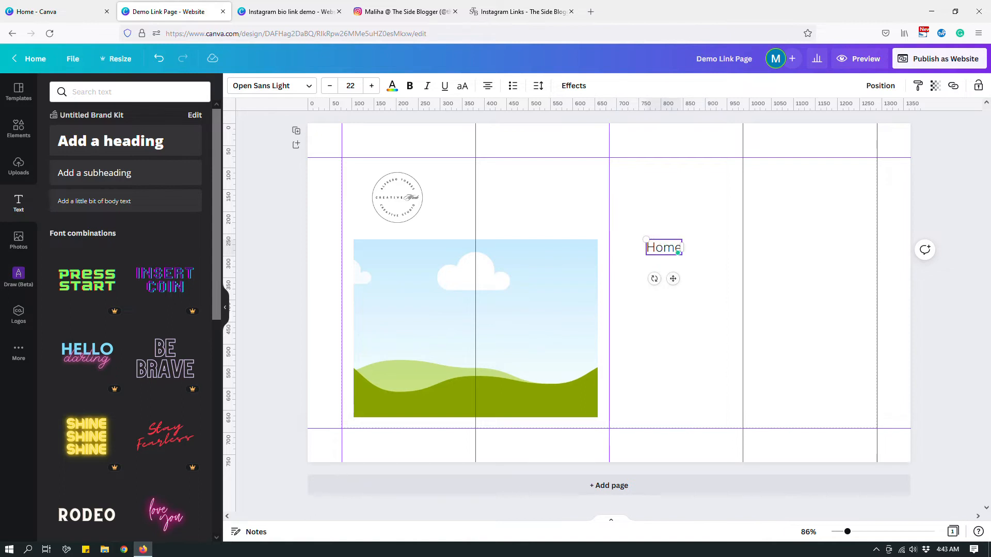
Step: Widen the "Home" text box and place it beside the logo, above the image grid
{"action": "left_click", "coordinate": [695, 270]}
{"action": "left_click", "coordinate": [664, 247]}
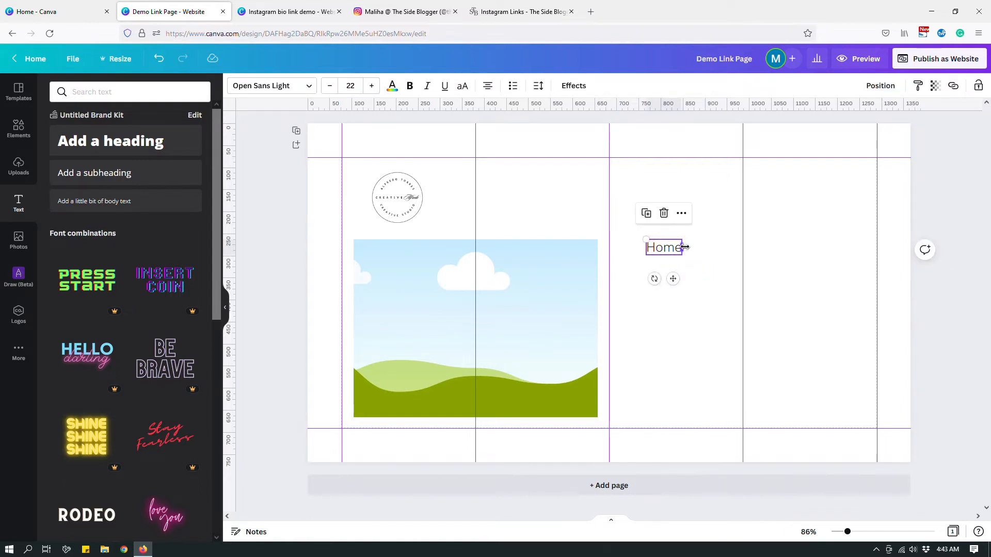
{"action": "left_click_drag", "start_coordinate": [663, 247], "coordinate": [573, 187]}
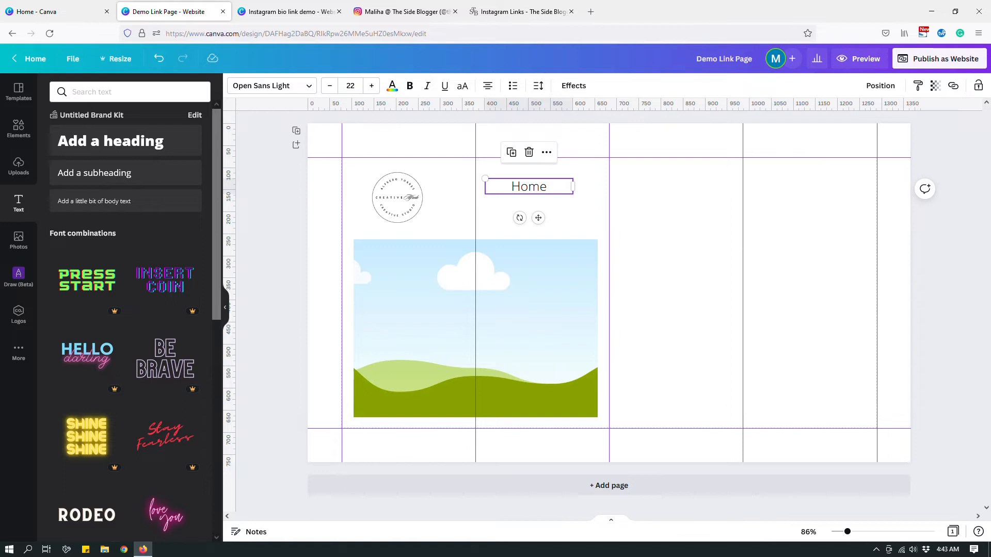
{"action": "left_click", "coordinate": [687, 214]}
Step: Duplicate the "Home" text, place the copy directly beneath it and change its wording to "About"
{"action": "left_click", "coordinate": [539, 186]}
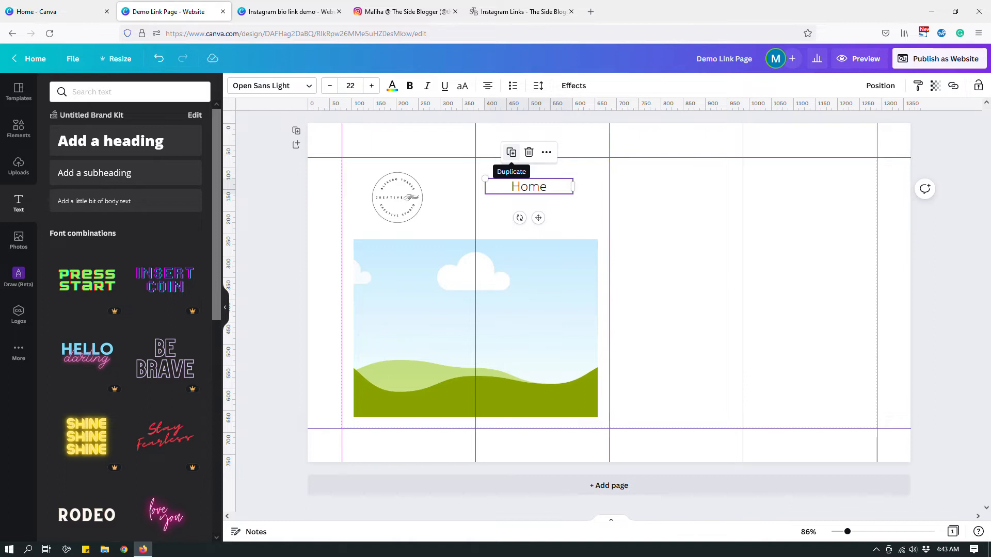
{"action": "left_click", "coordinate": [511, 152]}
{"action": "left_click_drag", "start_coordinate": [528, 189], "coordinate": [529, 214]}
{"action": "double_click", "coordinate": [529, 213]}
{"action": "type", "text": "About"}
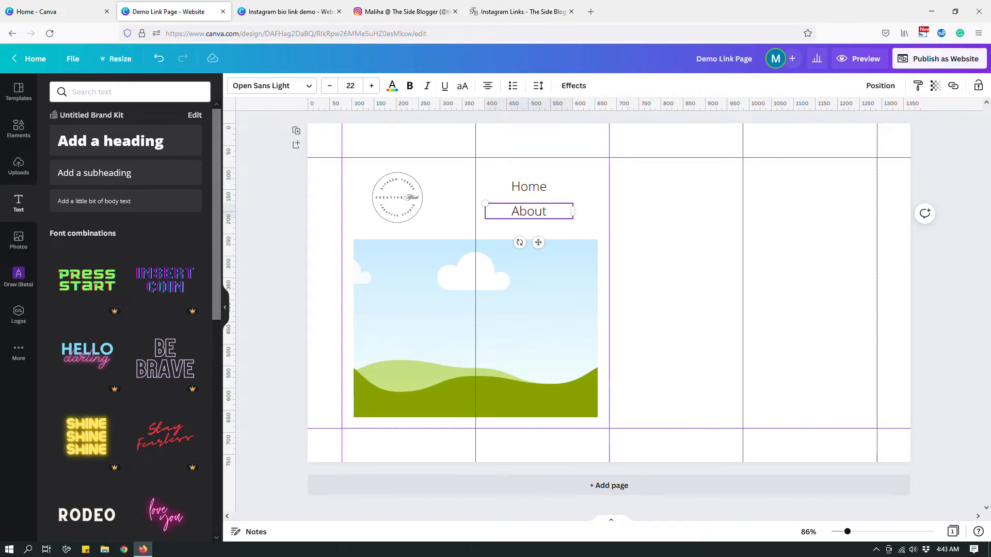
{"action": "left_click", "coordinate": [669, 196]}
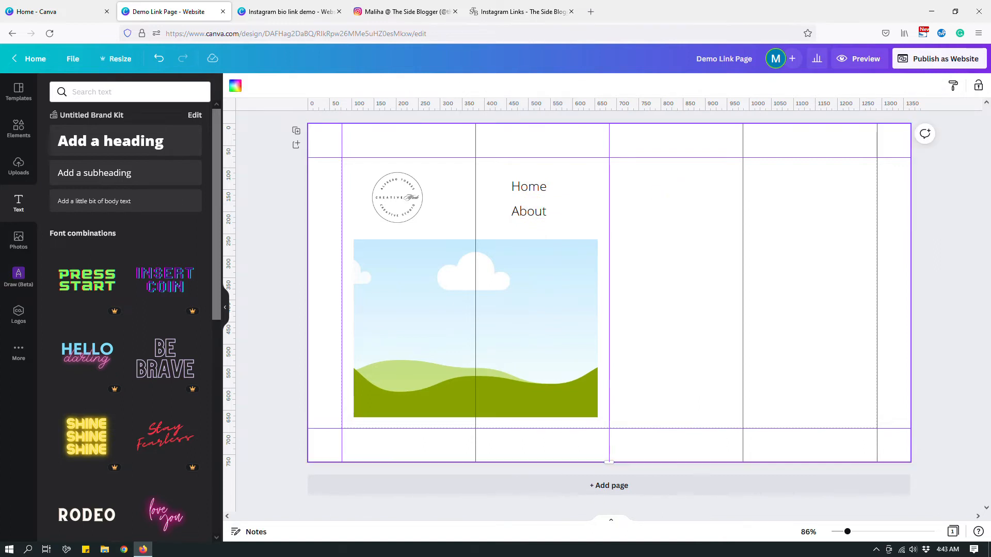
Step: Set both the "Home" and "About" texts to uppercase
{"action": "left_click", "coordinate": [524, 186]}
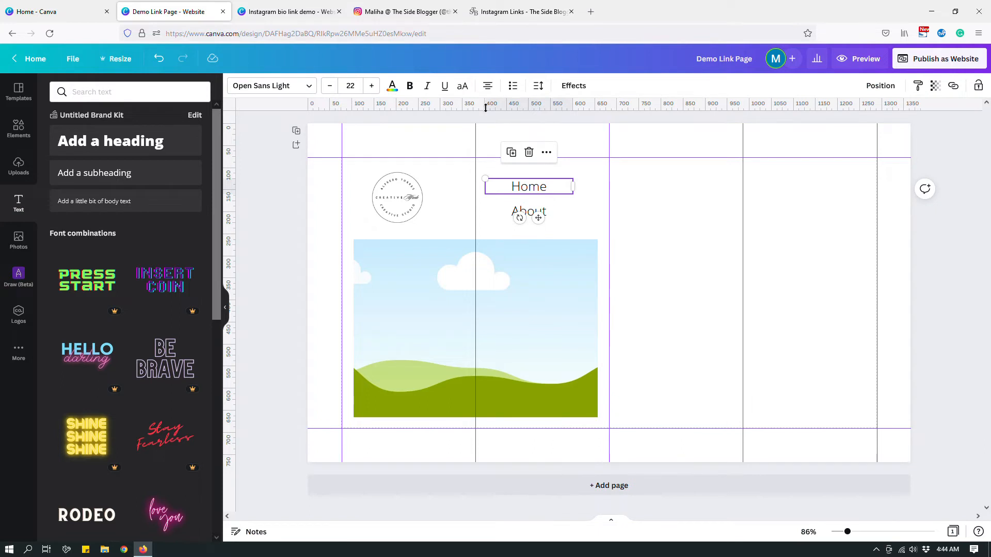
{"action": "left_click", "coordinate": [462, 86]}
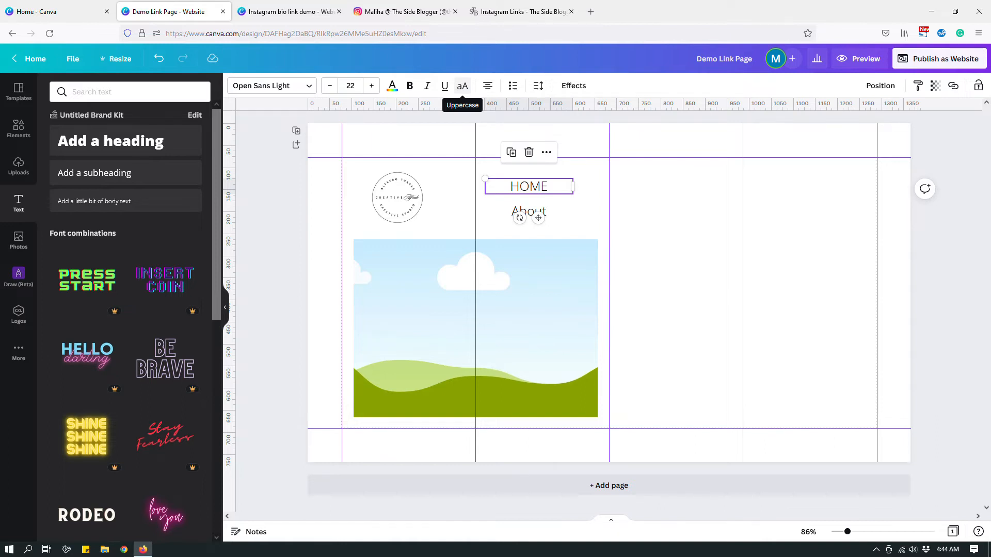
{"action": "left_click", "coordinate": [562, 212]}
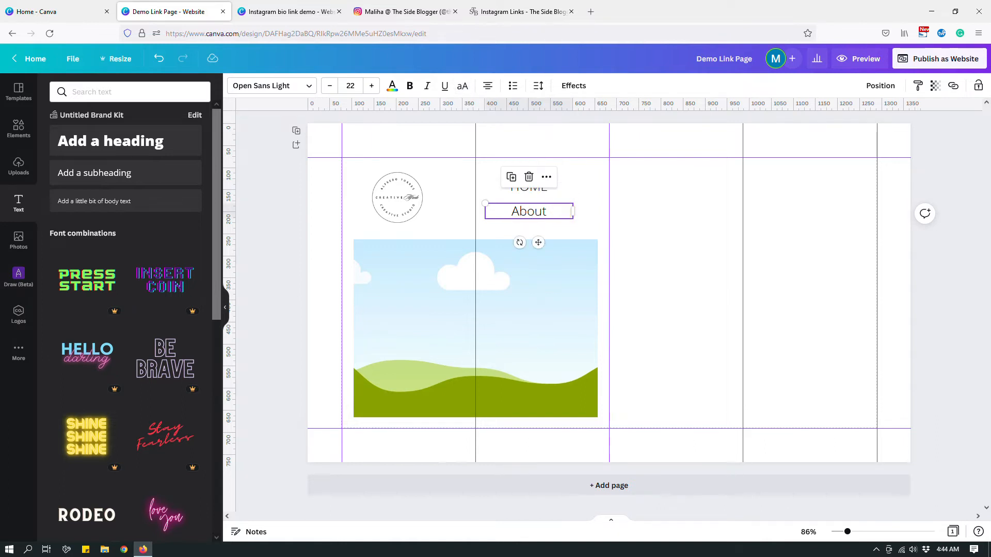
{"action": "left_click", "coordinate": [463, 86]}
{"action": "left_click", "coordinate": [635, 175]}
Step: Increase the letter spacing of the "HOME" text
{"action": "left_click", "coordinate": [533, 186]}
{"action": "left_click", "coordinate": [538, 86]}
{"action": "left_click", "coordinate": [658, 116]}
{"action": "key", "text": "Return"}
{"action": "left_click", "coordinate": [736, 272]}
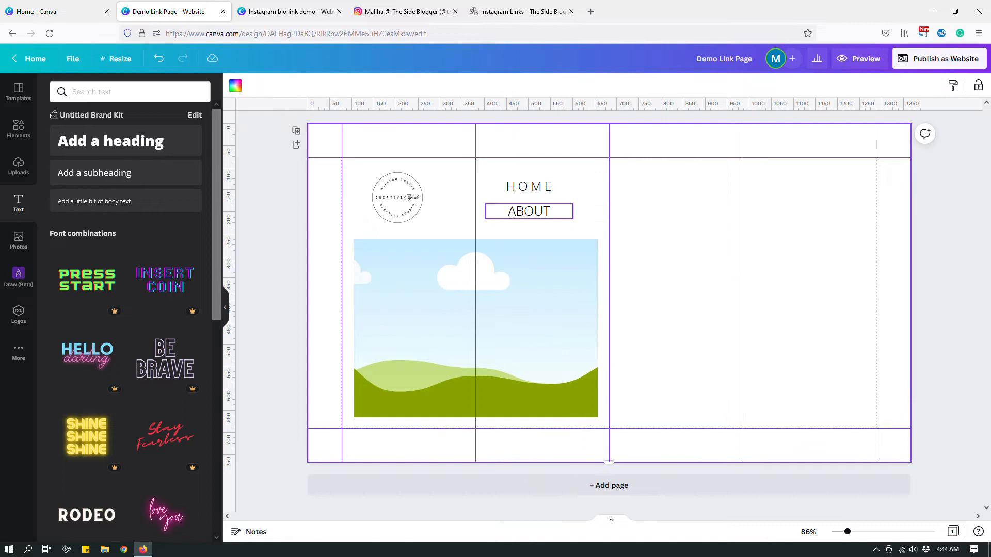
Step: Copy the style of the "HOME" text onto the "ABOUT" text
{"action": "left_click", "coordinate": [536, 188]}
{"action": "left_click", "coordinate": [542, 212]}
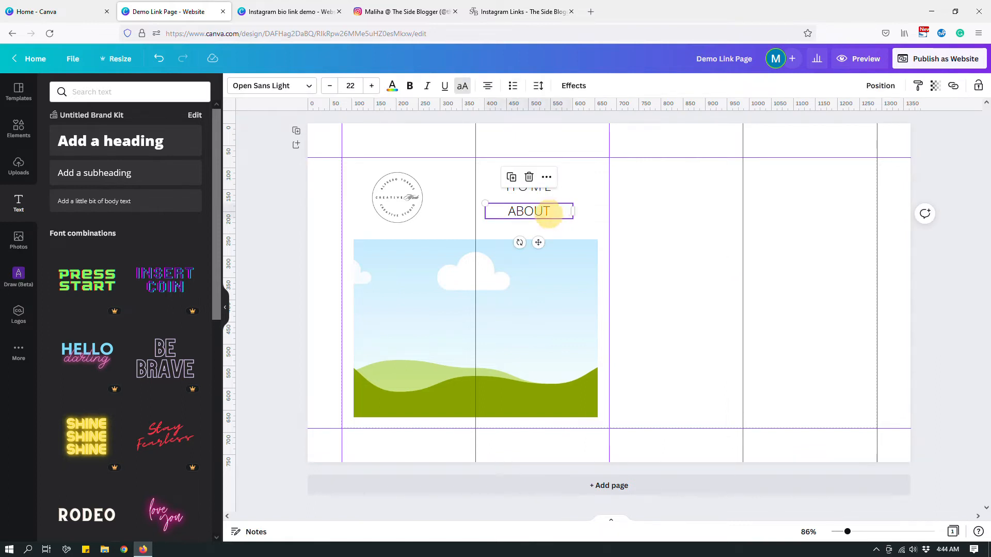
{"action": "left_click", "coordinate": [559, 192]}
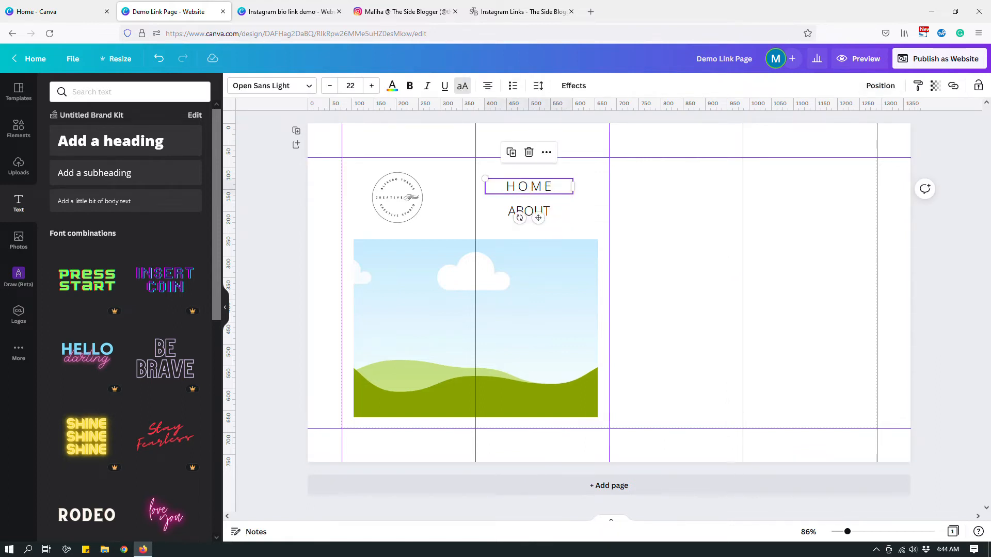
{"action": "left_click", "coordinate": [917, 85]}
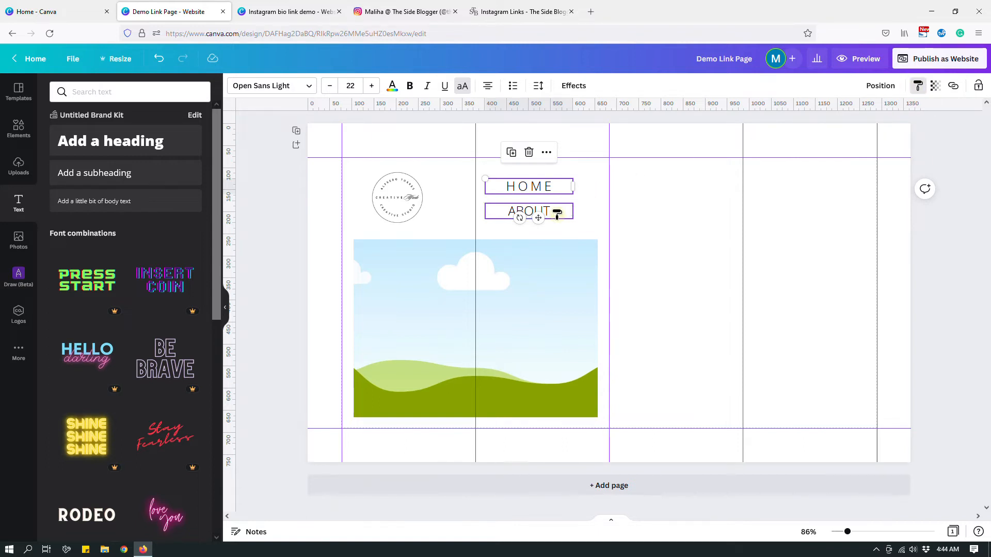
{"action": "left_click", "coordinate": [557, 213]}
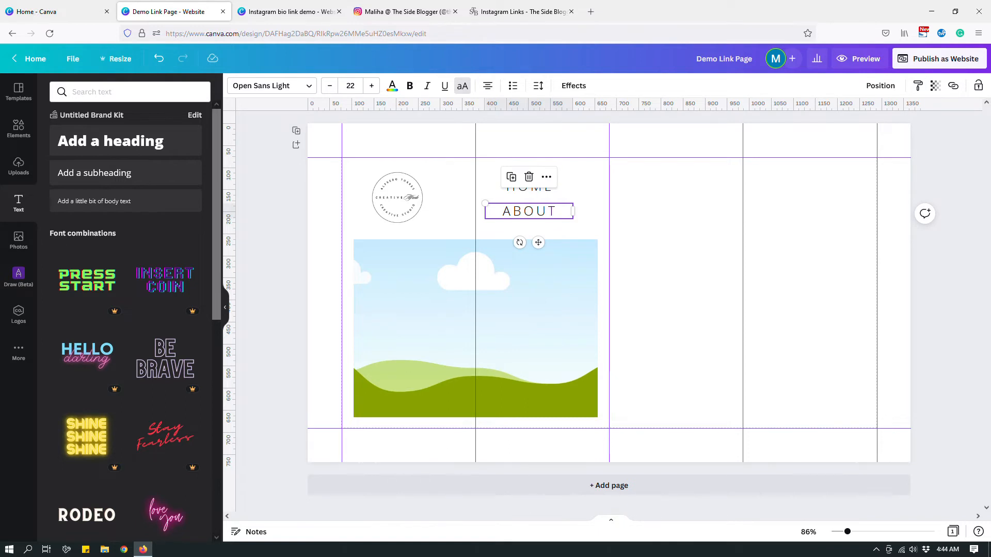
{"action": "left_click", "coordinate": [640, 203]}
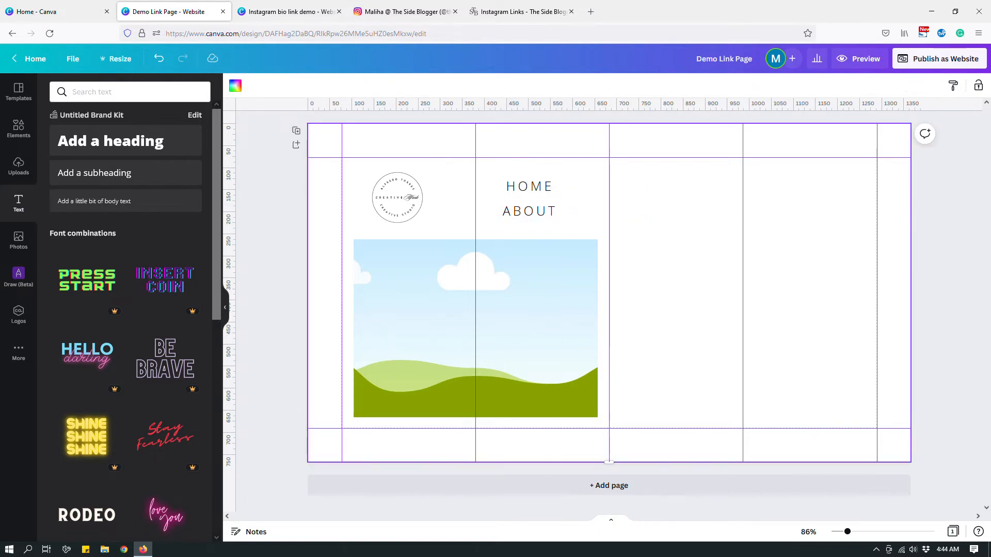
Step: Add a straight line, shorten it to slightly wider than the navigation text and place it between "HOME" and "ABOUT"
{"action": "left_click", "coordinate": [19, 128]}
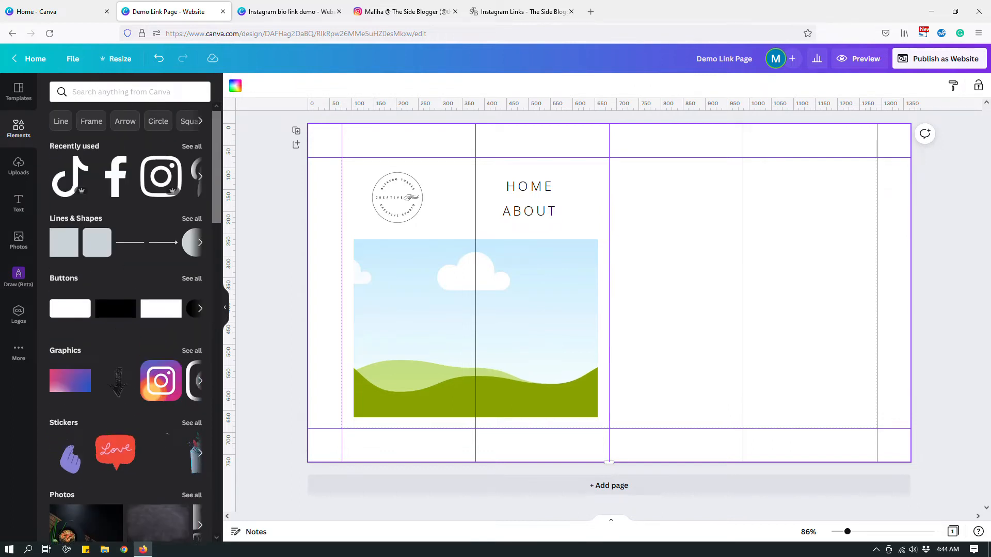
{"action": "left_click", "coordinate": [129, 242]}
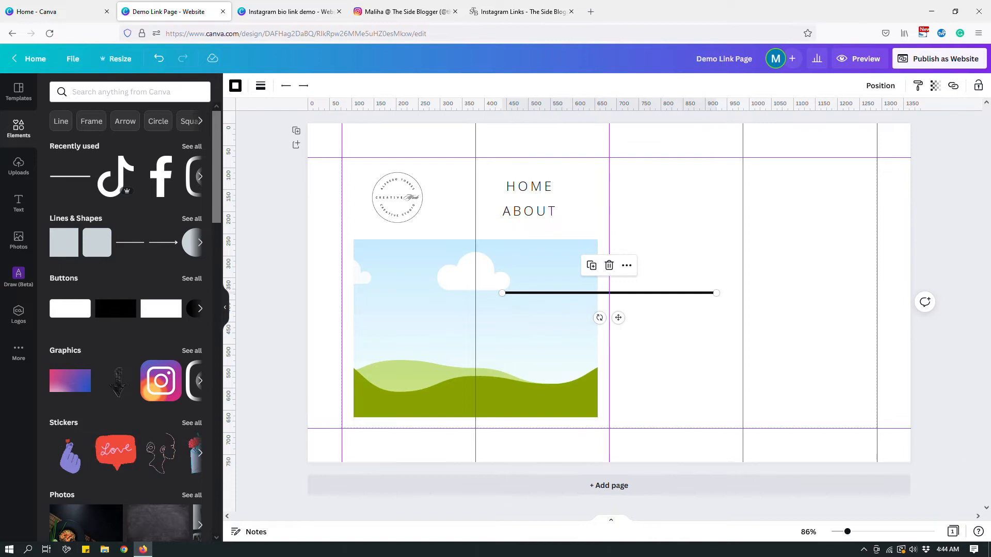
{"action": "left_click_drag", "start_coordinate": [716, 293], "coordinate": [573, 199]}
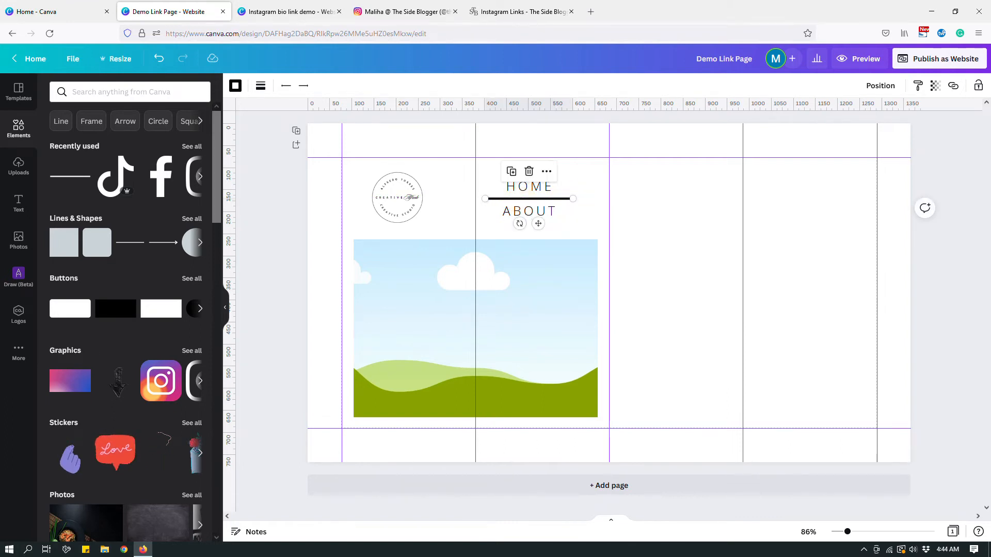
Step: Duplicate the divider line and place the copy directly beneath the "ABOUT" text
{"action": "left_click", "coordinate": [511, 171]}
{"action": "mouse_move", "coordinate": [546, 208]}
{"action": "left_mouse_down"}
{"action": "mouse_move", "coordinate": [550, 225]}
{"action": "mouse_move", "coordinate": [541, 221]}
{"action": "left_mouse_up"}
{"action": "key", "text": "Down"}
{"action": "key", "text": "Down"}
{"action": "key", "text": "Down"}
{"action": "key", "text": "Down"}
{"action": "key", "text": "Down"}
{"action": "key", "text": "Down"}
{"action": "key", "text": "Down"}
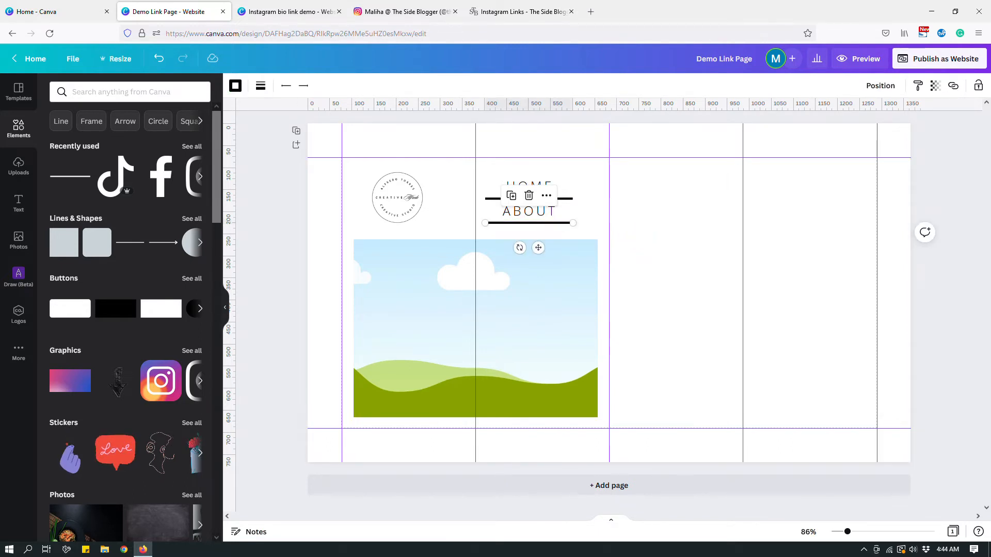
Step: Set the line weight of both navigation divider lines to 2
{"action": "left_click", "coordinate": [261, 85]}
{"action": "left_click", "coordinate": [394, 164]}
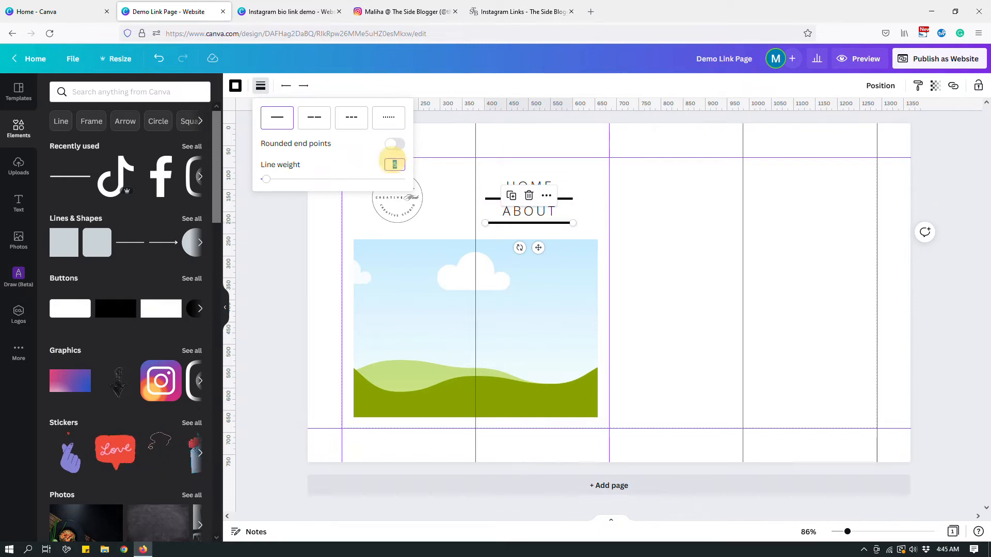
{"action": "type", "text": "2"}
{"action": "key", "text": "Return"}
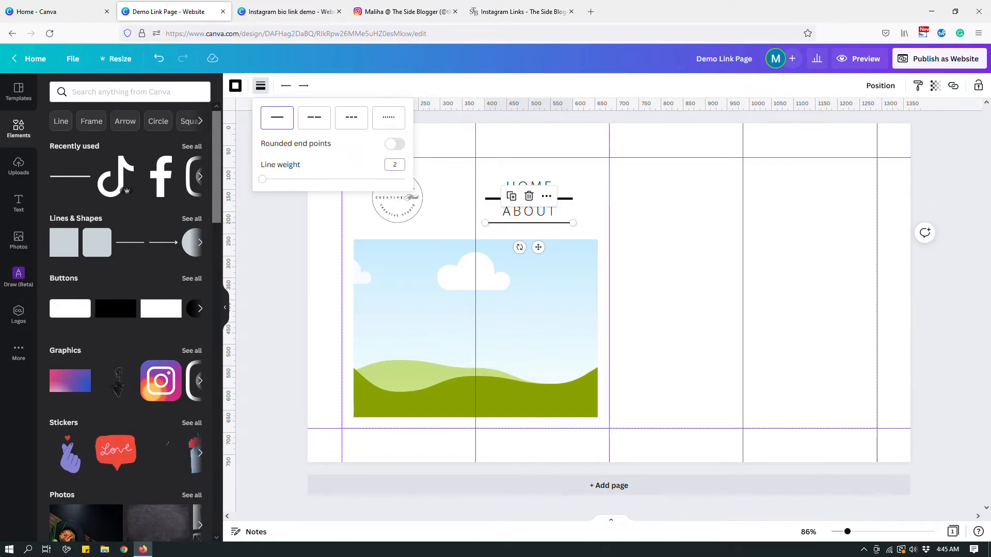
{"action": "left_click", "coordinate": [648, 261]}
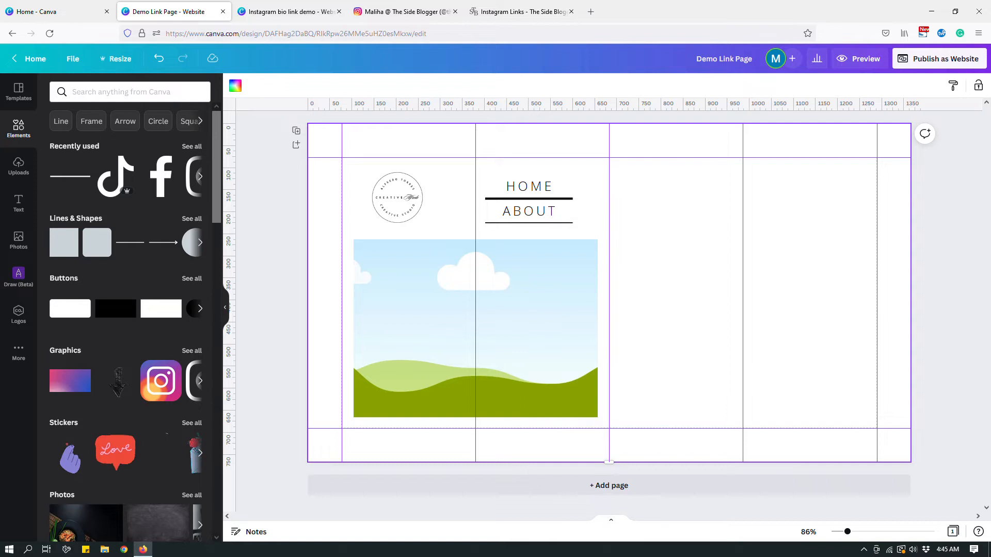
{"action": "left_click", "coordinate": [573, 199]}
{"action": "left_click", "coordinate": [261, 85]}
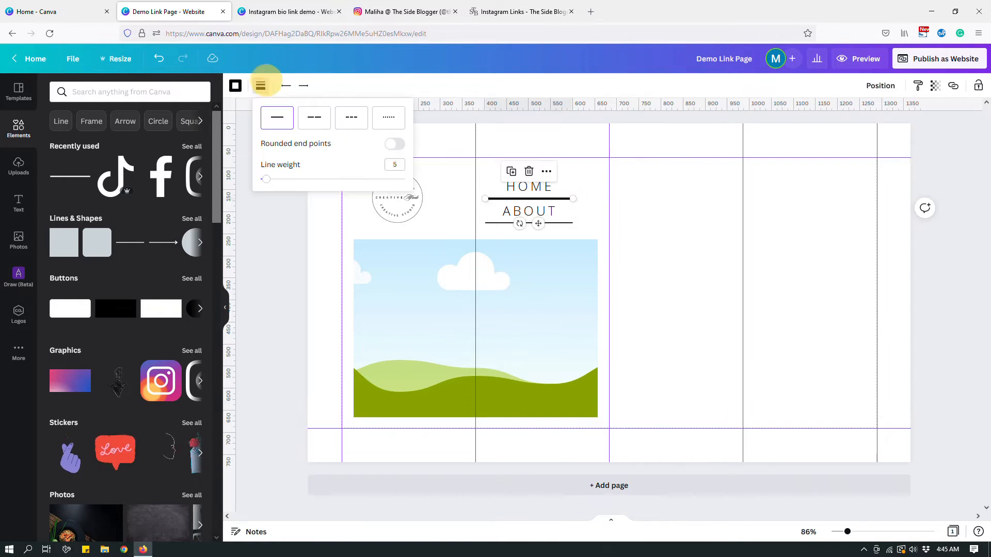
{"action": "left_click", "coordinate": [395, 164]}
{"action": "type", "text": "2"}
{"action": "key", "text": "Return"}
{"action": "left_click", "coordinate": [670, 258]}
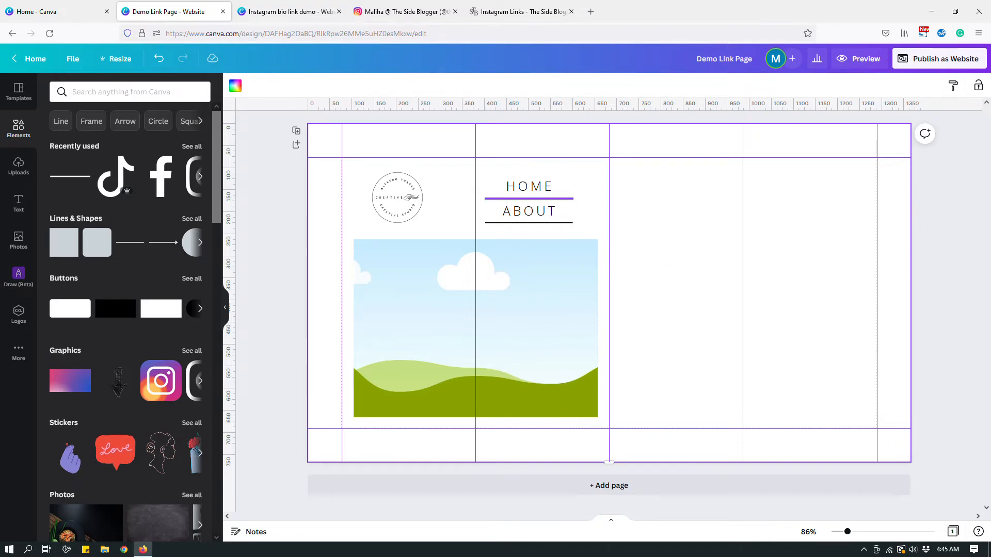
Step: Move the logo closer to the navigation texts and shift the logo, texts and lines together toward the image's centre
{"action": "left_click_drag", "start_coordinate": [395, 196], "coordinate": [430, 196]}
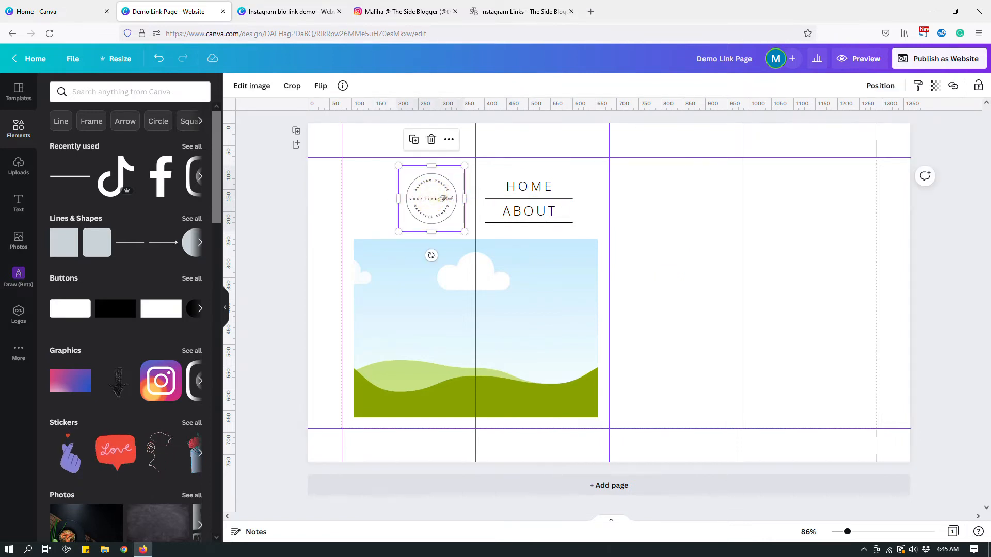
{"action": "left_click_drag", "start_coordinate": [430, 196], "coordinate": [431, 201]}
{"action": "left_click", "coordinate": [703, 210]}
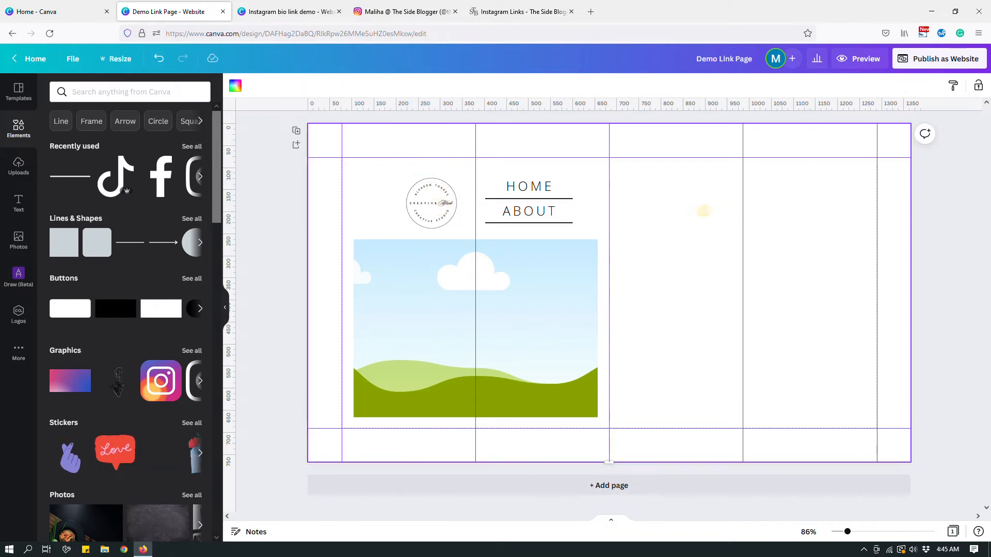
{"action": "left_click", "coordinate": [587, 229]}
{"action": "left_click_drag", "start_coordinate": [587, 229], "coordinate": [395, 179]}
{"action": "left_click_drag", "start_coordinate": [509, 210], "coordinate": [501, 209]}
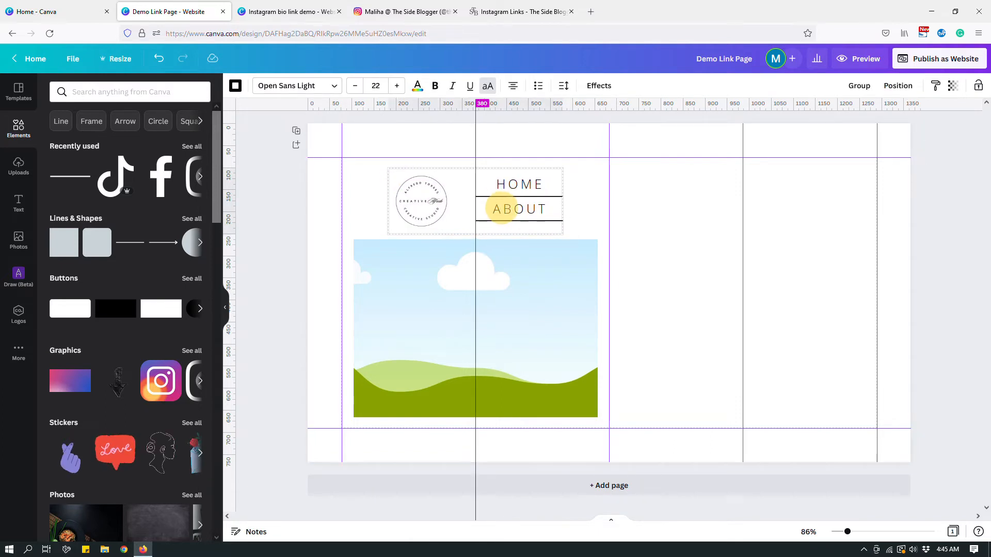
Step: Tighten the gap between logo and navigation lines and centre the whole header on the first column's centre guide
{"action": "left_click", "coordinate": [690, 249]}
{"action": "left_click_drag", "start_coordinate": [420, 200], "coordinate": [437, 204]}
{"action": "left_click", "coordinate": [642, 213]}
{"action": "left_click_drag", "start_coordinate": [601, 229], "coordinate": [408, 176]}
{"action": "left_click_drag", "start_coordinate": [503, 208], "coordinate": [497, 208]}
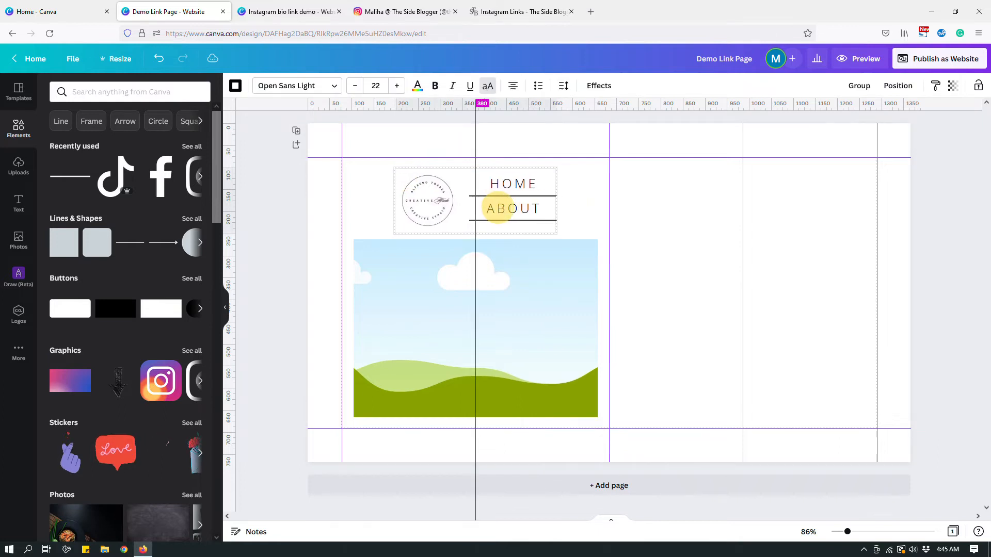
{"action": "left_click_drag", "start_coordinate": [496, 208], "coordinate": [496, 206]}
{"action": "left_click", "coordinate": [641, 227]}
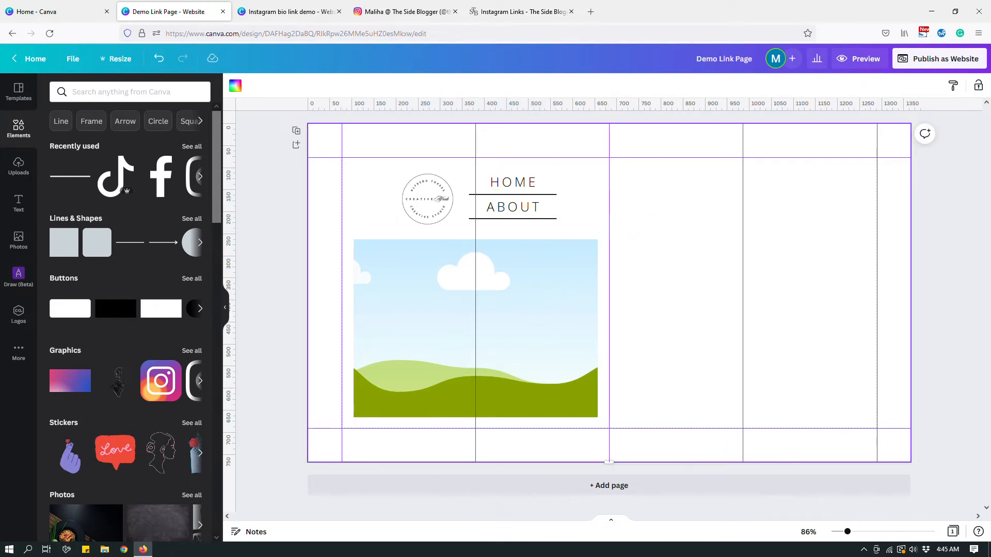
Step: Move the logo, navigation texts and lines together up to the page's upper margin guide
{"action": "left_click_drag", "start_coordinate": [655, 226], "coordinate": [367, 184]}
{"action": "left_click", "coordinate": [495, 207]}
{"action": "left_click_drag", "start_coordinate": [495, 207], "coordinate": [494, 198]}
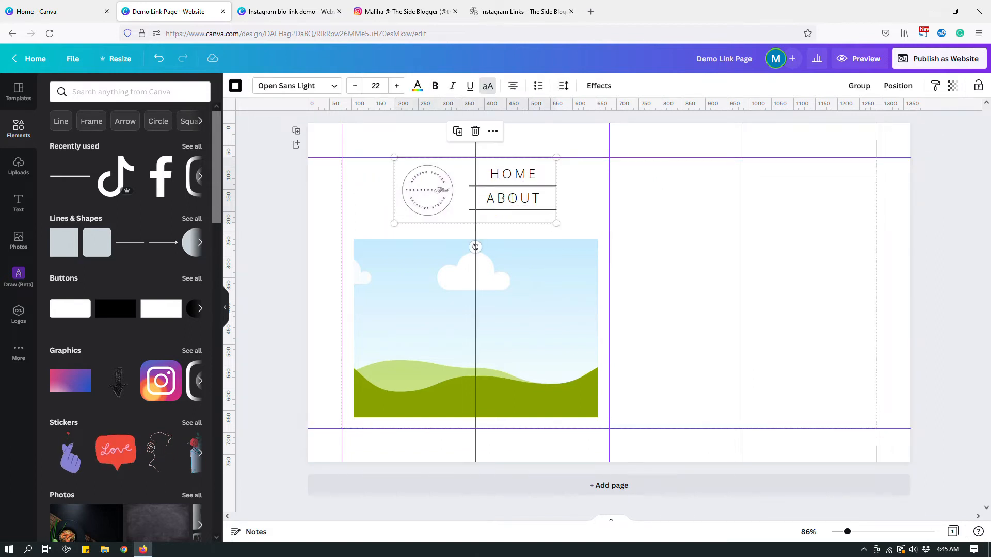
{"action": "left_click", "coordinate": [640, 222]}
Step: Extend the image frame upward slightly to reduce the gap below the logo and navigation
{"action": "left_click", "coordinate": [509, 303]}
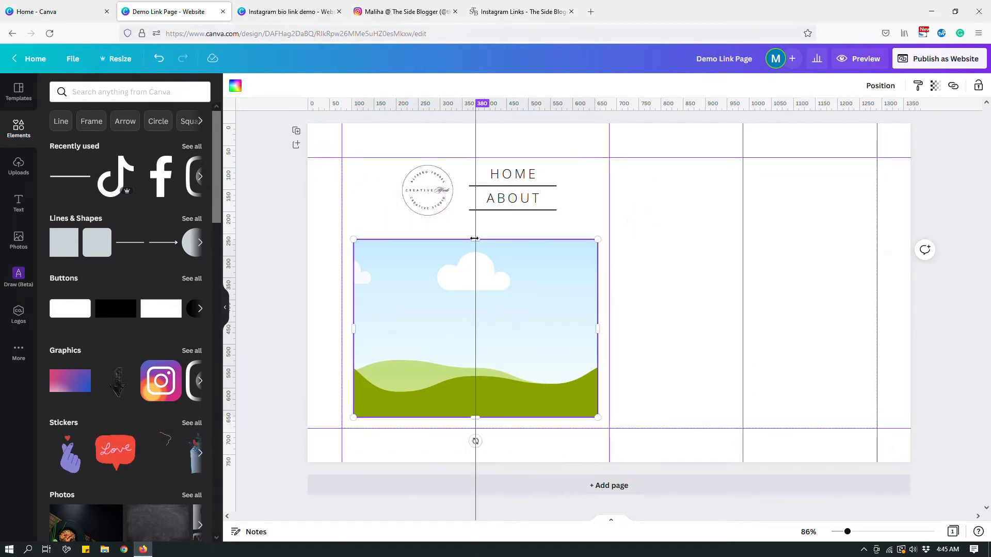
{"action": "left_click_drag", "start_coordinate": [461, 238], "coordinate": [460, 228]}
{"action": "left_click", "coordinate": [657, 247]}
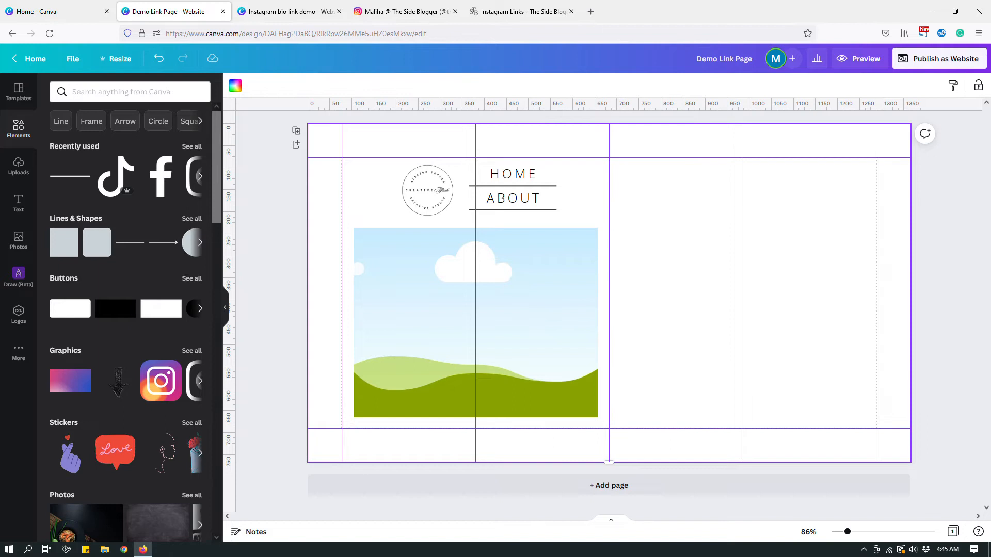
Step: Fine-tune the vertical position of the "ABOUT" text between the two divider lines
{"action": "left_click", "coordinate": [518, 201]}
{"action": "left_click_drag", "start_coordinate": [519, 202], "coordinate": [519, 205]}
{"action": "key", "text": "Up"}
{"action": "key", "text": "Up"}
{"action": "key", "text": "Up"}
{"action": "key", "text": "Up"}
{"action": "key", "text": "Up"}
{"action": "key", "text": "Up"}
{"action": "key", "text": "Up"}
{"action": "key", "text": "Up"}
{"action": "key", "text": "Up"}
{"action": "key", "text": "Up"}
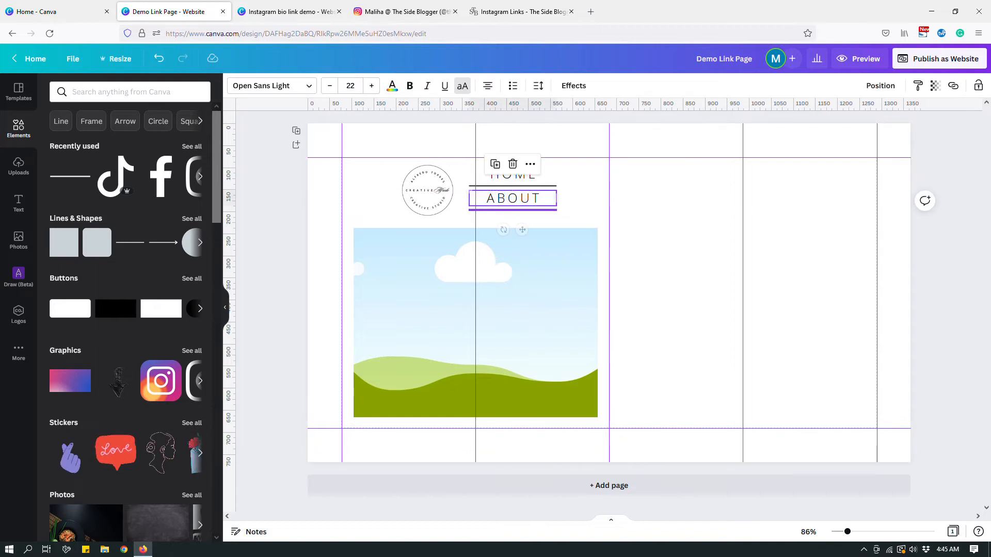
{"action": "left_click", "coordinate": [632, 186]}
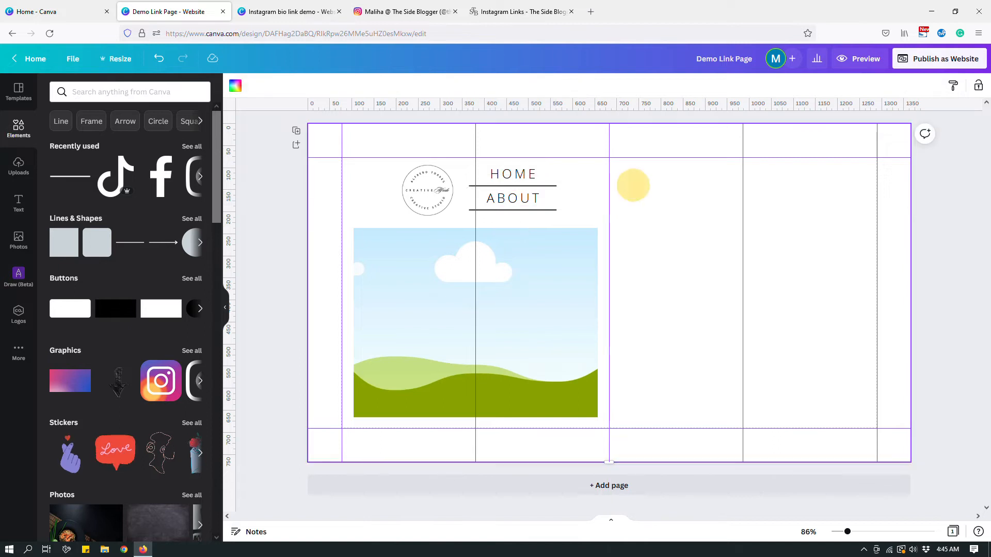
Step: Nudge the divider line beneath "HOME" and the "HOME" text slightly upward to even out the navigation spacing
{"action": "left_click", "coordinate": [513, 184]}
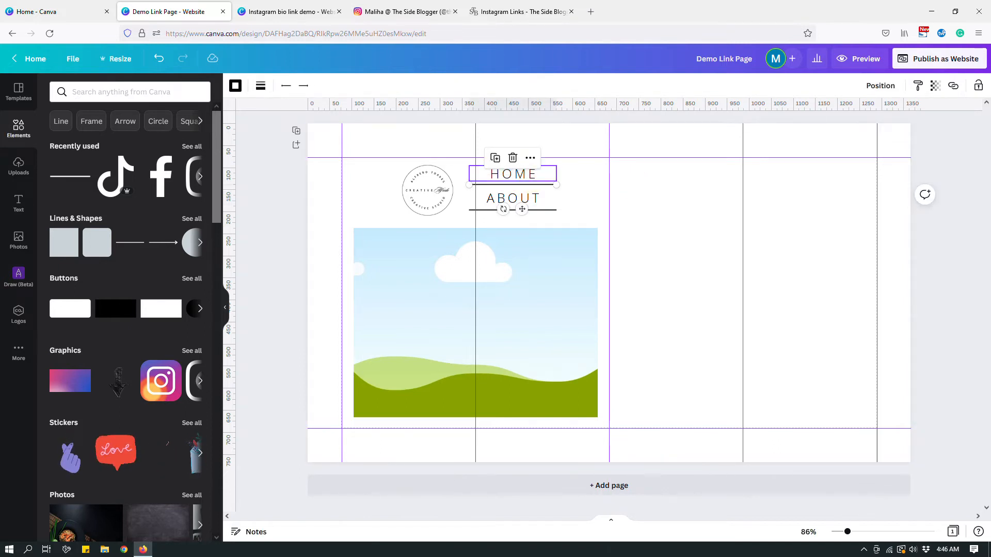
{"action": "left_click", "coordinate": [527, 178]}
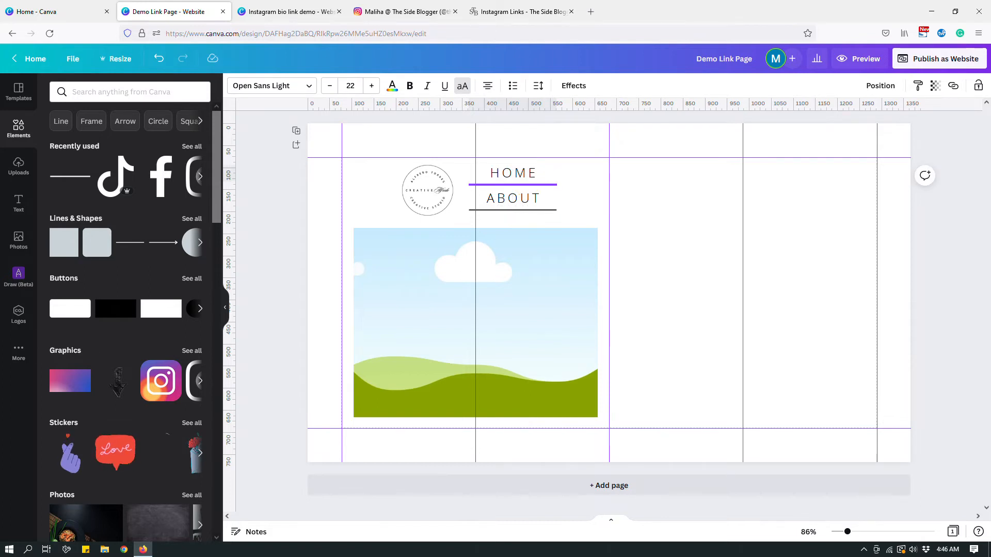
{"action": "left_click", "coordinate": [648, 222]}
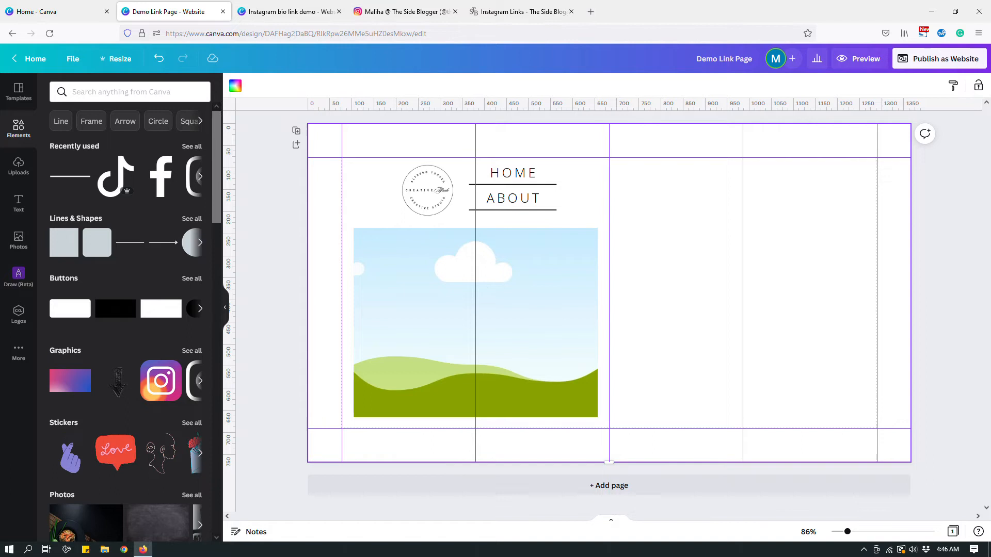
Step: Fill the image frame with the recently used black-and-white camera portrait and reposition it lower inside the frame
{"action": "left_click", "coordinate": [18, 240]}
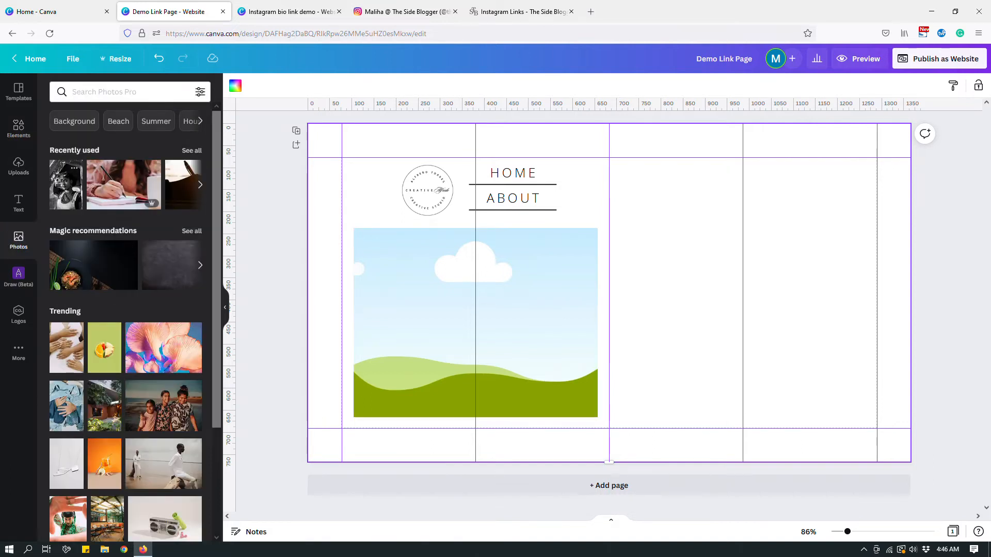
{"action": "left_click_drag", "start_coordinate": [66, 184], "coordinate": [381, 286]}
{"action": "double_click", "coordinate": [426, 309]}
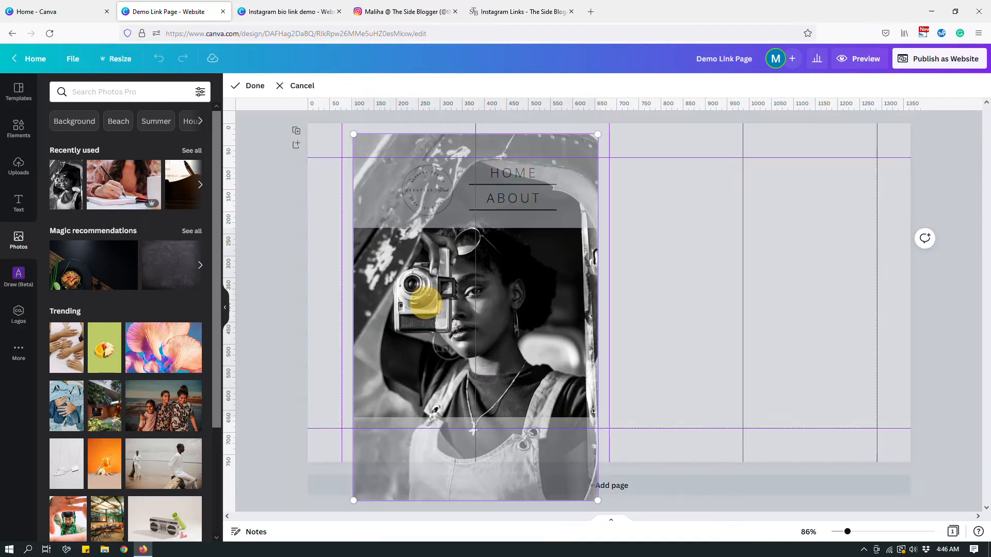
{"action": "left_click", "coordinate": [675, 282]}
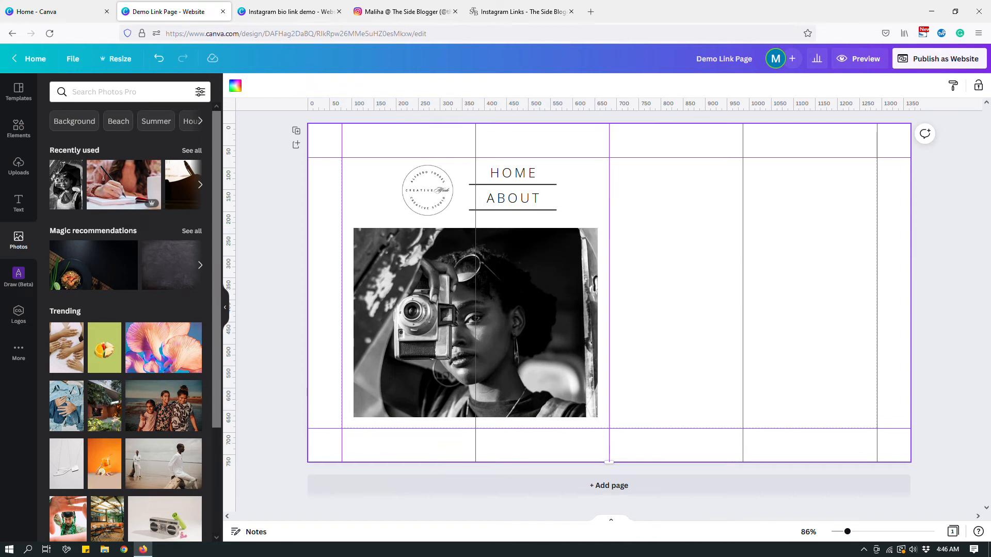
Step: Add a new text box with the default paragraph text and place it centrally in the page's empty second column
{"action": "left_click", "coordinate": [697, 245]}
{"action": "left_click", "coordinate": [686, 261]}
{"action": "key", "text": "t"}
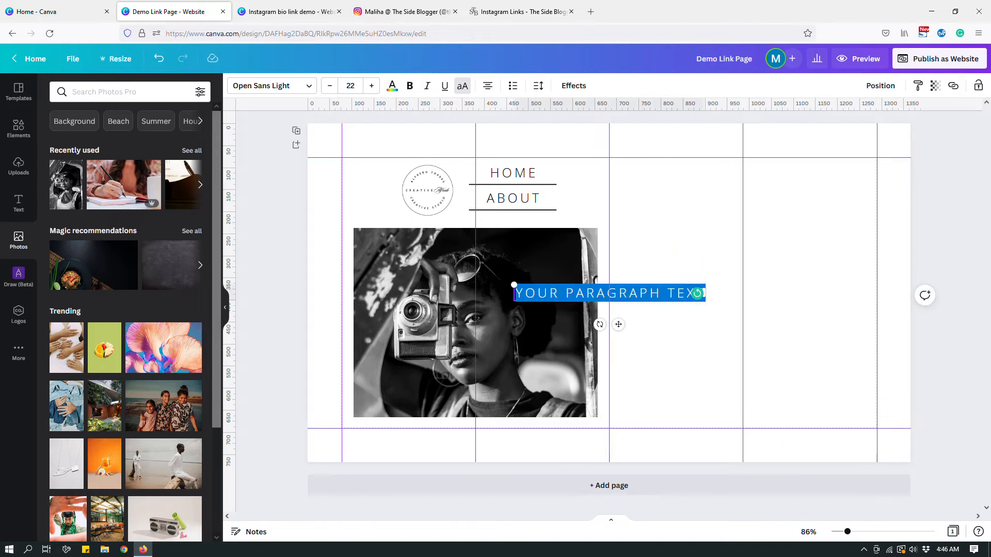
{"action": "left_click_drag", "start_coordinate": [699, 302], "coordinate": [856, 295]}
{"action": "left_click", "coordinate": [836, 327]}
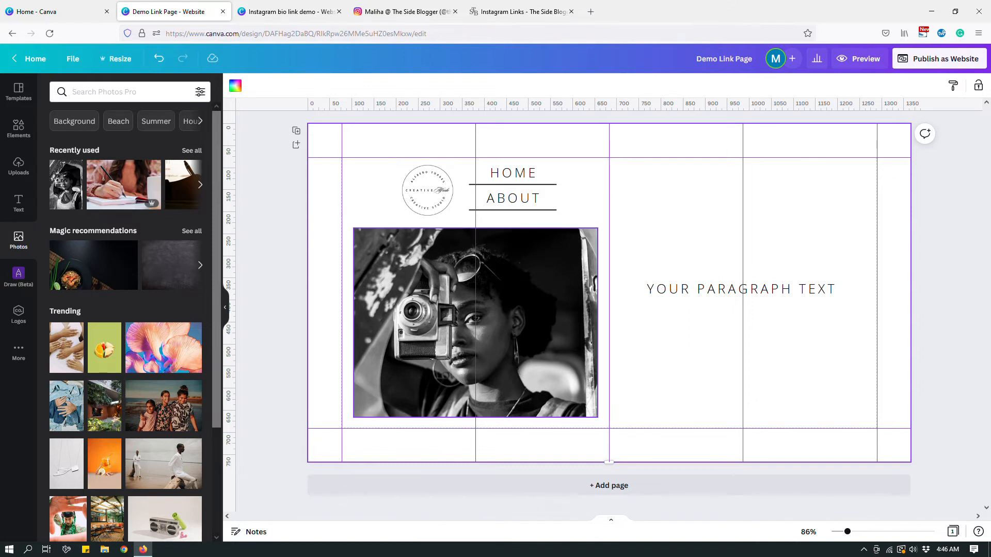
Step: Preview the website in desktop and mobile views, check the paragraph text, and return to the editor
{"action": "left_click", "coordinate": [858, 58]}
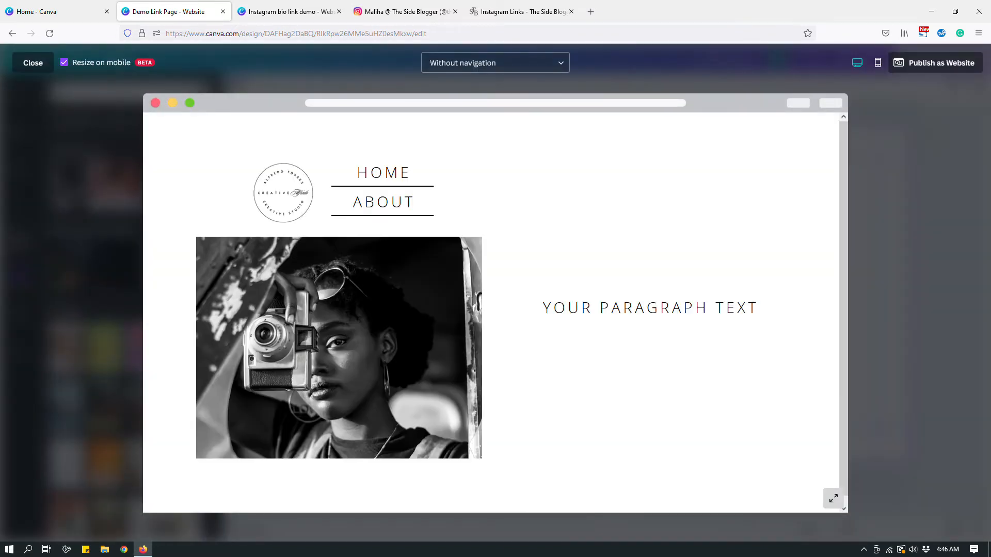
{"action": "left_click", "coordinate": [877, 62]}
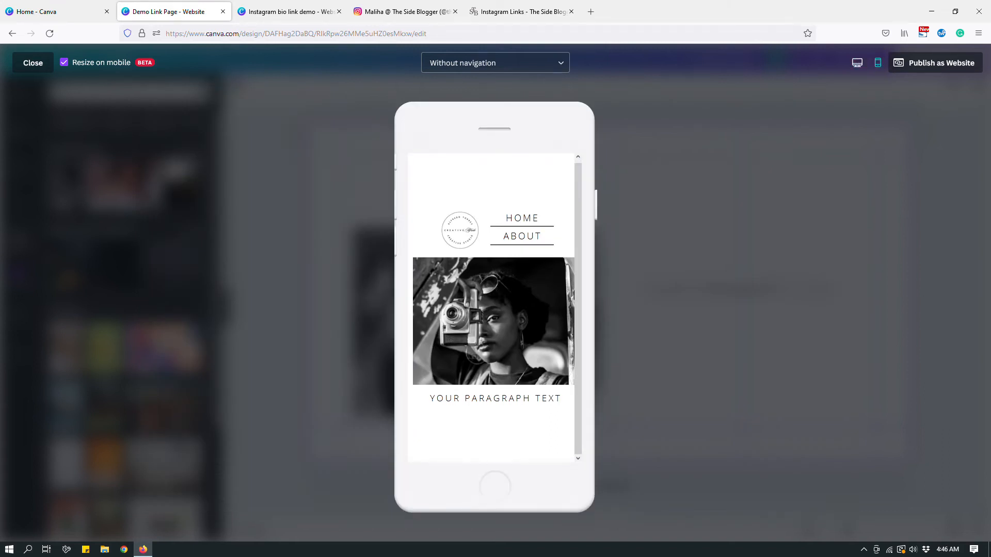
{"action": "left_click", "coordinate": [857, 62]}
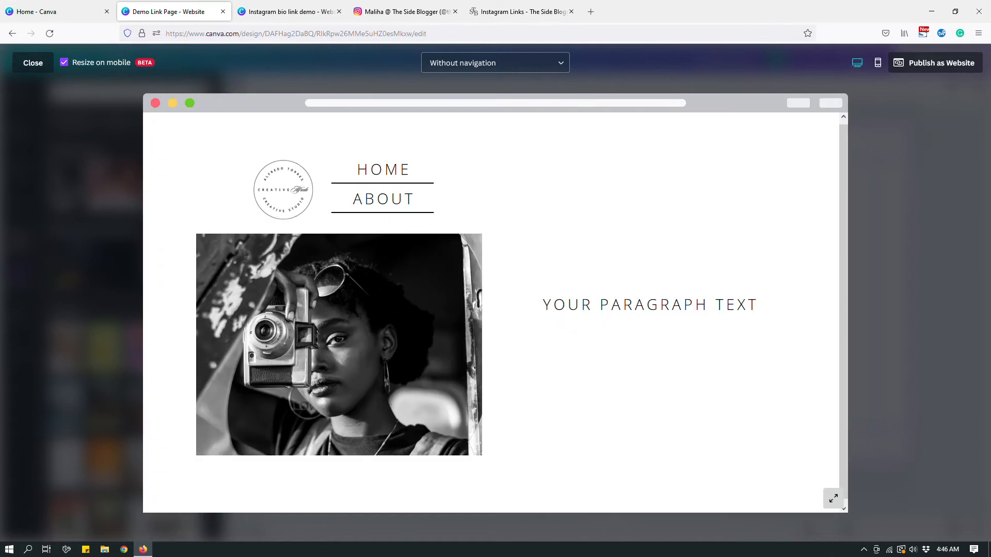
{"action": "left_click_drag", "start_coordinate": [600, 314], "coordinate": [664, 198]}
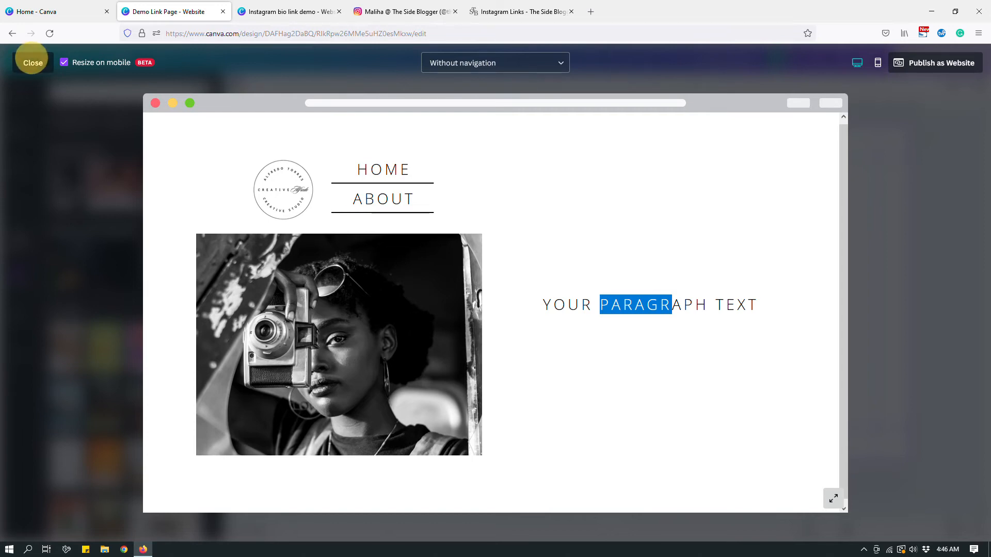
{"action": "left_click", "coordinate": [33, 63]}
Step: Move the paragraph text box slightly up and centre it on the middle guide of the second column
{"action": "left_click", "coordinate": [935, 259]}
{"action": "left_click", "coordinate": [715, 288]}
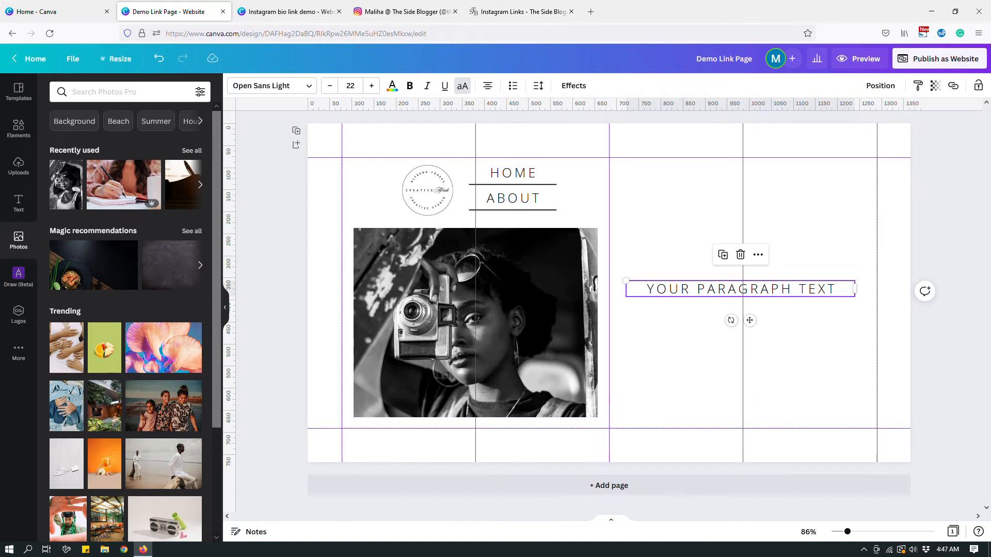
{"action": "left_click_drag", "start_coordinate": [686, 288], "coordinate": [688, 281]}
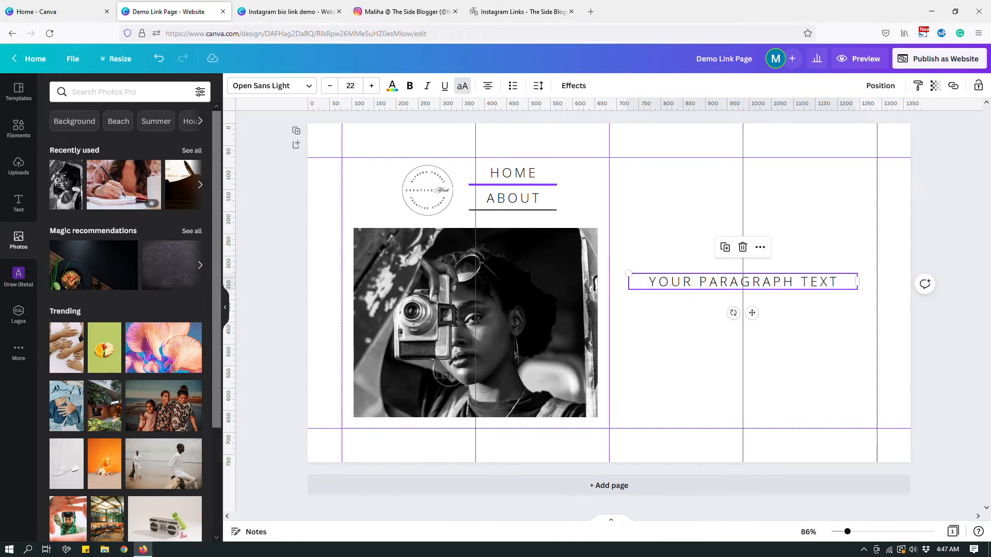
{"action": "left_click", "coordinate": [528, 173]}
{"action": "left_click", "coordinate": [516, 198]}
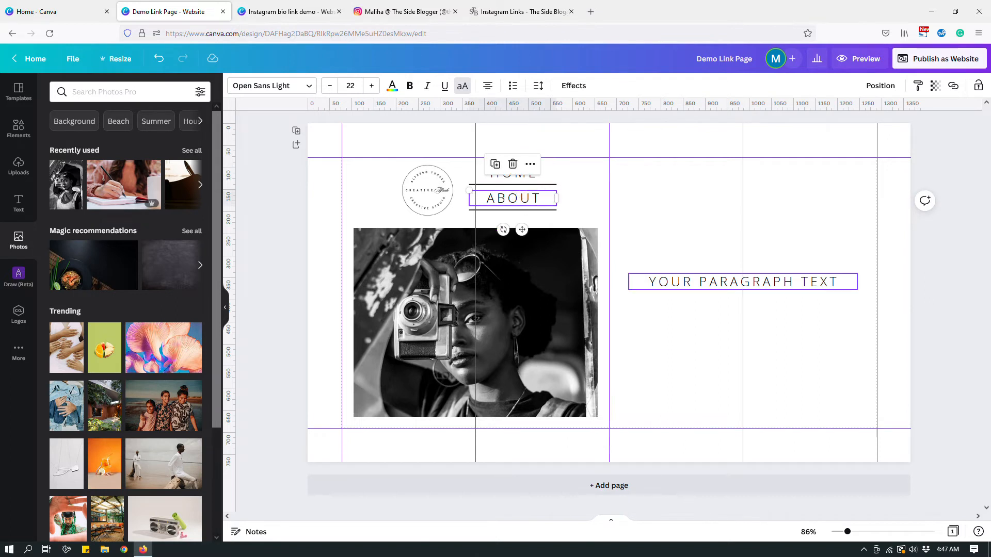
Step: Turn off uppercase for the paragraph text and set its letter spacing to 25
{"action": "left_click", "coordinate": [697, 282]}
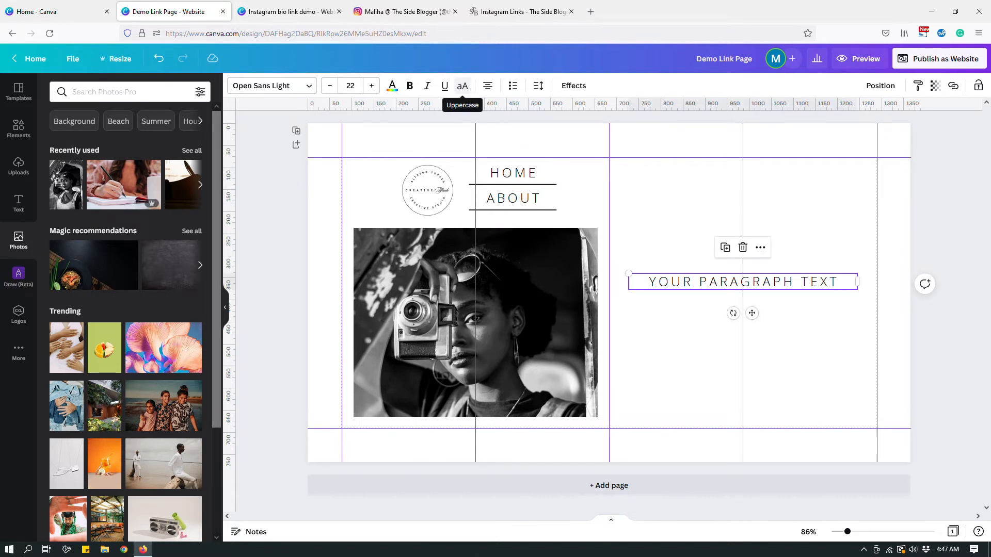
{"action": "left_click", "coordinate": [462, 86]}
{"action": "left_click", "coordinate": [538, 86]}
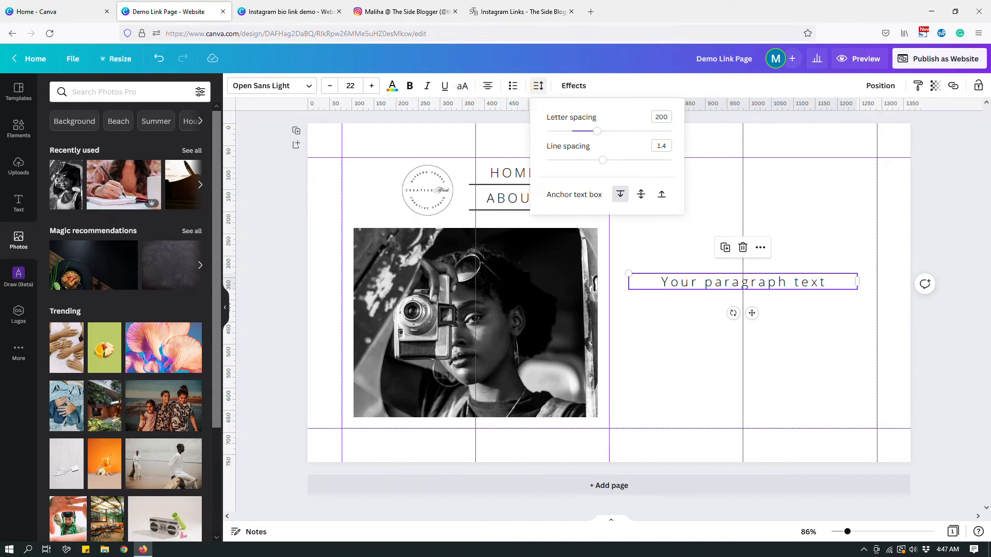
{"action": "left_click", "coordinate": [661, 117]}
{"action": "type", "text": "25"}
{"action": "key", "text": "Return"}
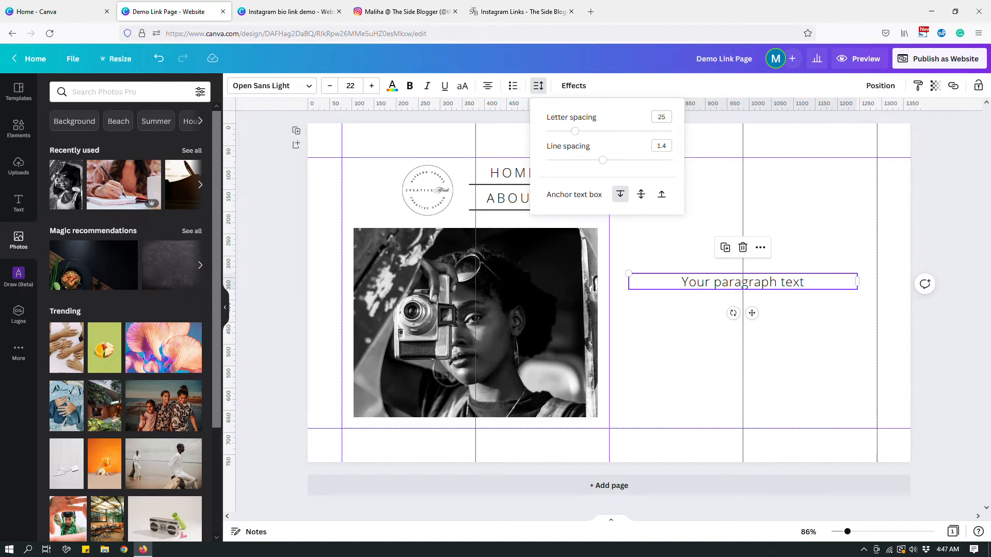
{"action": "left_click", "coordinate": [834, 206]}
{"action": "left_click", "coordinate": [841, 281]}
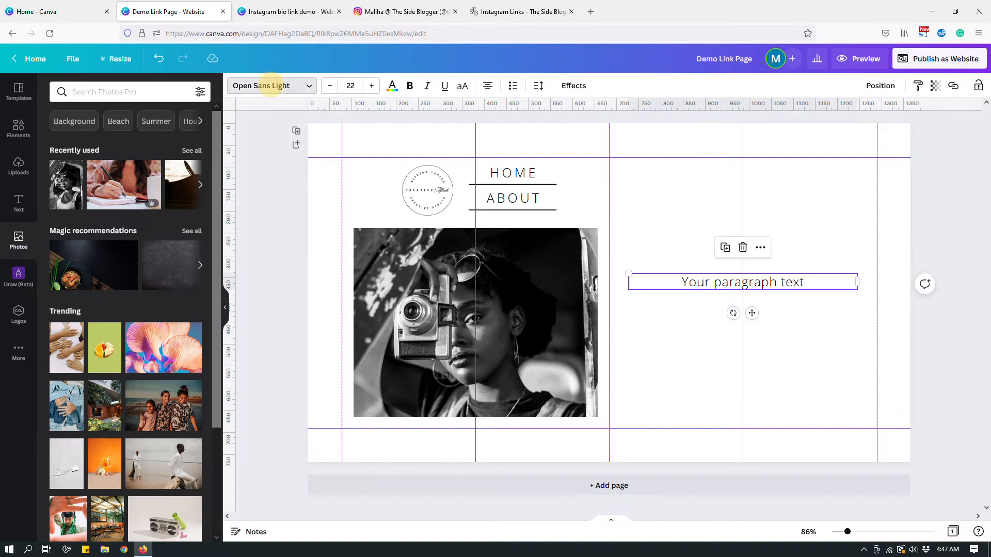
Step: Change the paragraph text's font to Cardo and align it left
{"action": "left_click", "coordinate": [272, 85]}
{"action": "left_click", "coordinate": [64, 182]}
{"action": "left_click", "coordinate": [653, 209]}
{"action": "left_click", "coordinate": [685, 313]}
{"action": "left_click", "coordinate": [699, 281]}
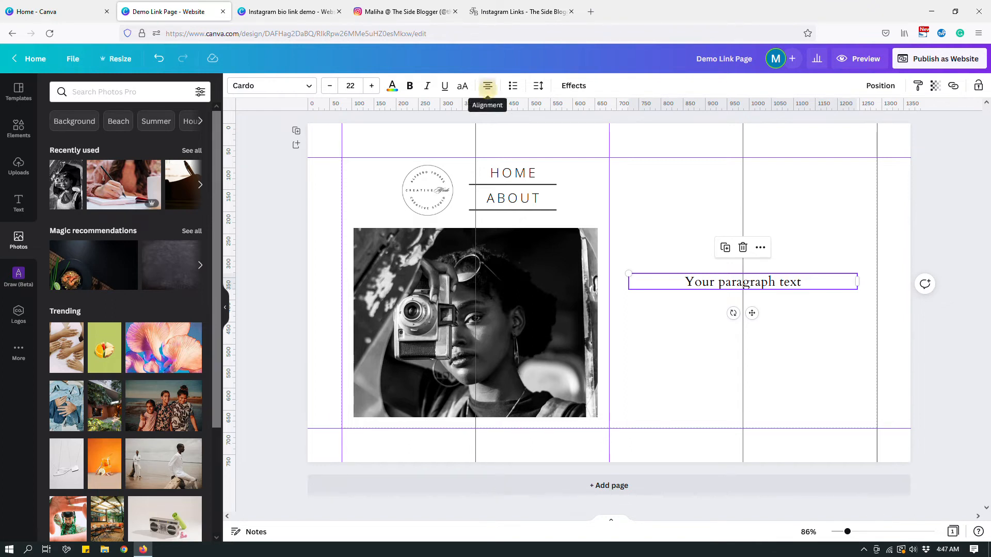
{"action": "left_click", "coordinate": [487, 86]}
Step: Replace the paragraph with "This is dummy text instead of lorem ipsum because I forgot to look up lorem ipsum, but hey! This works too!"
{"action": "double_click", "coordinate": [706, 282]}
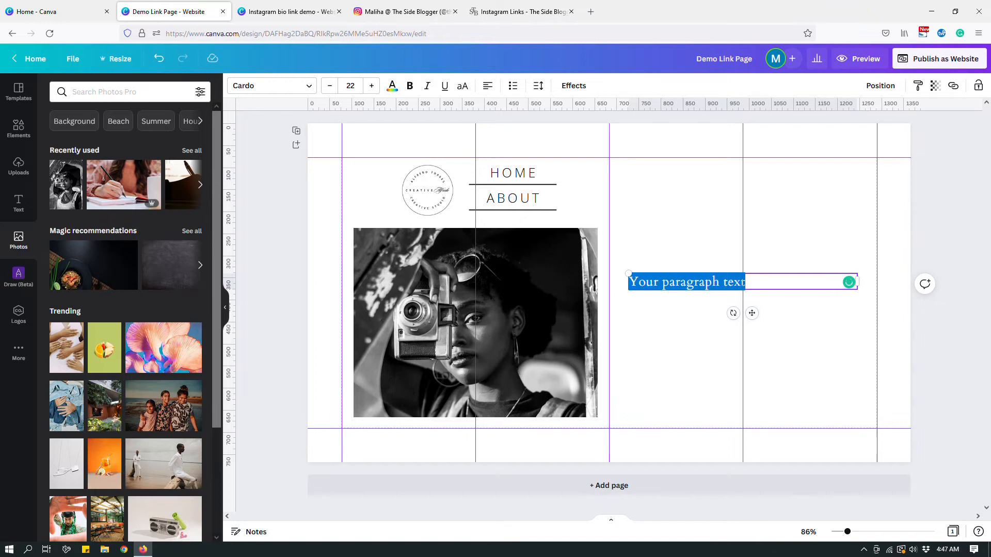
{"action": "type", "text": "This is dummy tex"}
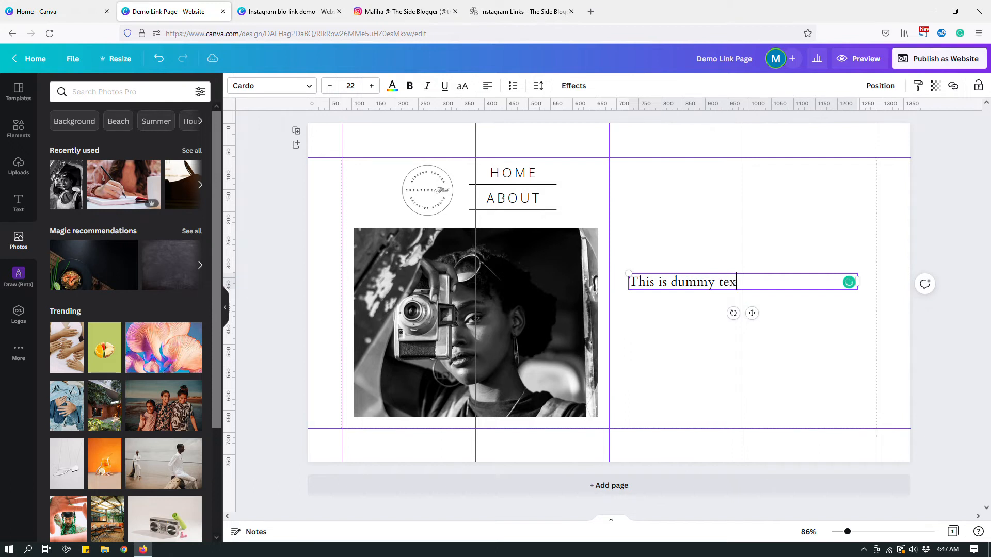
{"action": "type", "text": "t instead of lor"}
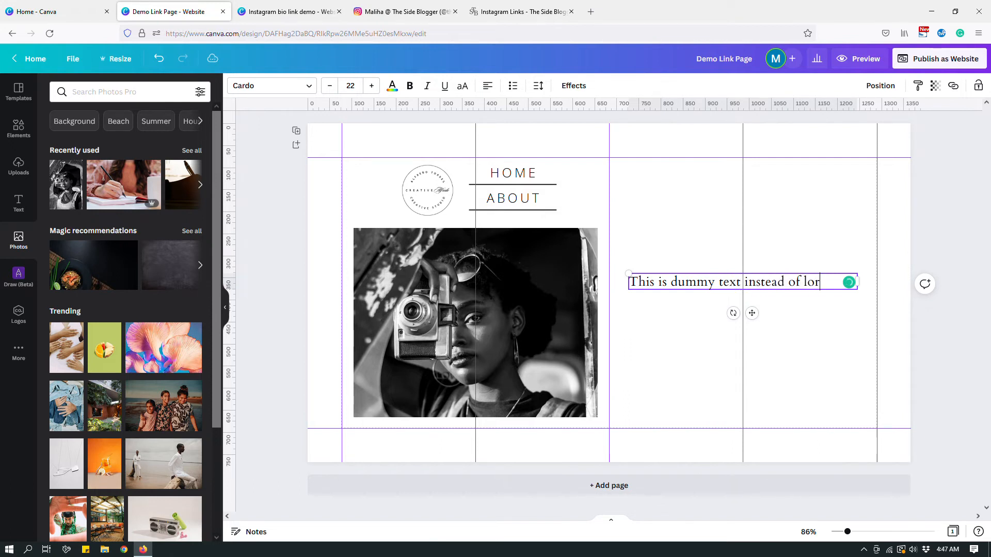
{"action": "type", "text": "em ipsum"}
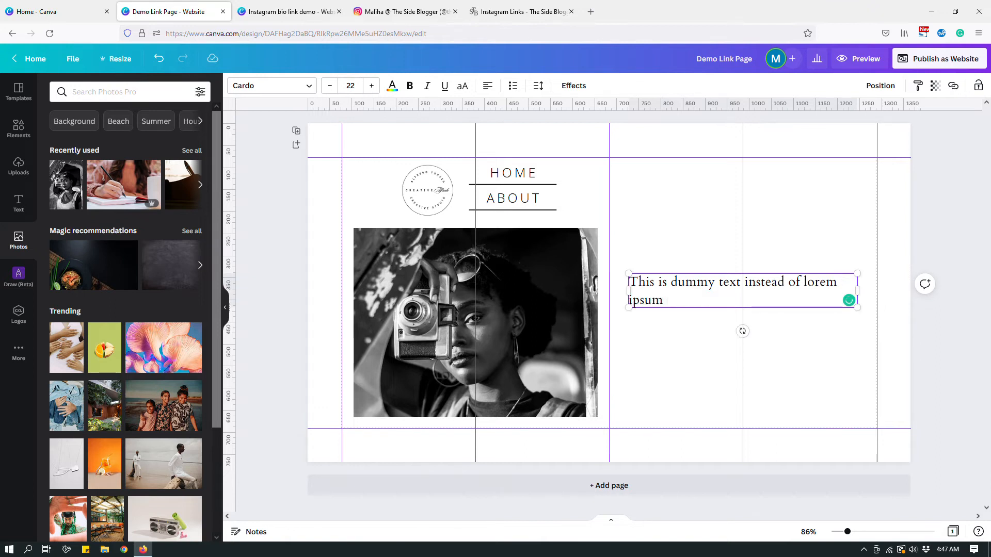
{"action": "type", "text": " because I forgot t"}
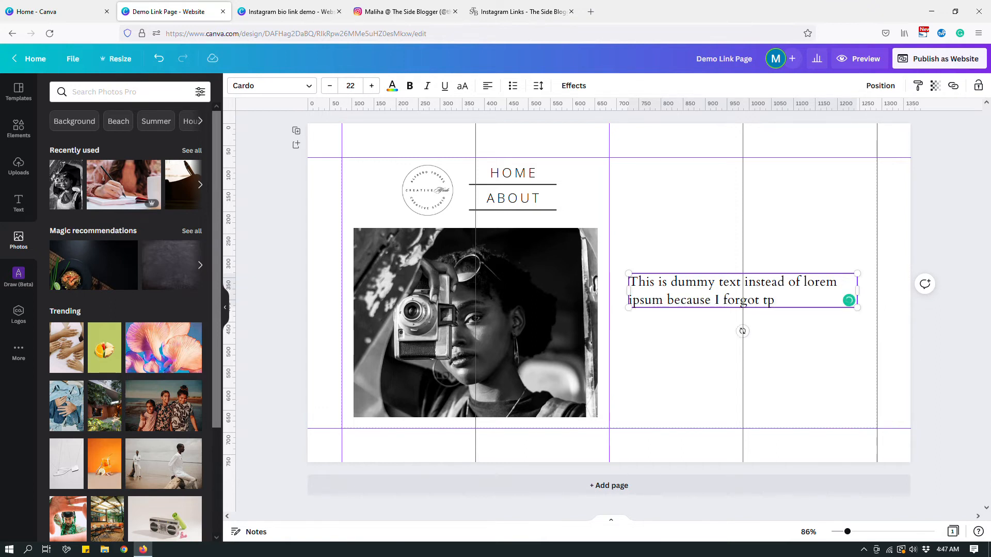
{"action": "type", "text": "o look up lorem ipsum, but hey!"}
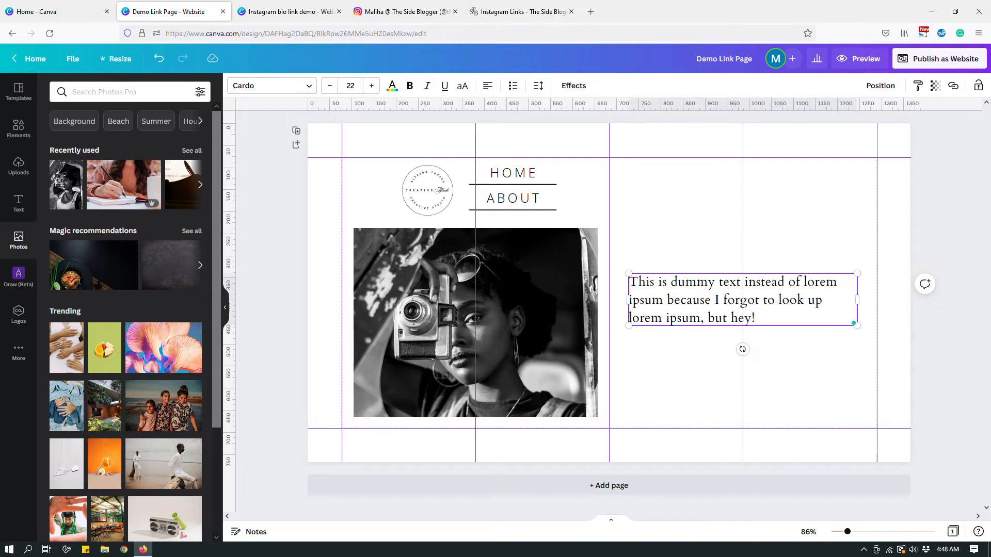
{"action": "type", "text": " This works too!"}
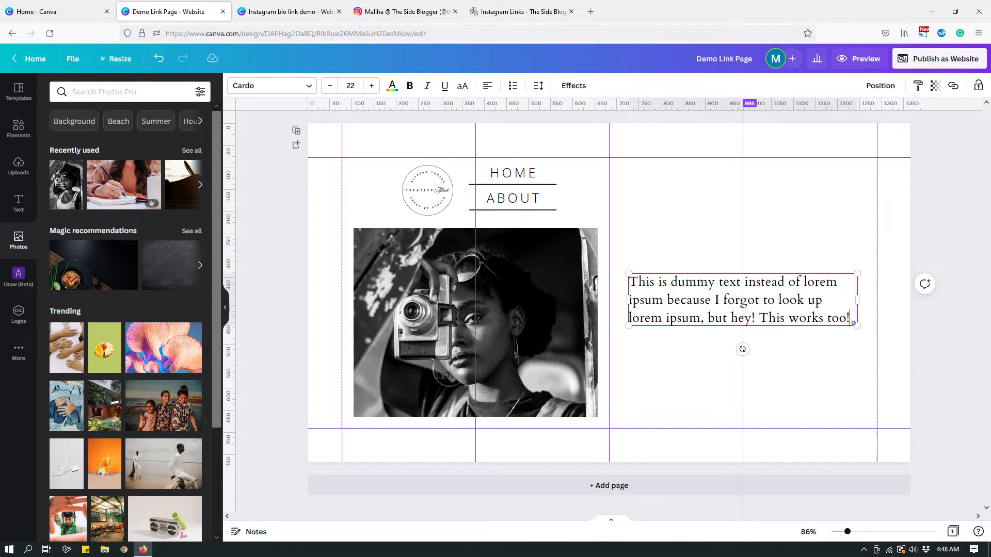
{"action": "left_click", "coordinate": [785, 372]}
Step: Reduce the dummy paragraph's font size to 18 and nudge its text box slightly upward
{"action": "left_click", "coordinate": [725, 317]}
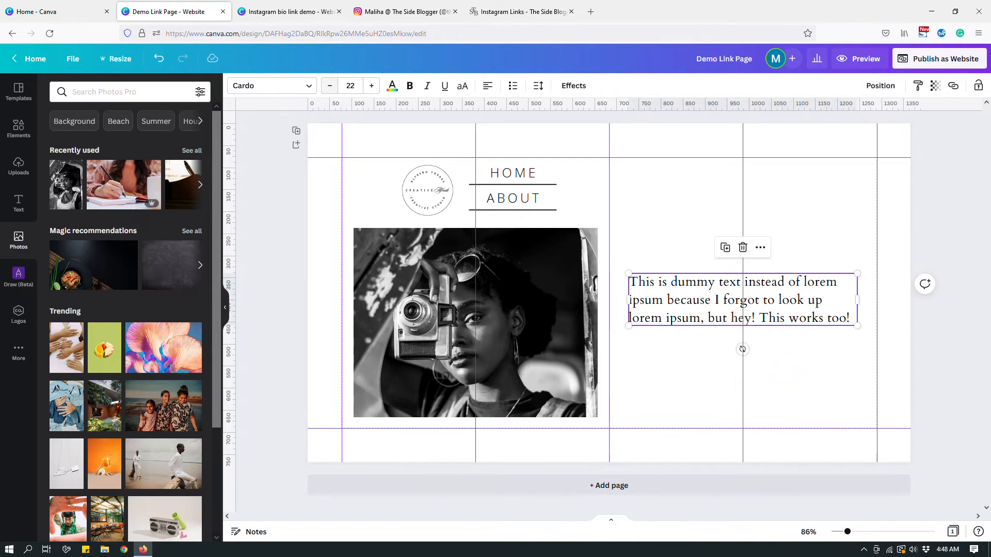
{"action": "left_click", "coordinate": [329, 86]}
{"action": "left_click", "coordinate": [329, 86]}
{"action": "left_click", "coordinate": [330, 86]}
{"action": "left_click", "coordinate": [329, 86]}
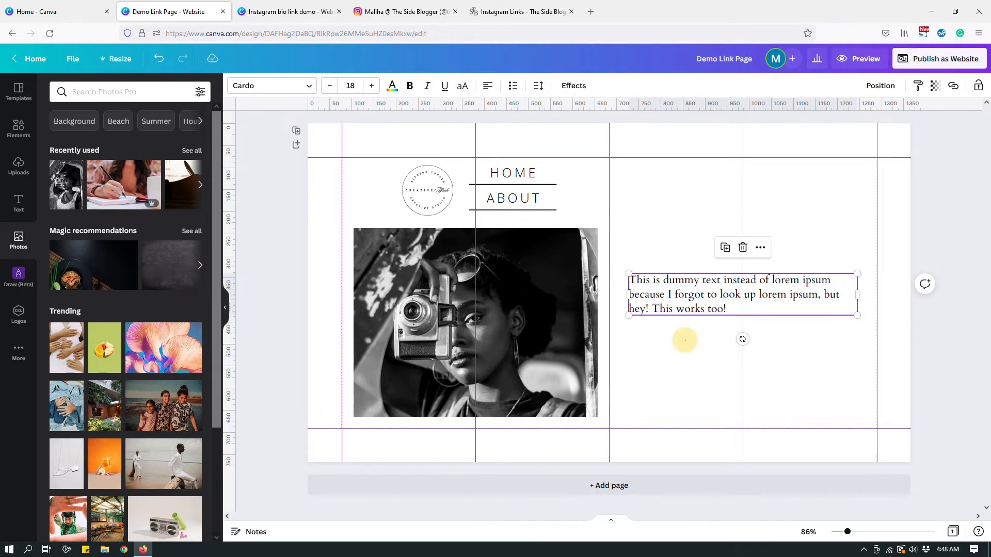
{"action": "mouse_move", "coordinate": [670, 296]}
{"action": "left_mouse_down"}
{"action": "mouse_move", "coordinate": [666, 305]}
{"action": "mouse_move", "coordinate": [665, 293]}
{"action": "left_mouse_up"}
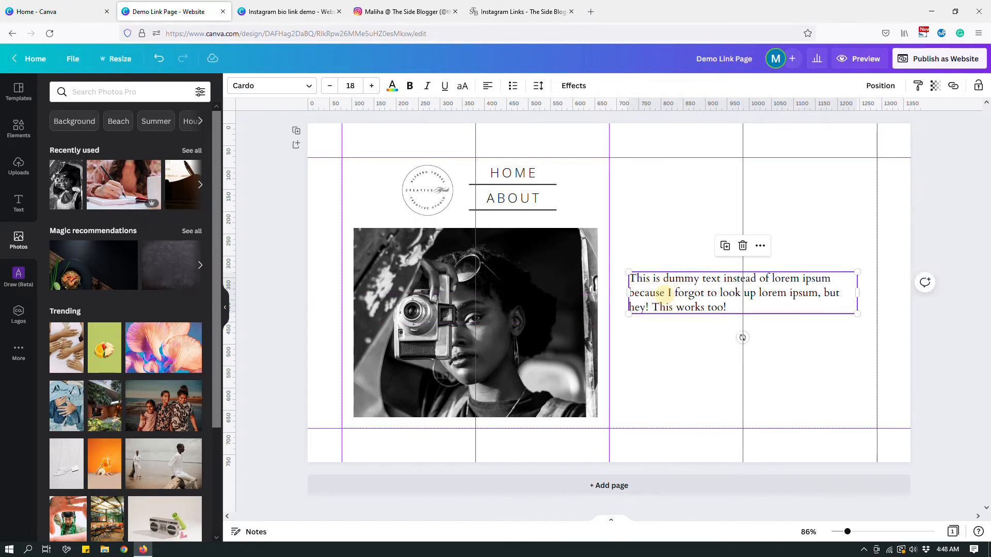
{"action": "left_click", "coordinate": [833, 369]}
{"action": "left_click", "coordinate": [670, 215]}
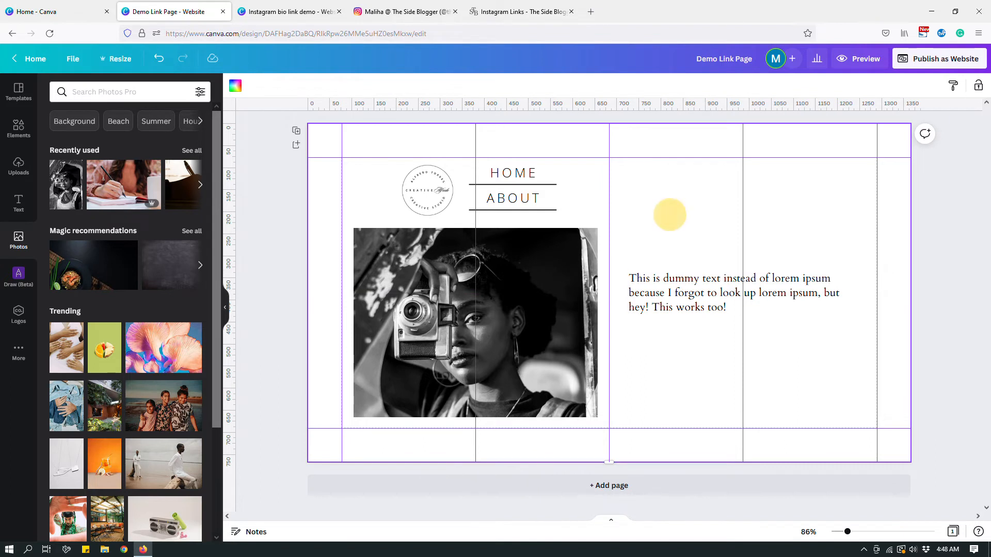
Step: Add a rounded square, flatten it into a pill-shaped button, and place it above the paragraph, flush with the text's left edge
{"action": "left_click", "coordinate": [18, 127]}
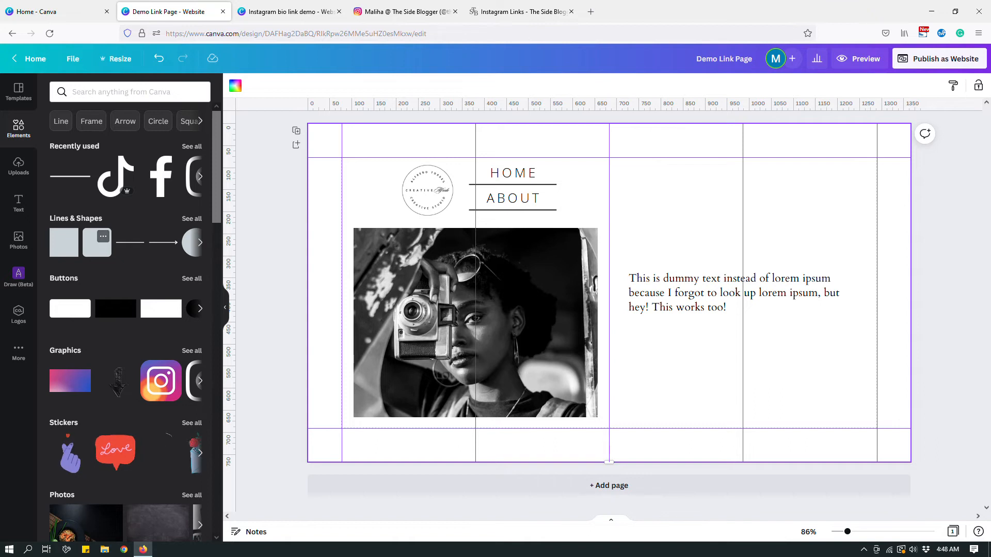
{"action": "left_click", "coordinate": [97, 243]}
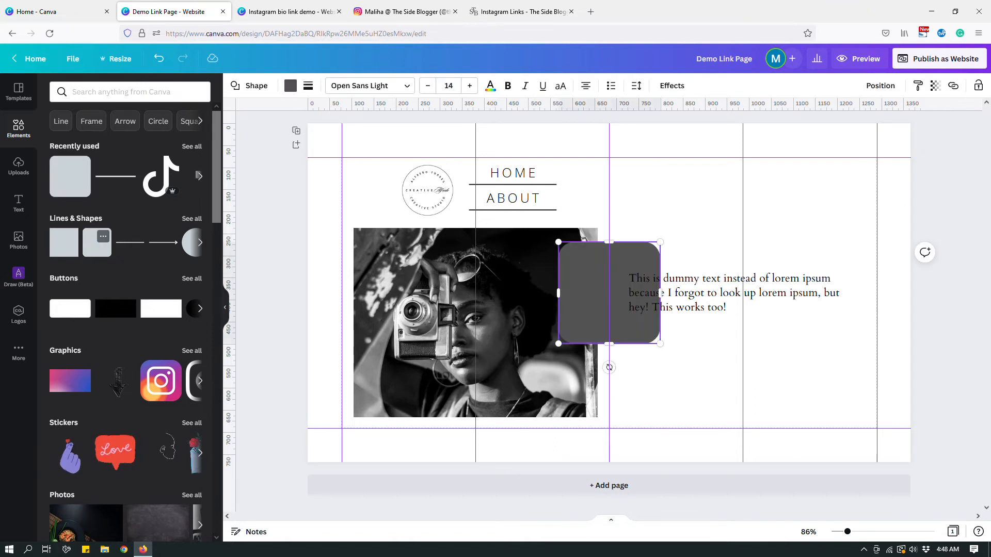
{"action": "left_click_drag", "start_coordinate": [573, 269], "coordinate": [646, 188]}
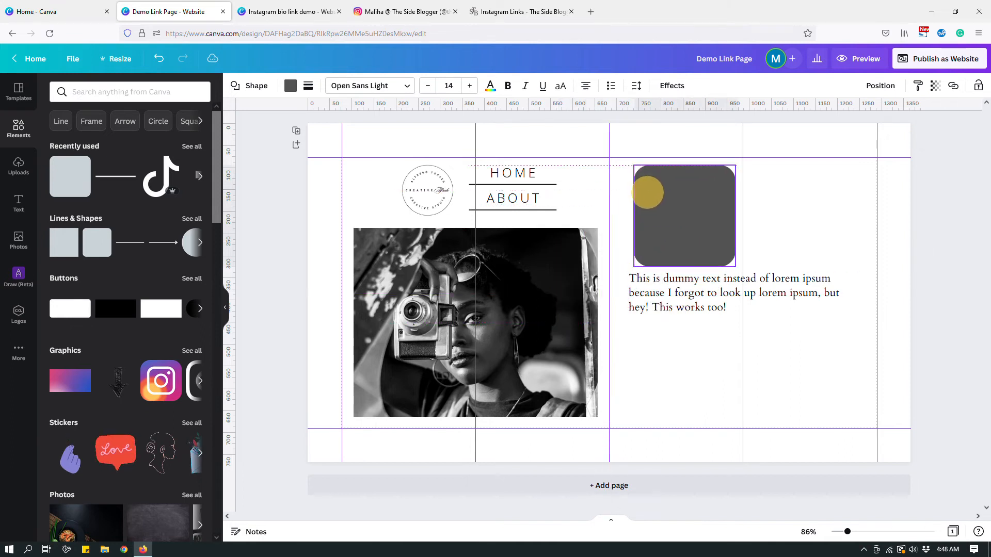
{"action": "left_click_drag", "start_coordinate": [682, 267], "coordinate": [680, 192]}
{"action": "left_click", "coordinate": [685, 178]}
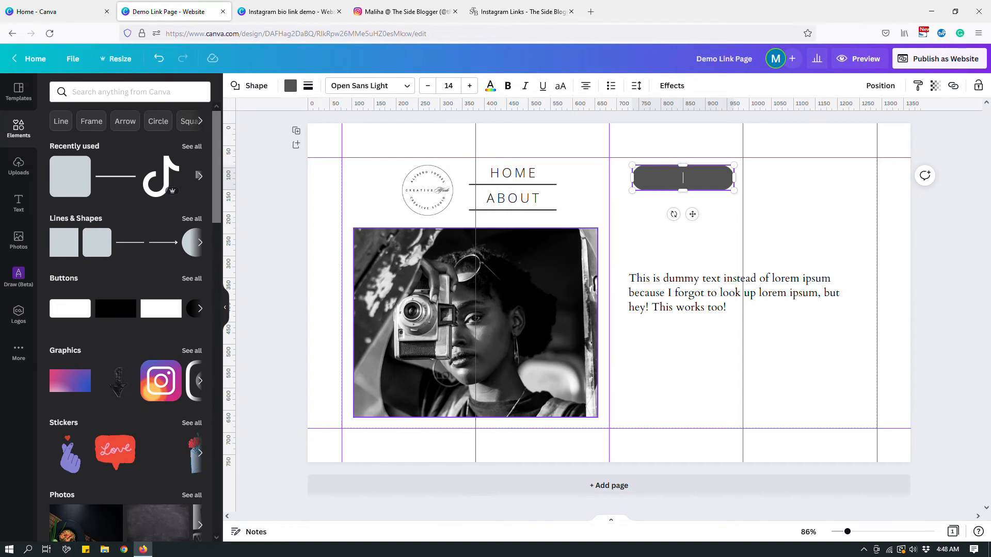
{"action": "left_click", "coordinate": [688, 250]}
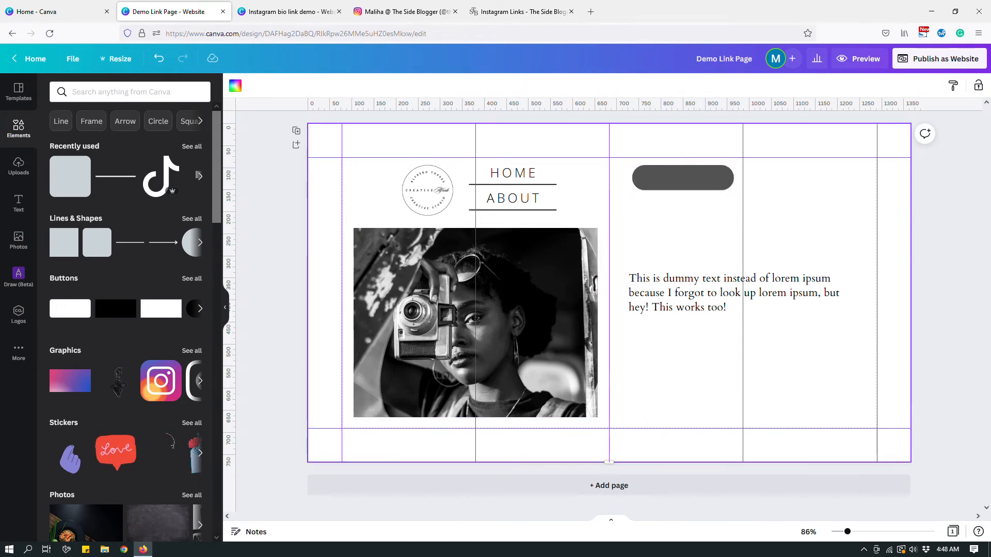
{"action": "left_click_drag", "start_coordinate": [672, 182], "coordinate": [669, 194]}
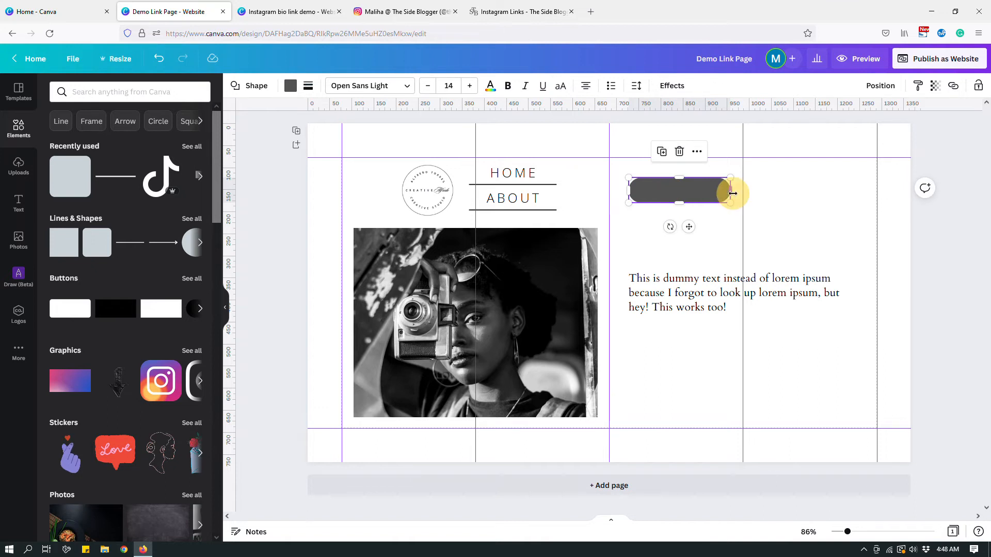
{"action": "left_click_drag", "start_coordinate": [730, 191], "coordinate": [731, 191]}
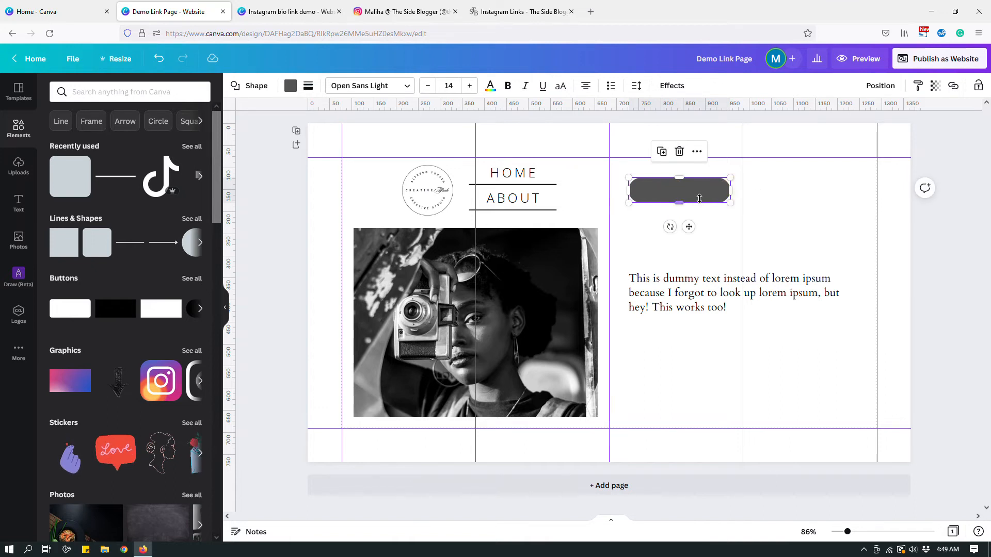
Step: Duplicate the pill button three times and arrange all four in an evenly spaced two-by-two grid above the paragraph
{"action": "left_click", "coordinate": [661, 152]}
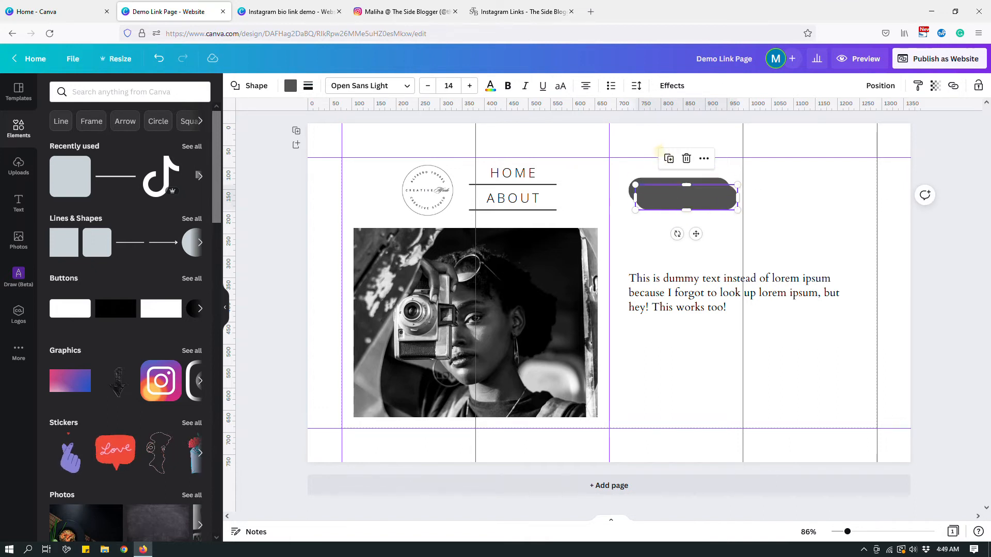
{"action": "left_click_drag", "start_coordinate": [666, 195], "coordinate": [662, 223]}
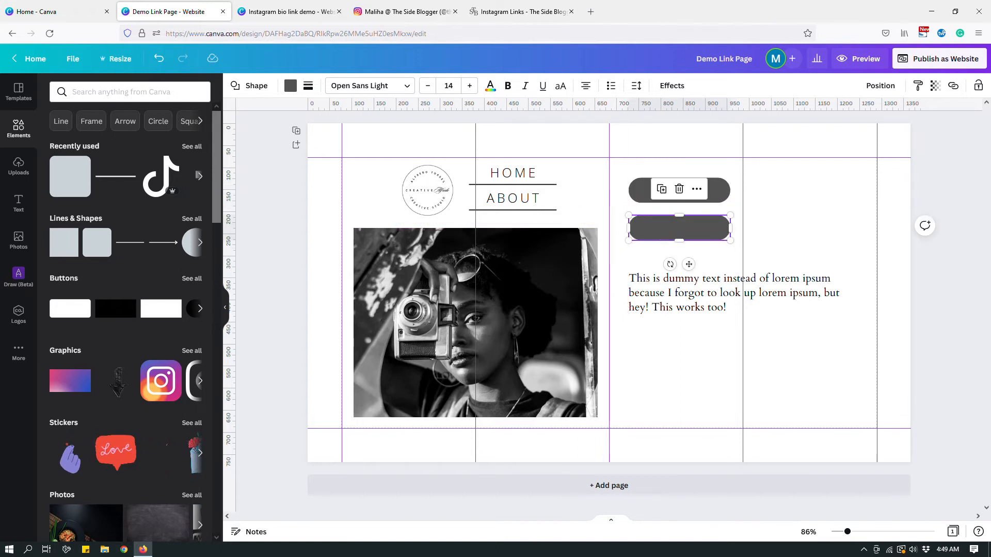
{"action": "left_click", "coordinate": [661, 190]}
{"action": "left_click_drag", "start_coordinate": [679, 265], "coordinate": [807, 190]}
{"action": "left_click", "coordinate": [788, 151]}
{"action": "left_click_drag", "start_coordinate": [896, 153], "coordinate": [770, 226]}
{"action": "left_click", "coordinate": [895, 231]}
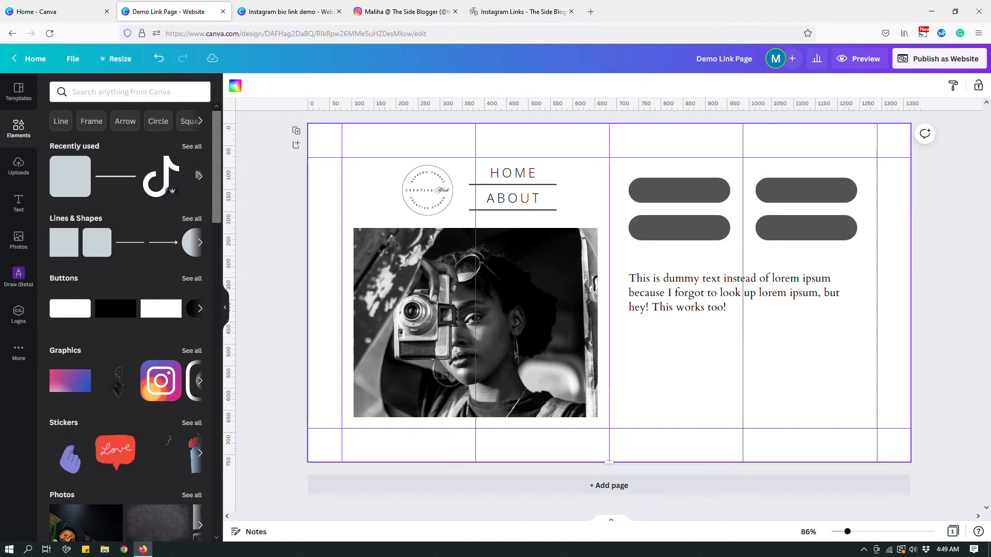
Step: Select all four pill buttons together and shift the group slightly down toward the paragraph
{"action": "left_click_drag", "start_coordinate": [886, 246], "coordinate": [674, 178]}
{"action": "left_click_drag", "start_coordinate": [781, 192], "coordinate": [779, 198]}
{"action": "left_click", "coordinate": [889, 196]}
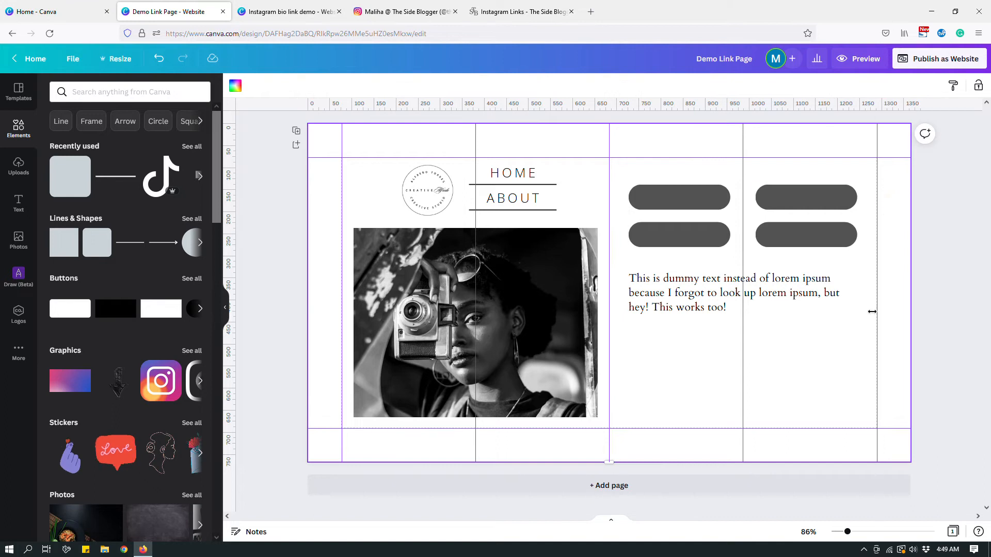
Step: Recolour the two left-hand pill buttons with the darker charcoal grey from the portrait's photo colours
{"action": "left_click", "coordinate": [671, 197]}
{"action": "left_click", "coordinate": [290, 85]}
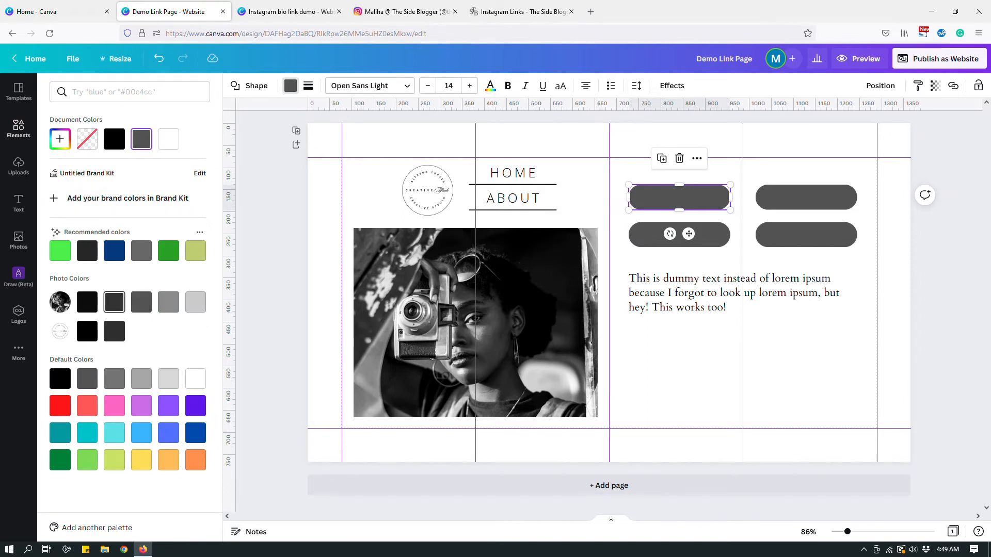
{"action": "left_click", "coordinate": [114, 302]}
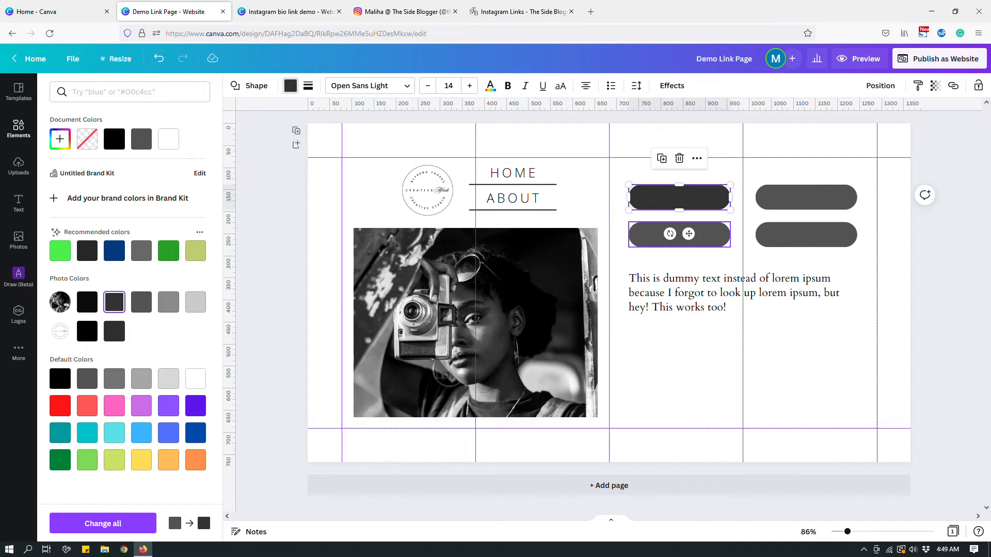
{"action": "left_click", "coordinate": [641, 236]}
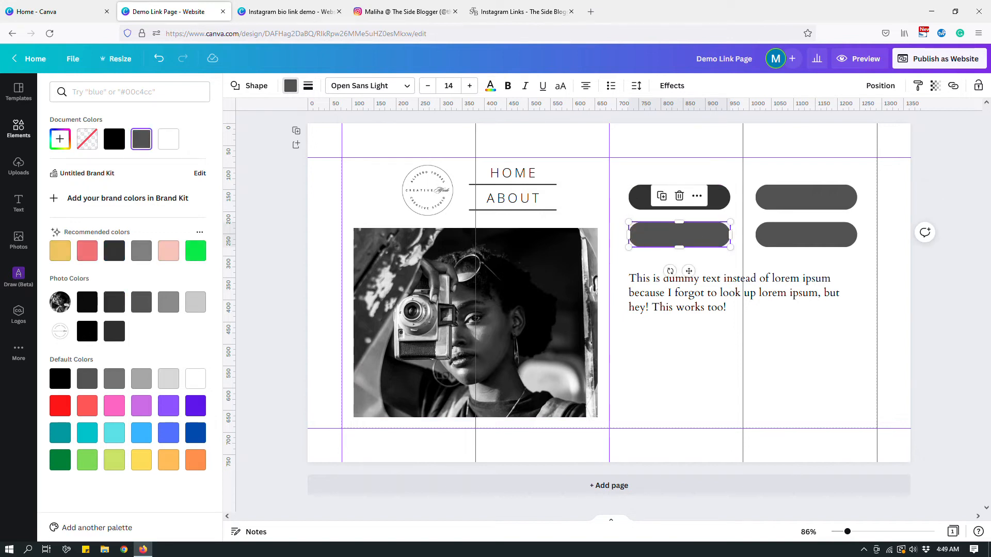
{"action": "left_click", "coordinate": [118, 303]}
{"action": "left_click", "coordinate": [819, 365]}
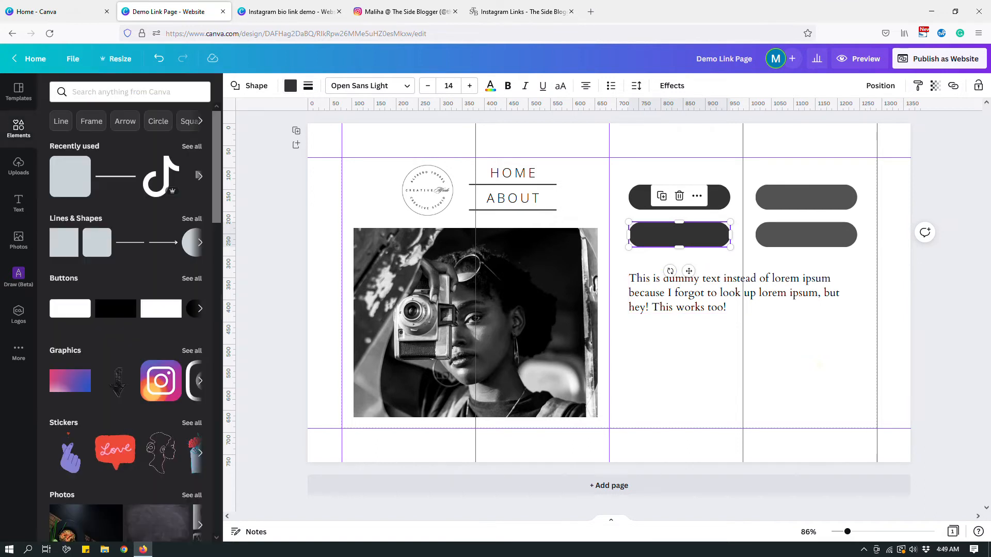
Step: Recolour the two right-hand pill buttons with the same dark charcoal grey from the document colours
{"action": "left_click", "coordinate": [814, 198]}
{"action": "left_click", "coordinate": [291, 86]}
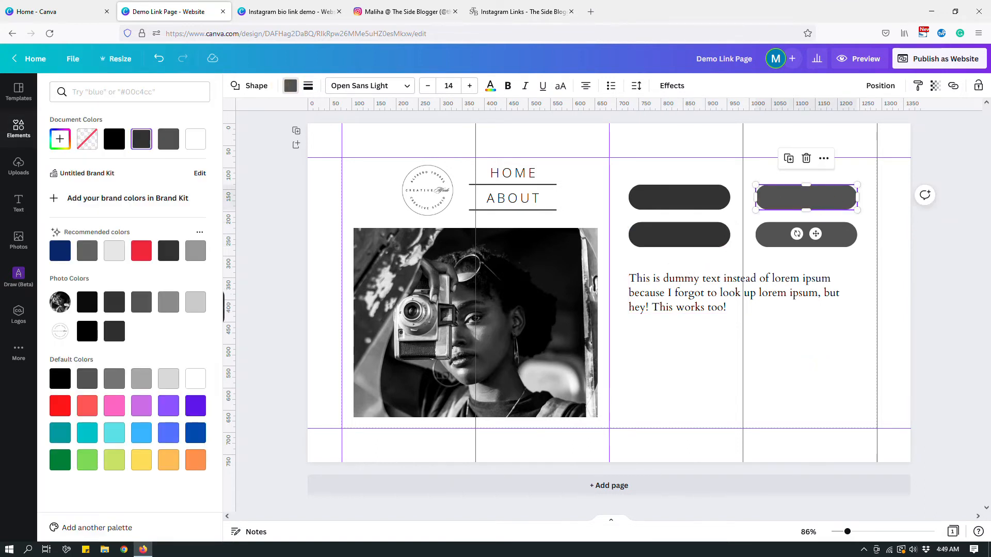
{"action": "left_click", "coordinate": [141, 140]}
{"action": "left_click", "coordinate": [781, 235]}
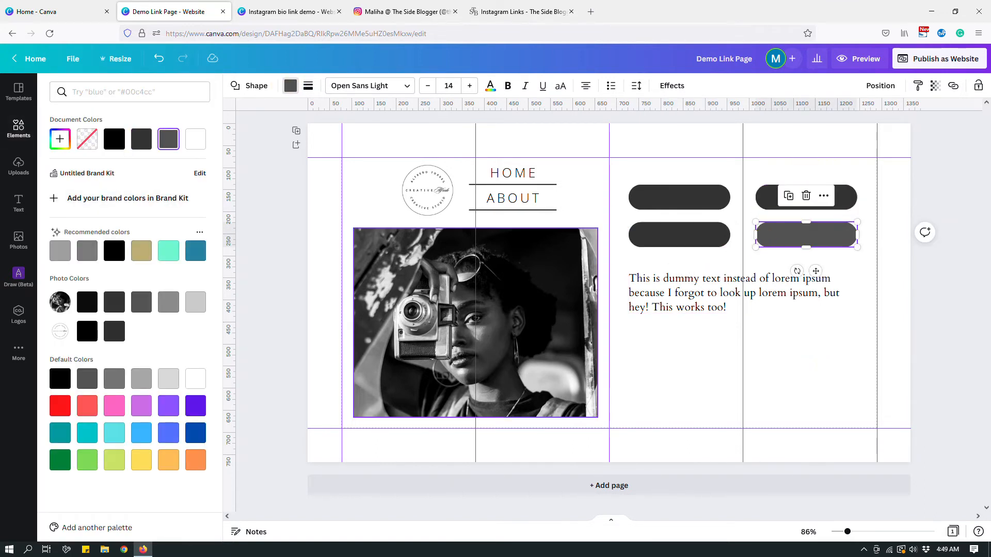
{"action": "left_click", "coordinate": [142, 139]}
{"action": "left_click", "coordinate": [762, 378]}
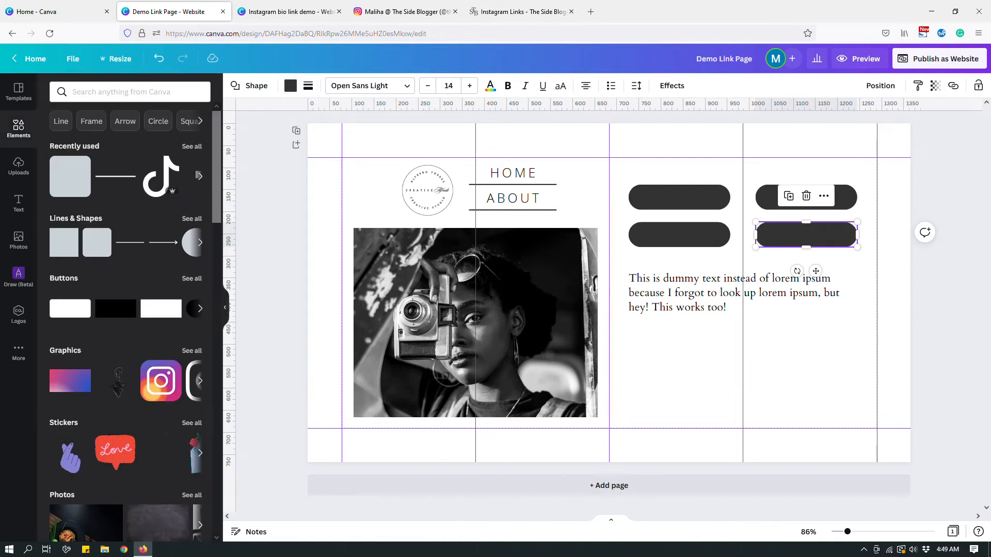
{"action": "left_click", "coordinate": [785, 379]}
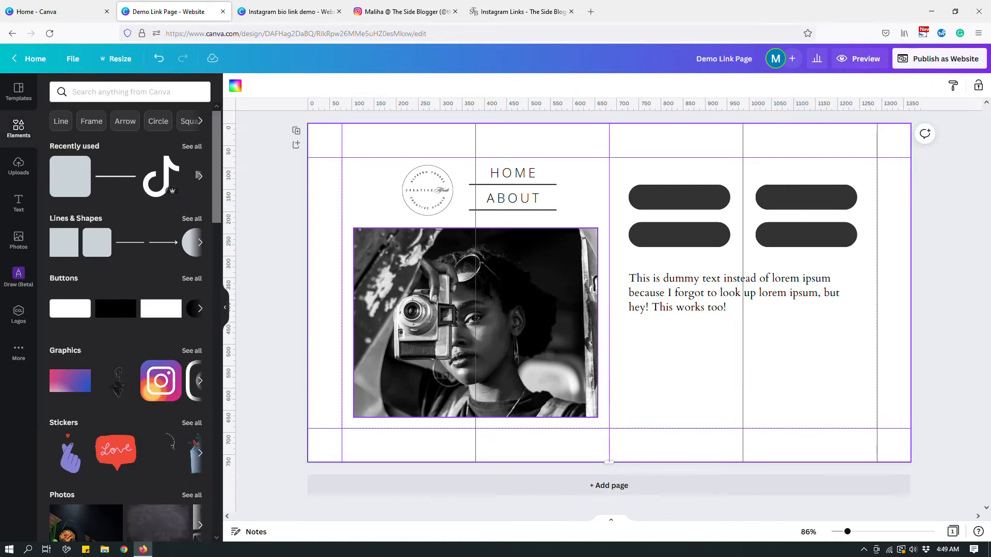
Step: Search the elements for "pinterest" and add the plain white P logo without a circle to the page
{"action": "left_click", "coordinate": [101, 92]}
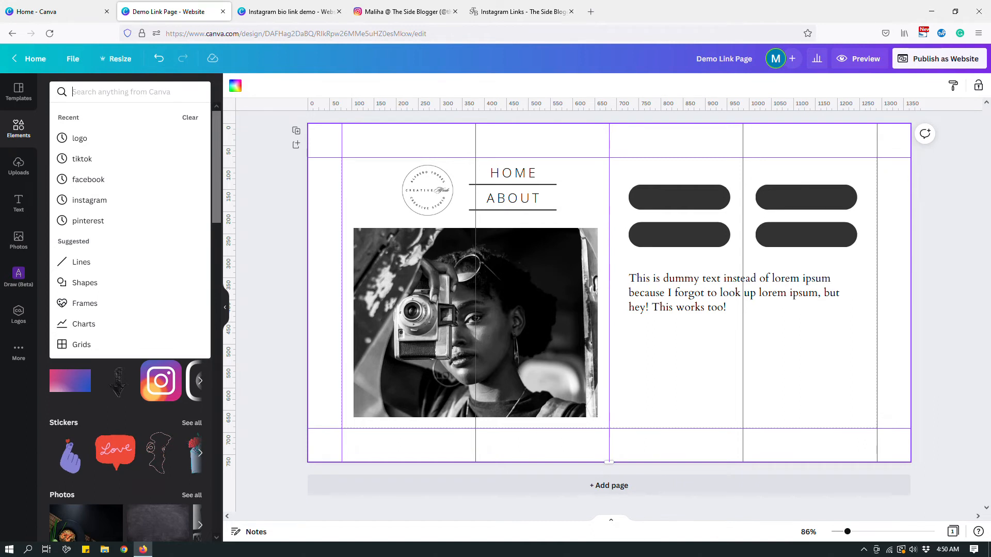
{"action": "type", "text": "pinterest"}
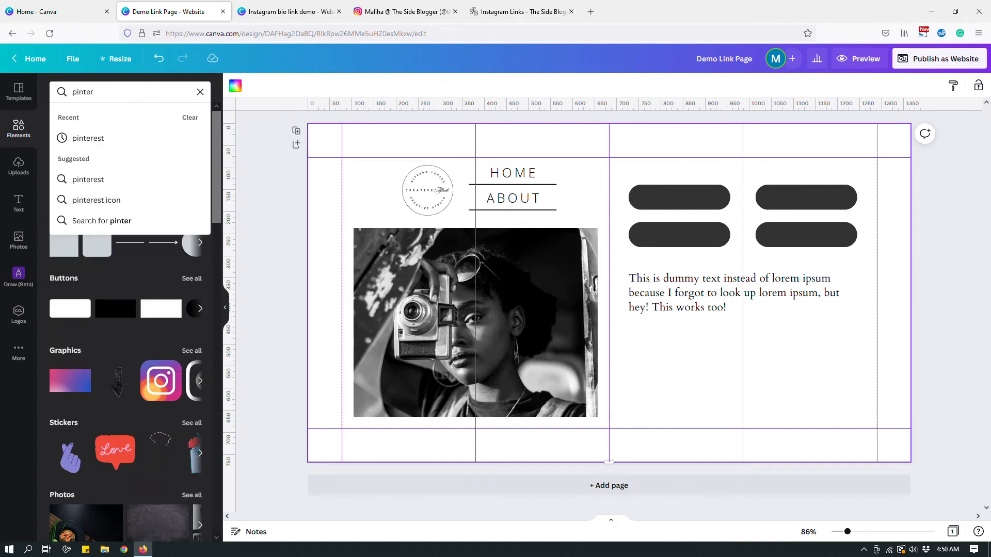
{"action": "key", "text": "Return"}
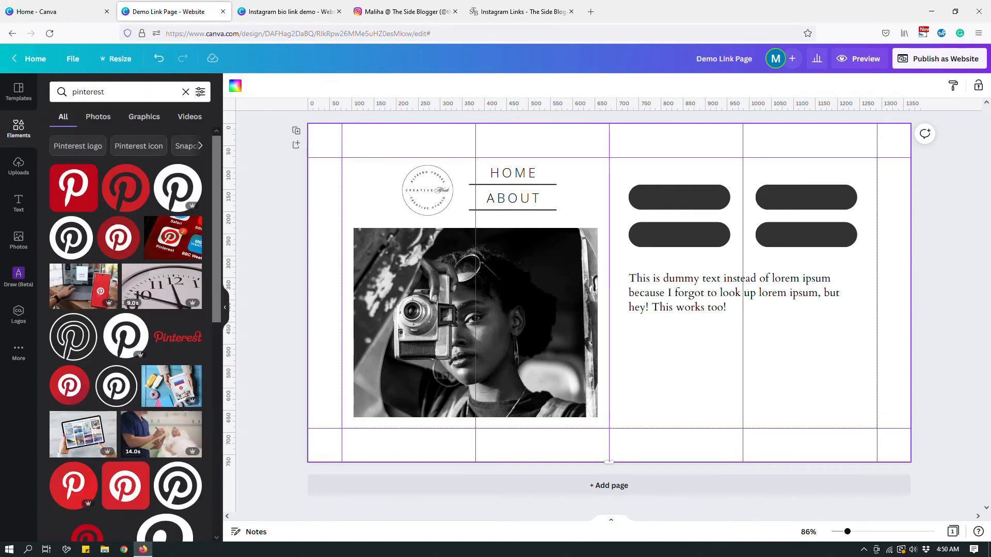
{"action": "scroll", "coordinate": [125, 336], "scroll_direction": "down", "scroll_amount": 3}
{"action": "scroll", "coordinate": [126, 309], "scroll_direction": "down", "scroll_amount": 1}
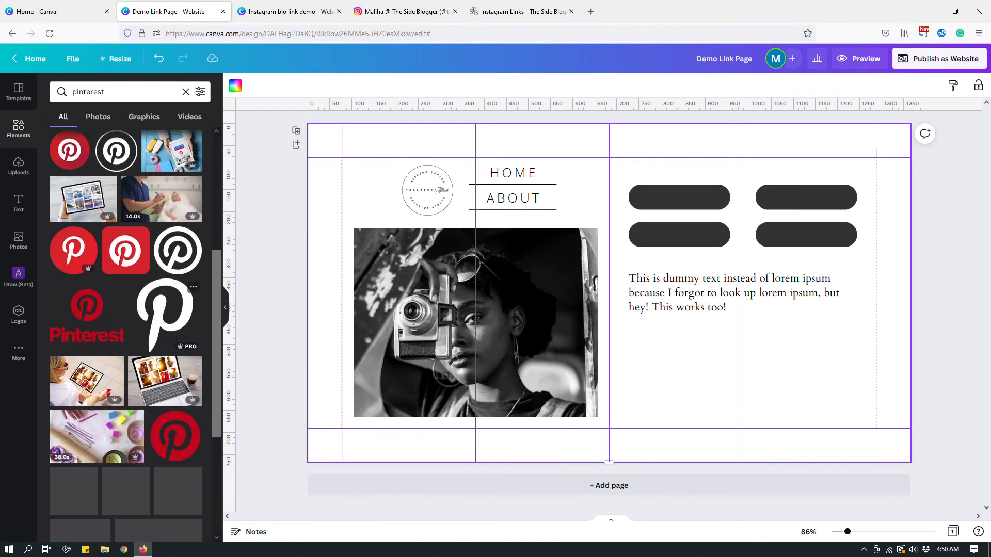
{"action": "left_click", "coordinate": [164, 310]}
Step: Shrink the Pinterest logo to a small icon and place it below the paragraph, near the text's left edge
{"action": "left_click_drag", "start_coordinate": [555, 224], "coordinate": [654, 332]}
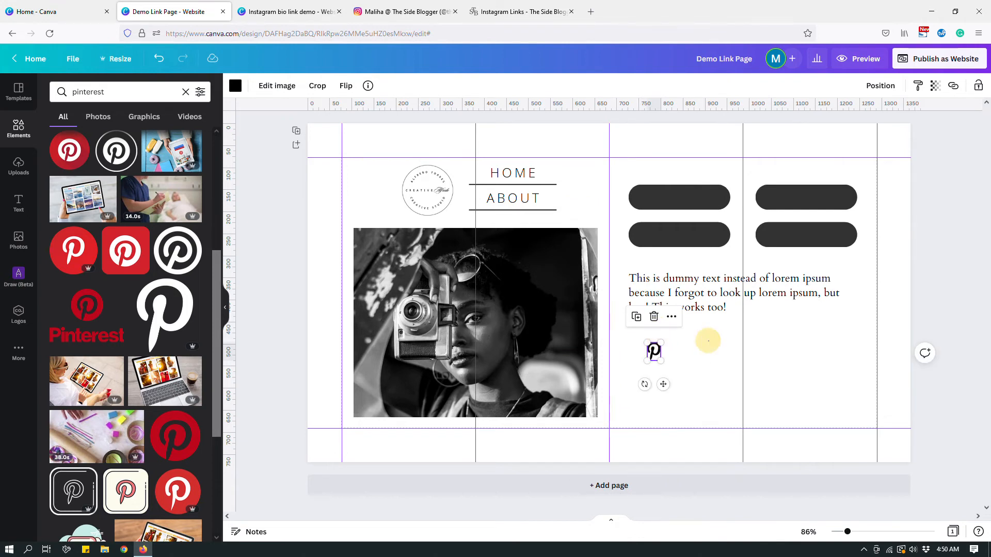
{"action": "left_click", "coordinate": [707, 340]}
{"action": "left_click", "coordinate": [654, 349]}
{"action": "left_click_drag", "start_coordinate": [648, 340], "coordinate": [652, 343]}
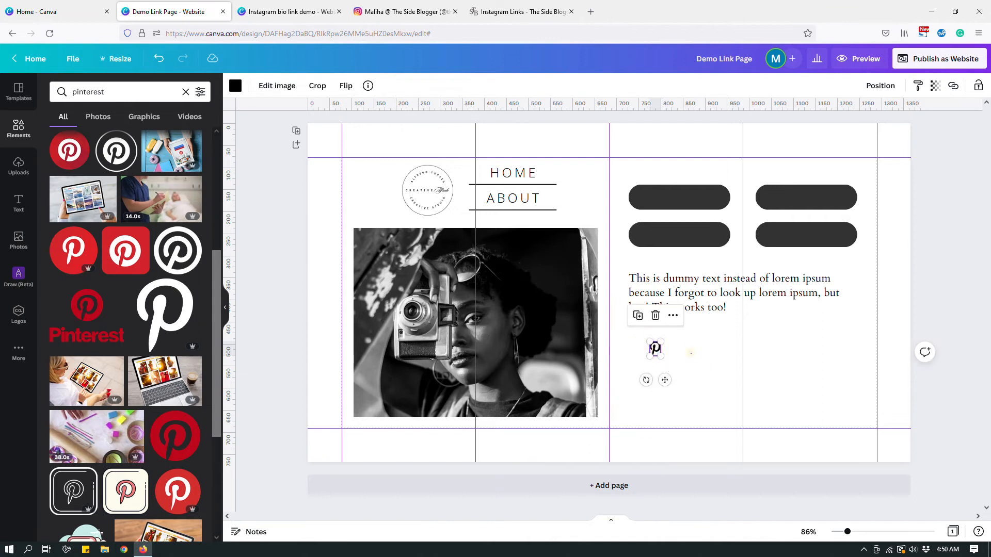
{"action": "left_click", "coordinate": [691, 353]}
Step: Search the elements for "instagram" and add the single-colour outlined camera icon with the thick rounded-square frame
{"action": "double_click", "coordinate": [115, 95]}
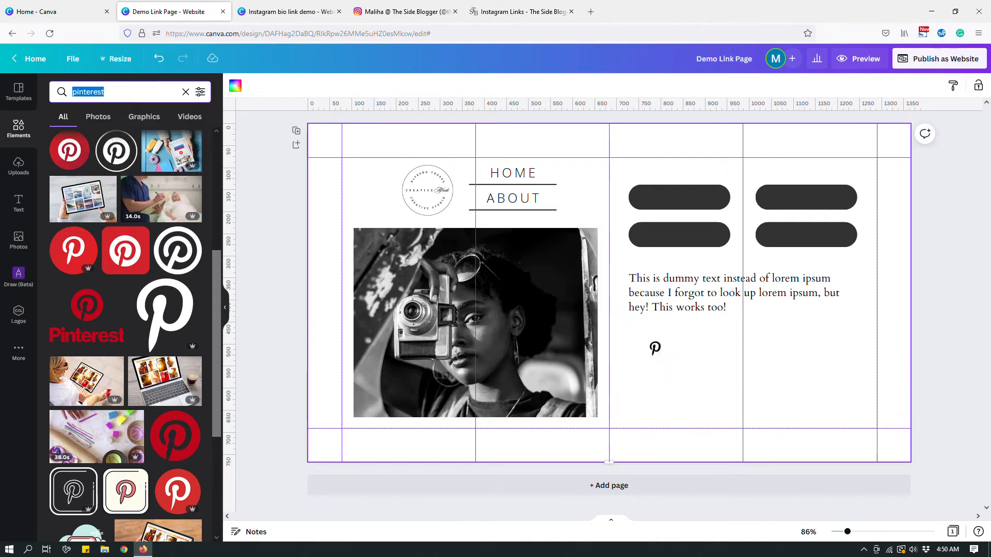
{"action": "type", "text": "instagram"}
{"action": "key", "text": "Return"}
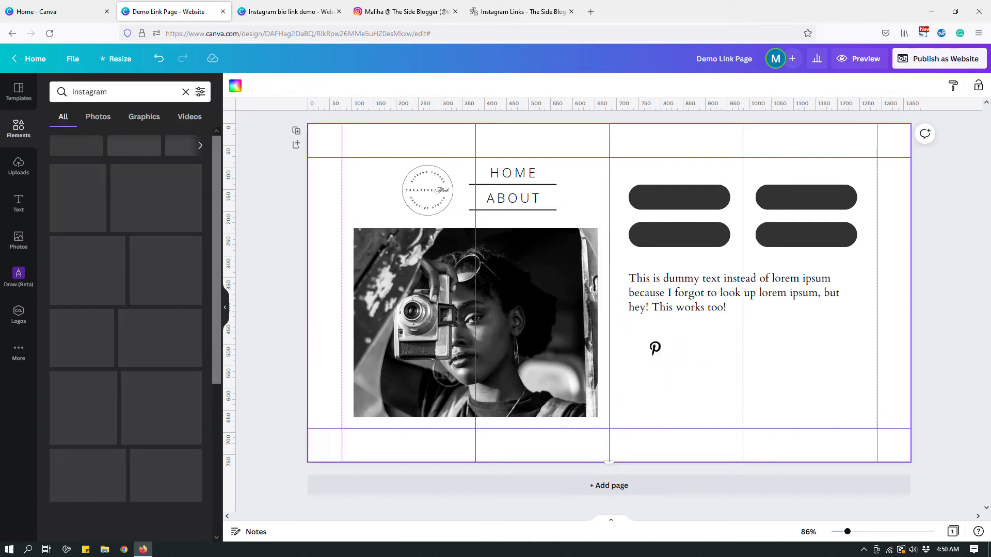
{"action": "scroll", "coordinate": [126, 330], "scroll_direction": "down", "scroll_amount": 2}
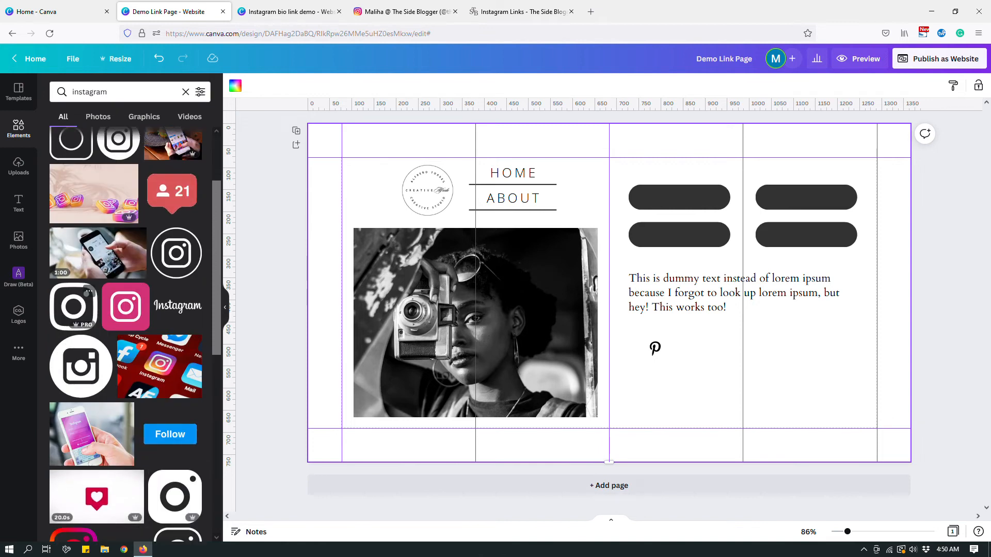
{"action": "left_click", "coordinate": [73, 306]}
Step: Shrink the Instagram icon to match the Pinterest icon and place it just to its right, centred under the left-hand pill buttons
{"action": "left_click_drag", "start_coordinate": [565, 238], "coordinate": [694, 355]}
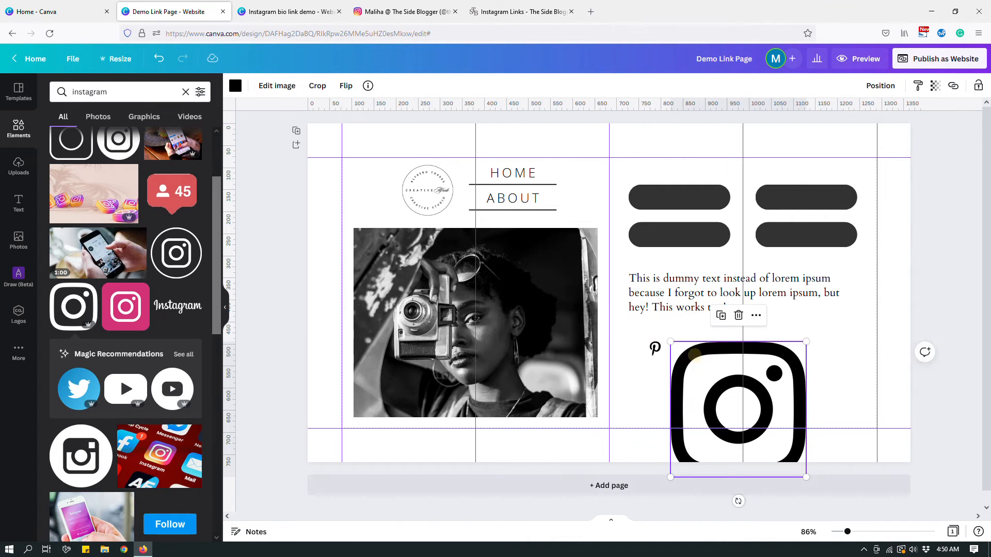
{"action": "left_click_drag", "start_coordinate": [807, 477], "coordinate": [699, 344]}
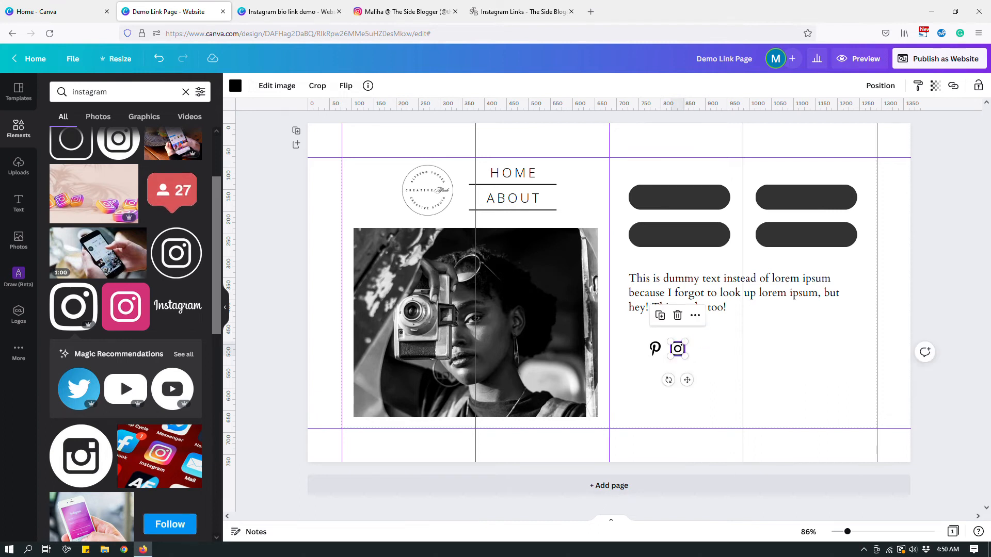
{"action": "left_click_drag", "start_coordinate": [680, 347], "coordinate": [682, 347]}
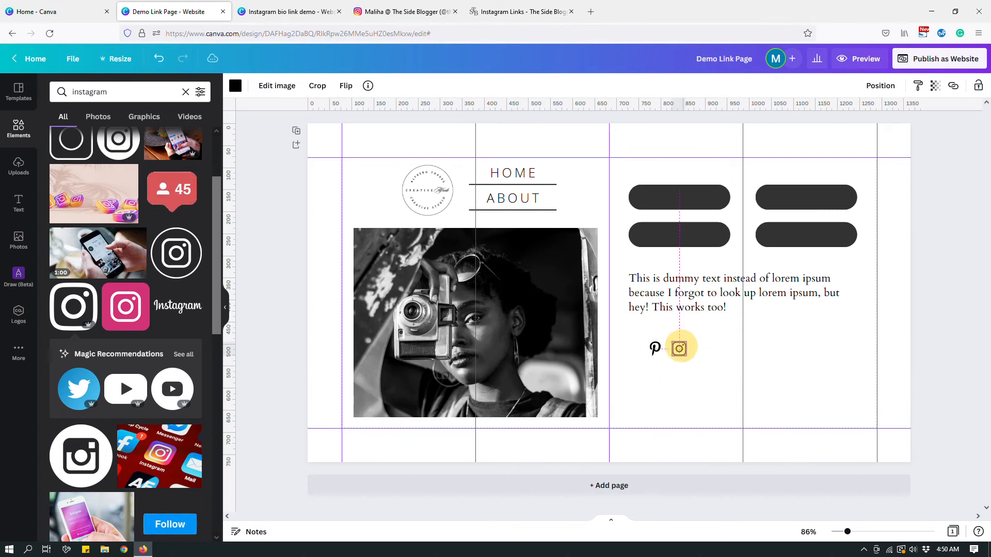
{"action": "left_click_drag", "start_coordinate": [681, 347], "coordinate": [679, 347]}
{"action": "left_click", "coordinate": [723, 375]}
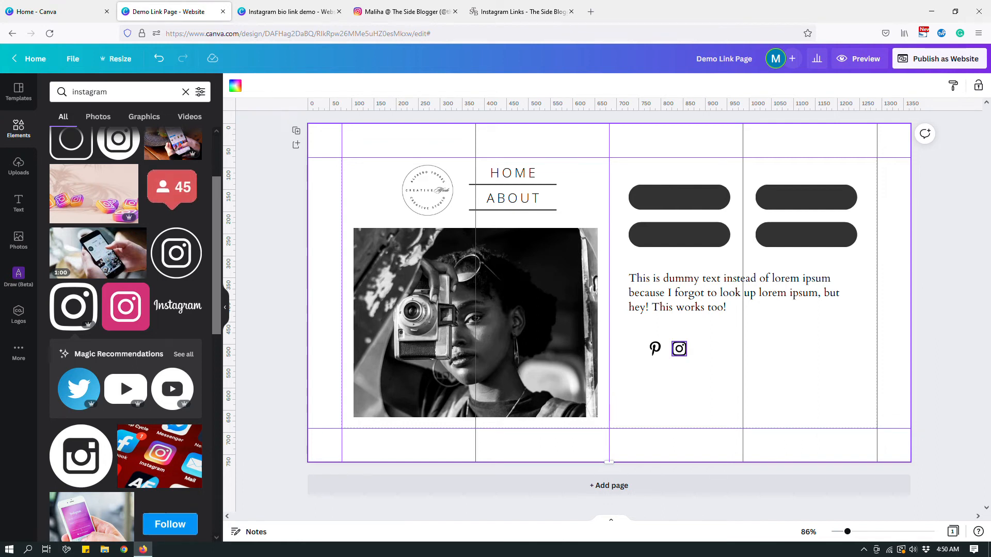
{"action": "left_click", "coordinate": [679, 349]}
{"action": "mouse_move", "coordinate": [685, 355]}
{"action": "left_mouse_down"}
{"action": "mouse_move", "coordinate": [666, 360]}
{"action": "mouse_move", "coordinate": [671, 352]}
{"action": "left_mouse_up"}
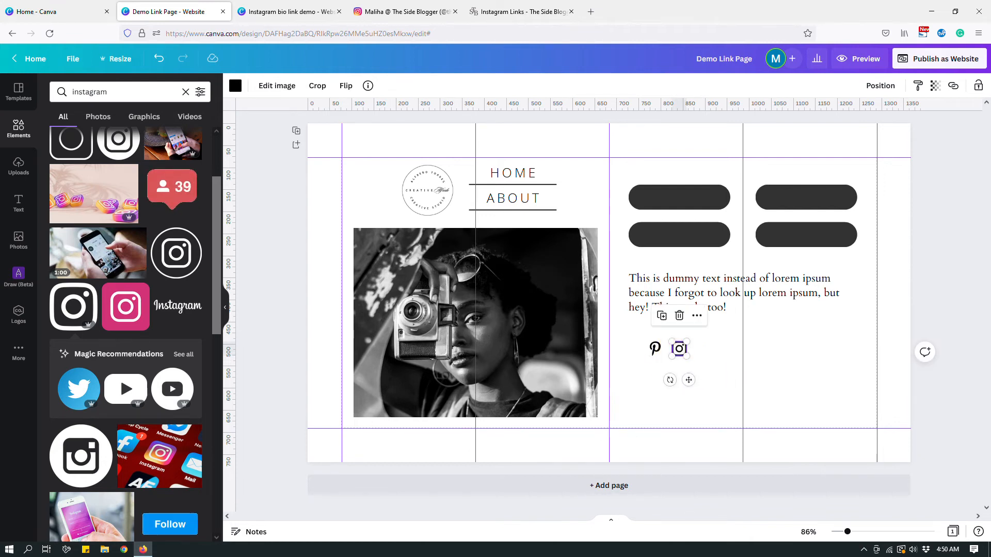
{"action": "left_click", "coordinate": [712, 343]}
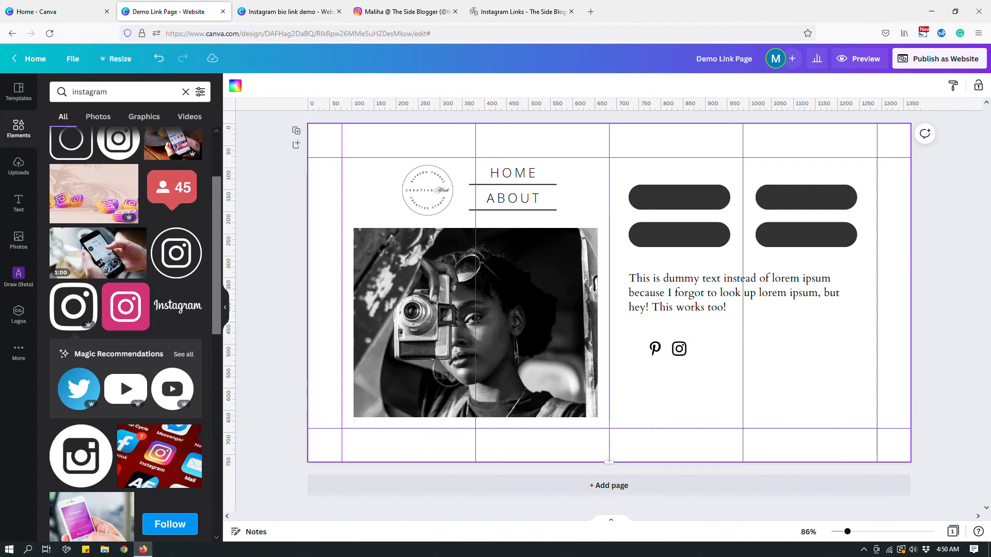
Step: Search the elements for "tiktok" and add the plain single-colour musical-note logo without a background
{"action": "double_click", "coordinate": [98, 92]}
{"action": "type", "text": "tio"}
{"action": "key", "text": "BackSpace"}
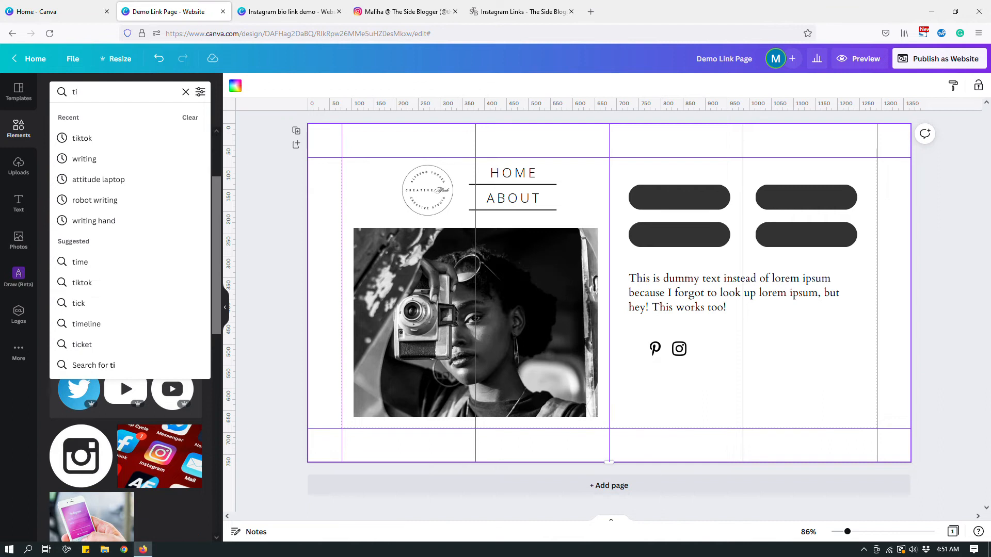
{"action": "type", "text": "cto"}
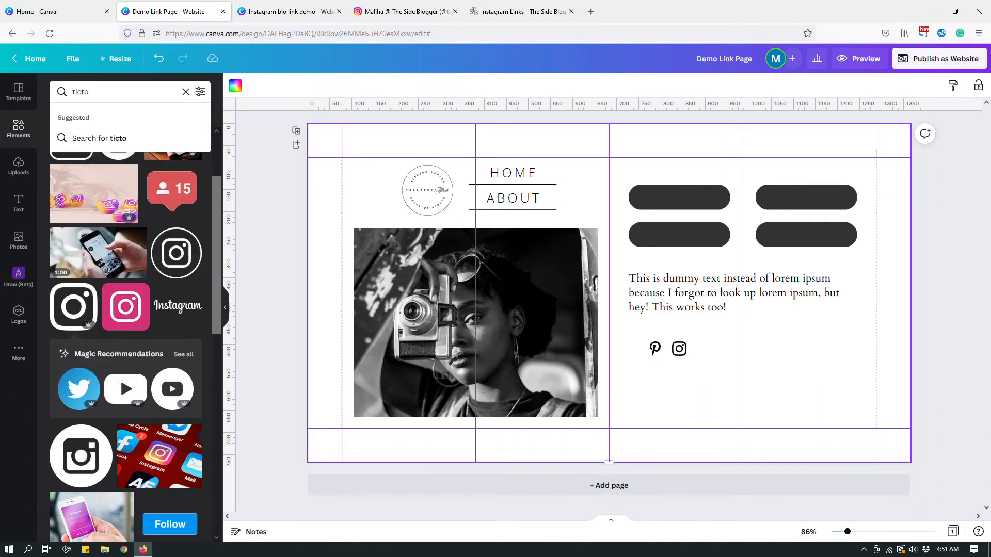
{"action": "key", "text": "BackSpace"}
{"action": "key", "text": "BackSpace"}
{"action": "key", "text": "BackSpace"}
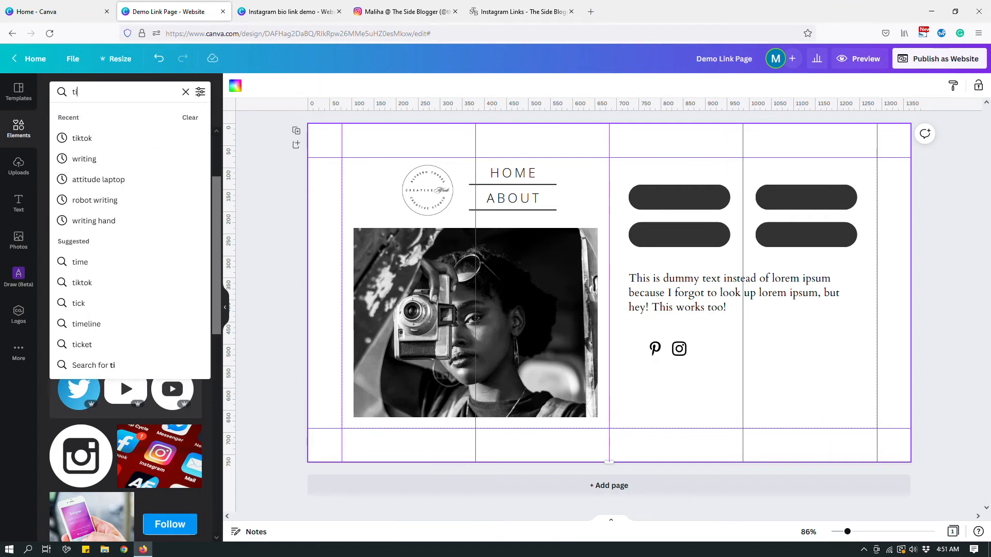
{"action": "type", "text": "k"}
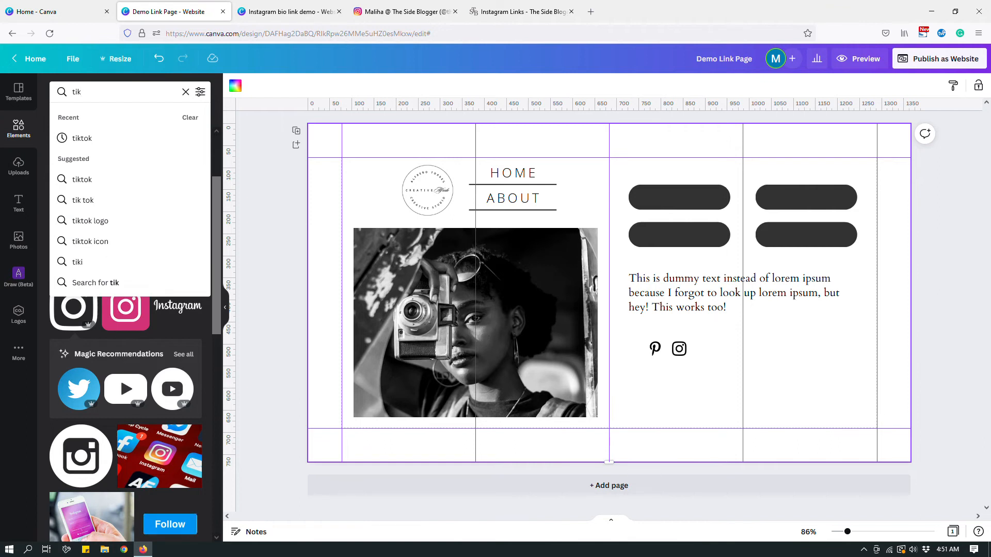
{"action": "type", "text": "tok"}
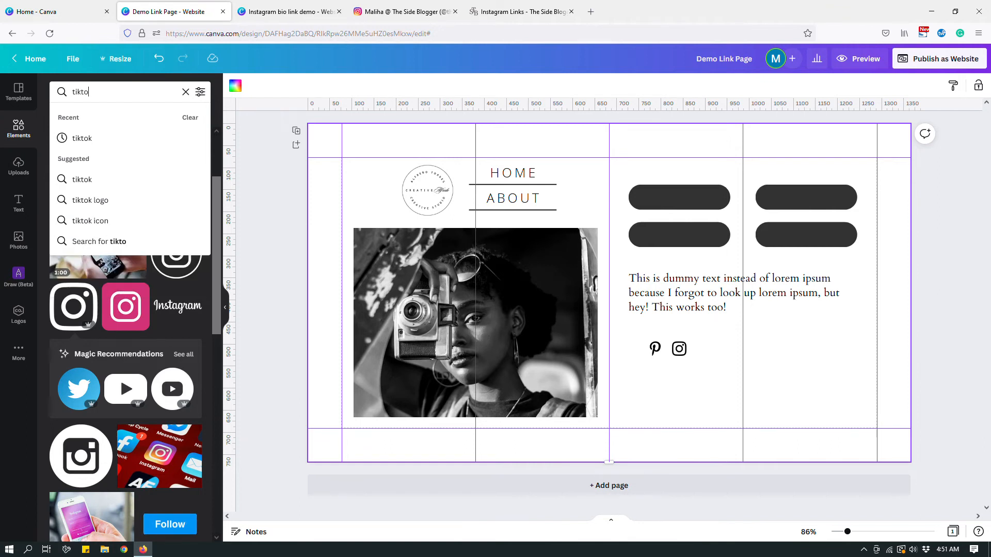
{"action": "key", "text": "Return"}
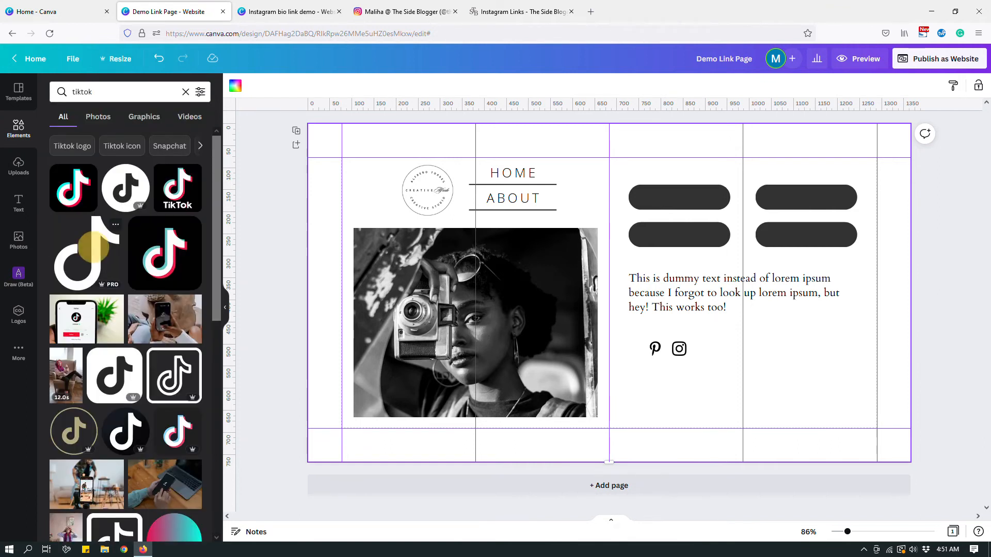
{"action": "left_click", "coordinate": [85, 252]}
Step: Shrink the TikTok logo to match the other social icons and place it level with them, right of the Instagram icon
{"action": "left_click_drag", "start_coordinate": [614, 311], "coordinate": [747, 368]}
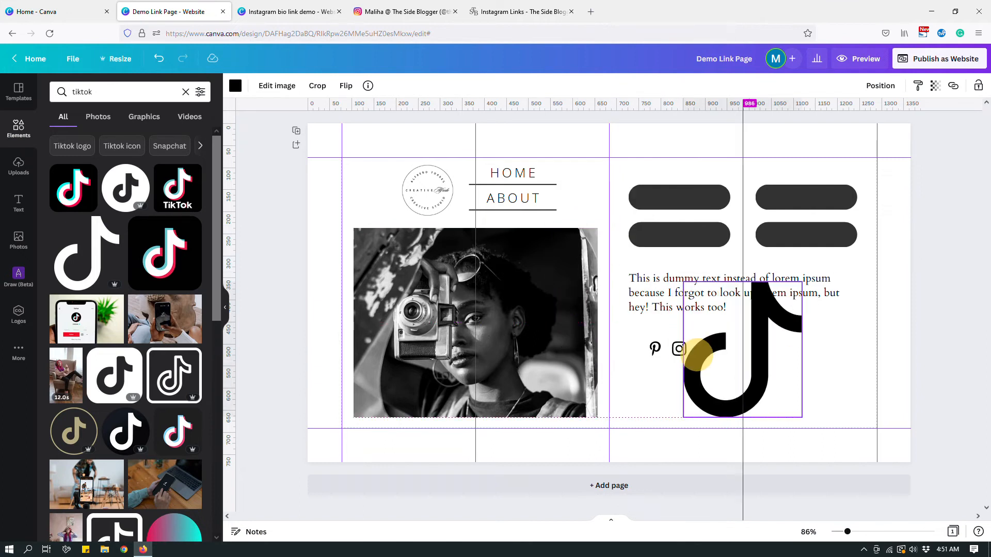
{"action": "left_click_drag", "start_coordinate": [681, 282], "coordinate": [719, 350]}
{"action": "left_click_drag", "start_coordinate": [803, 418], "coordinate": [703, 350]}
{"action": "left_click", "coordinate": [798, 383]}
{"action": "key", "text": "ctrl+z"}
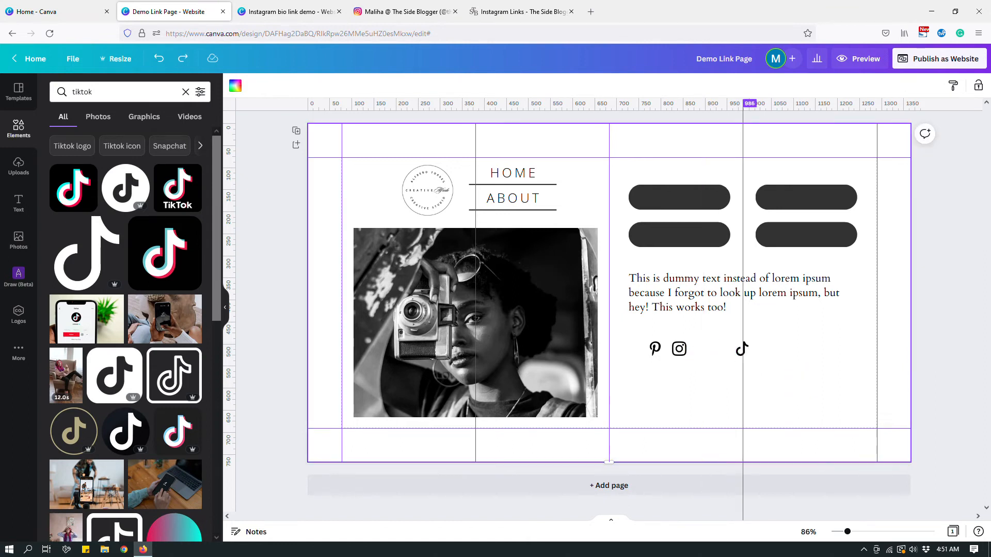
{"action": "left_click_drag", "start_coordinate": [742, 349], "coordinate": [716, 348]}
{"action": "left_click", "coordinate": [773, 368]}
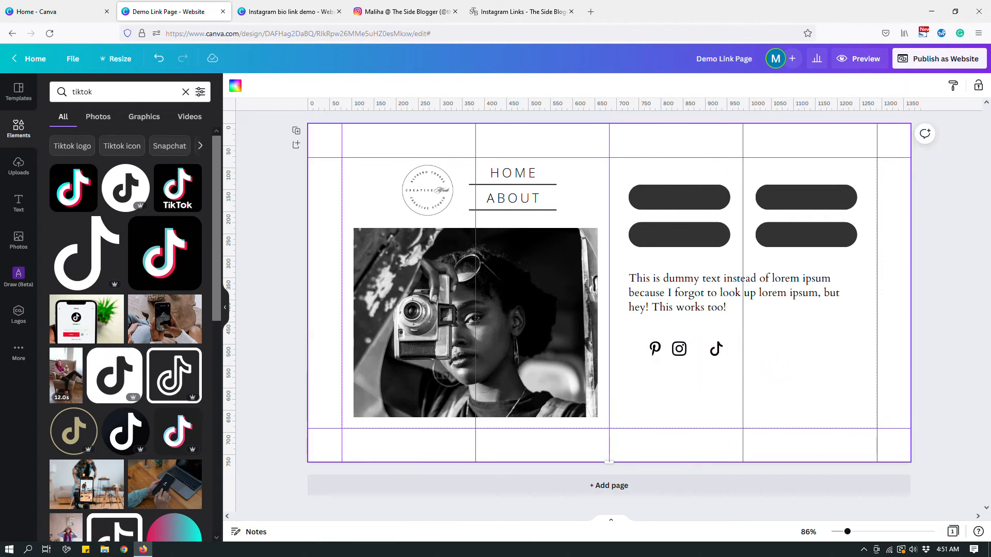
Step: Add the thick outlined play-button icon from a "youtube" elements search, shrunk to icon size and placed right of the TikTok icon
{"action": "double_click", "coordinate": [111, 94]}
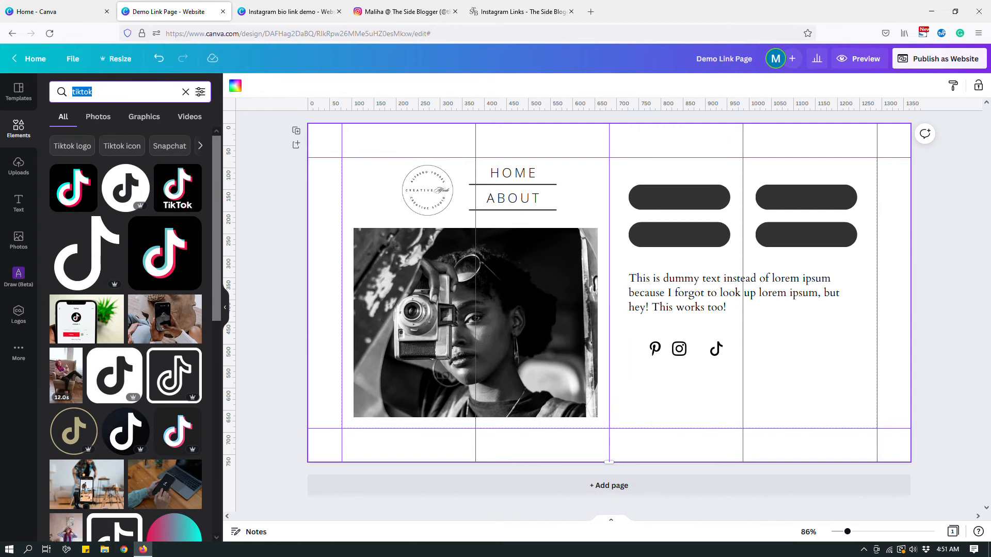
{"action": "type", "text": "youtube"}
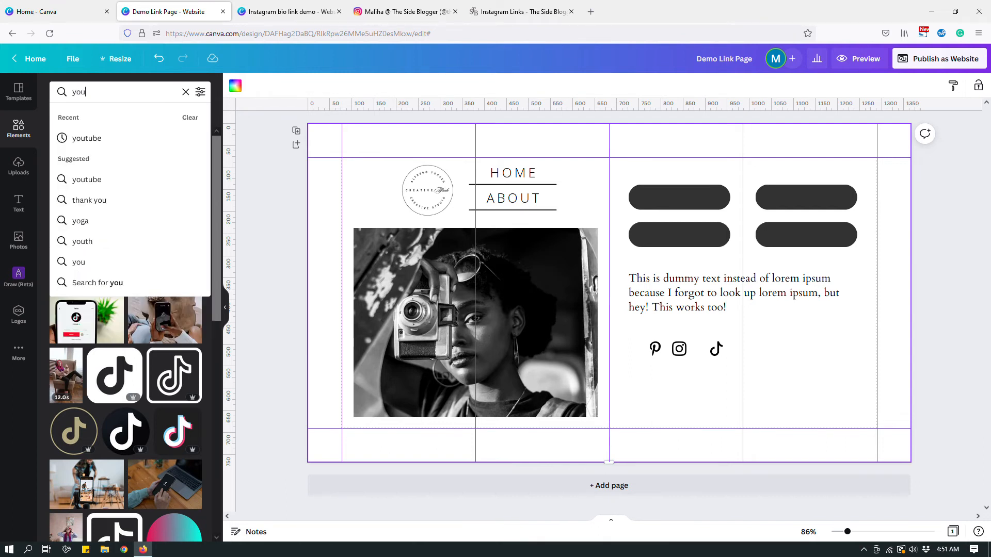
{"action": "key", "text": "Return"}
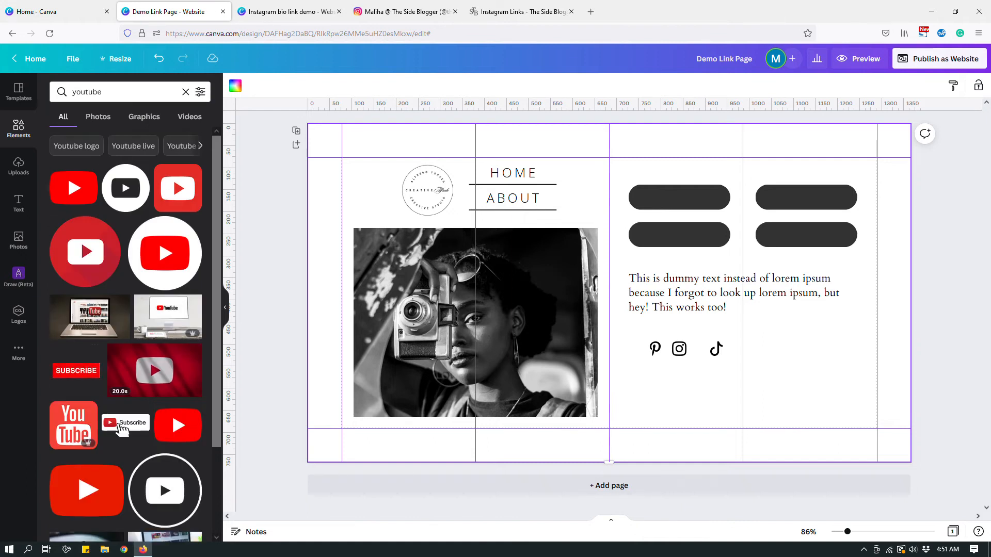
{"action": "scroll", "coordinate": [123, 428], "scroll_direction": "down", "scroll_amount": 7}
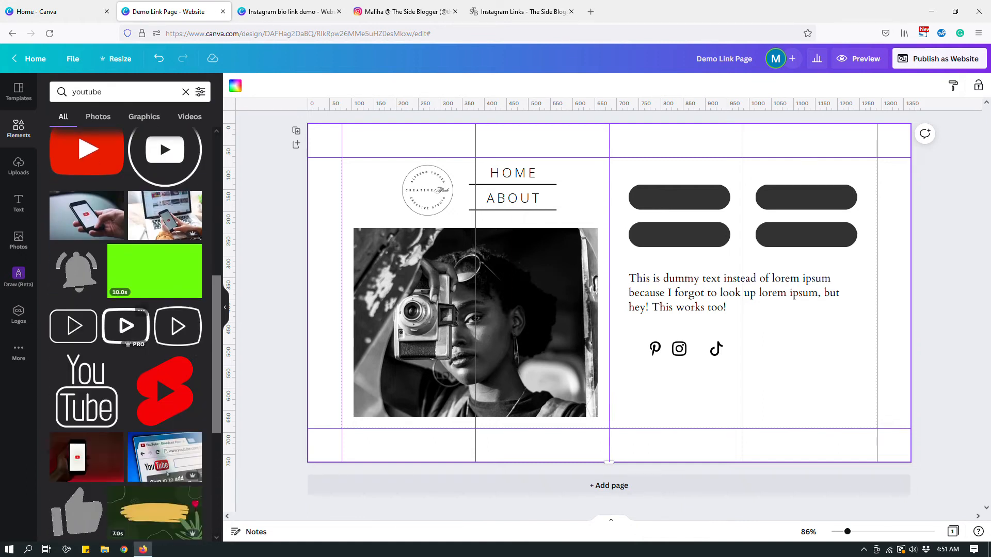
{"action": "left_click", "coordinate": [125, 325]}
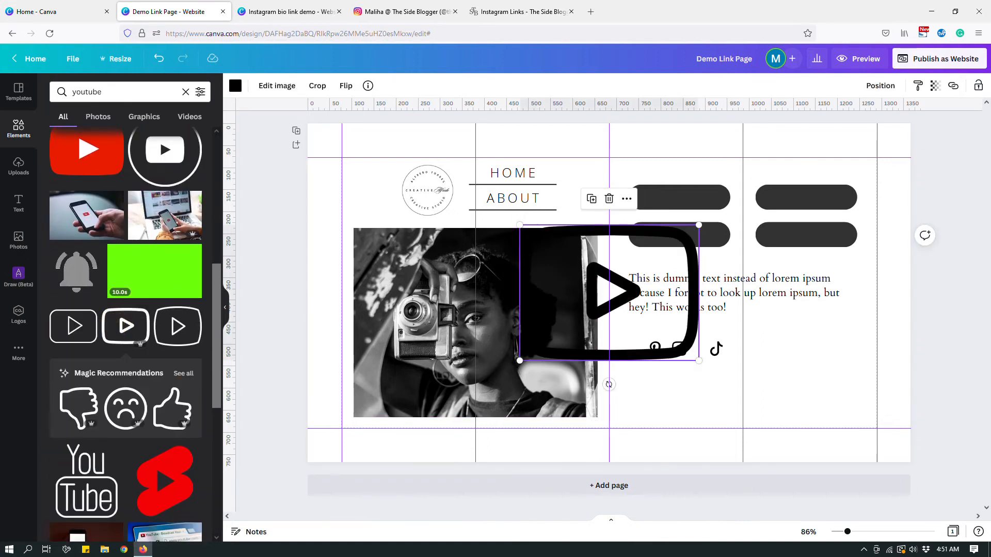
{"action": "left_click_drag", "start_coordinate": [541, 246], "coordinate": [689, 359]}
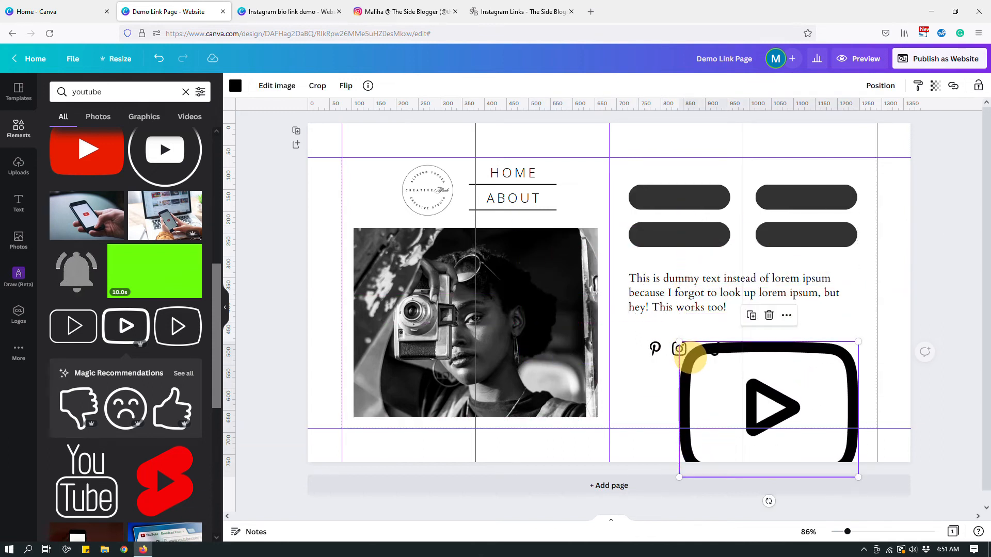
{"action": "left_click_drag", "start_coordinate": [858, 478], "coordinate": [768, 349]}
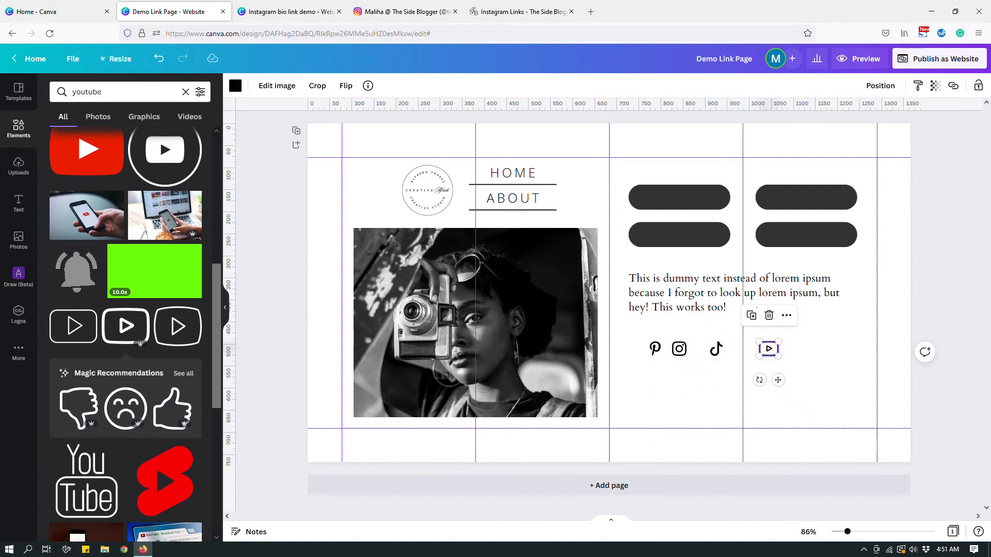
Step: Move the row of four social icons together further down below the paragraph, leaving more space above them
{"action": "left_click", "coordinate": [798, 380]}
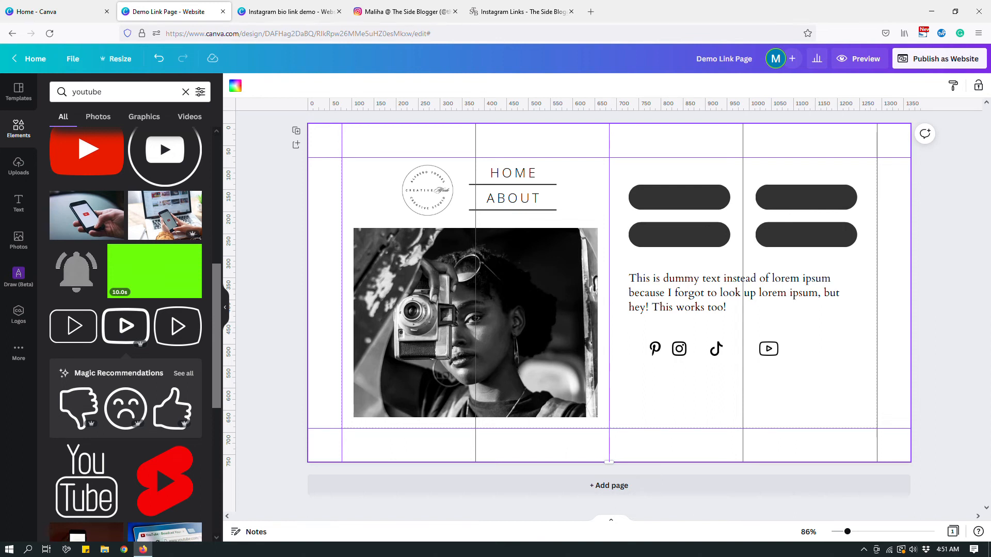
{"action": "left_click_drag", "start_coordinate": [796, 369], "coordinate": [681, 376]}
{"action": "left_click", "coordinate": [794, 344]}
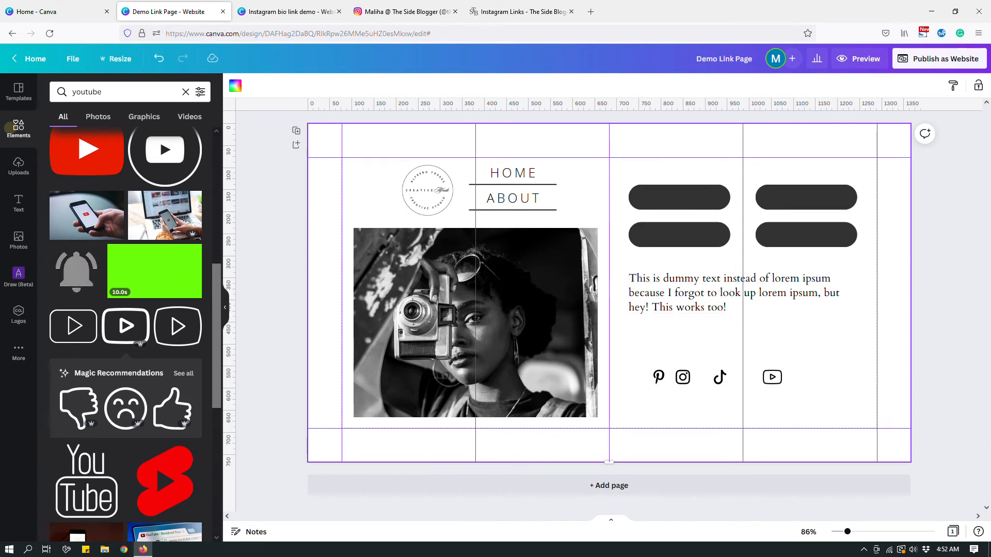
Step: Add a plain line between the pill buttons and the paragraph, extended to span the full width of both button columns
{"action": "left_click", "coordinate": [18, 128]}
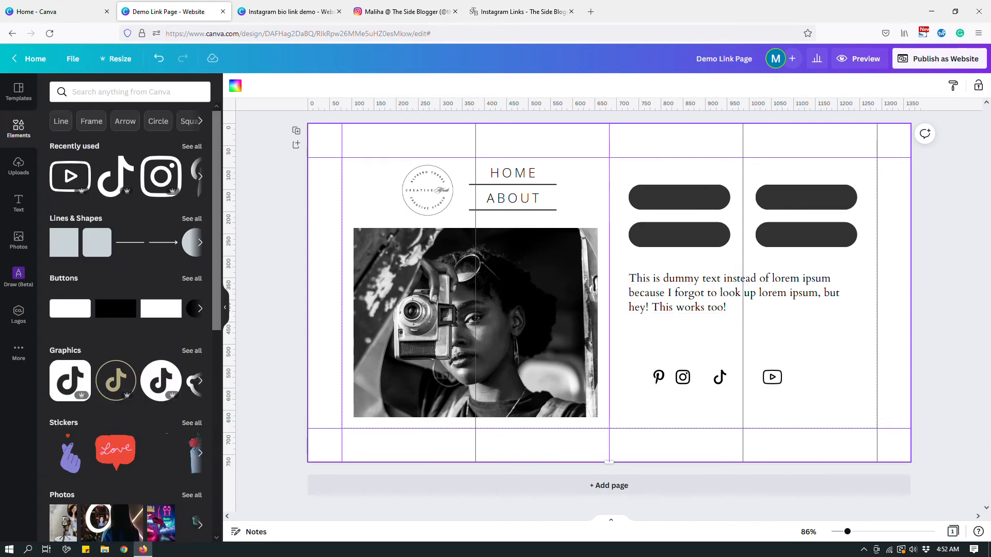
{"action": "left_click", "coordinate": [130, 242]}
{"action": "left_click_drag", "start_coordinate": [614, 281], "coordinate": [742, 259]}
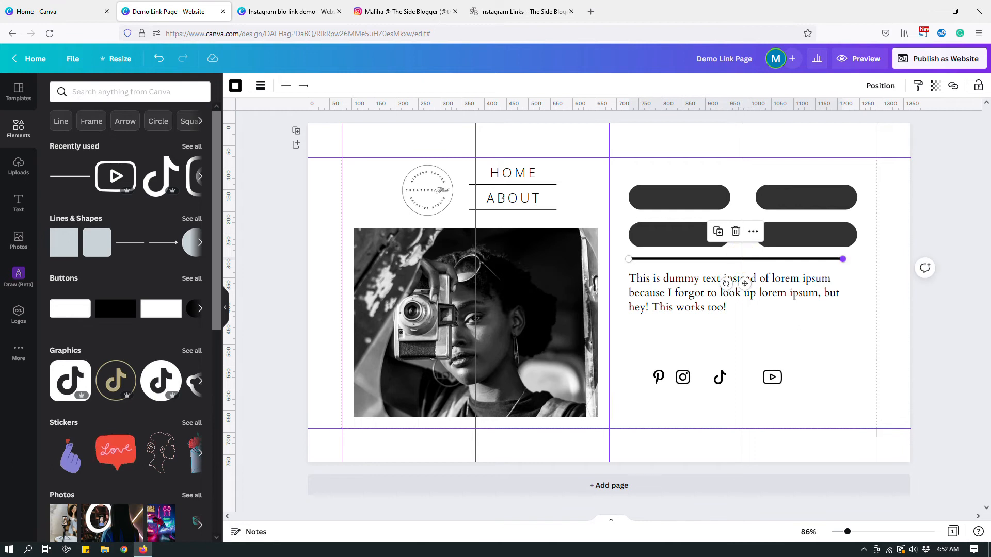
{"action": "left_click_drag", "start_coordinate": [842, 259], "coordinate": [857, 259]}
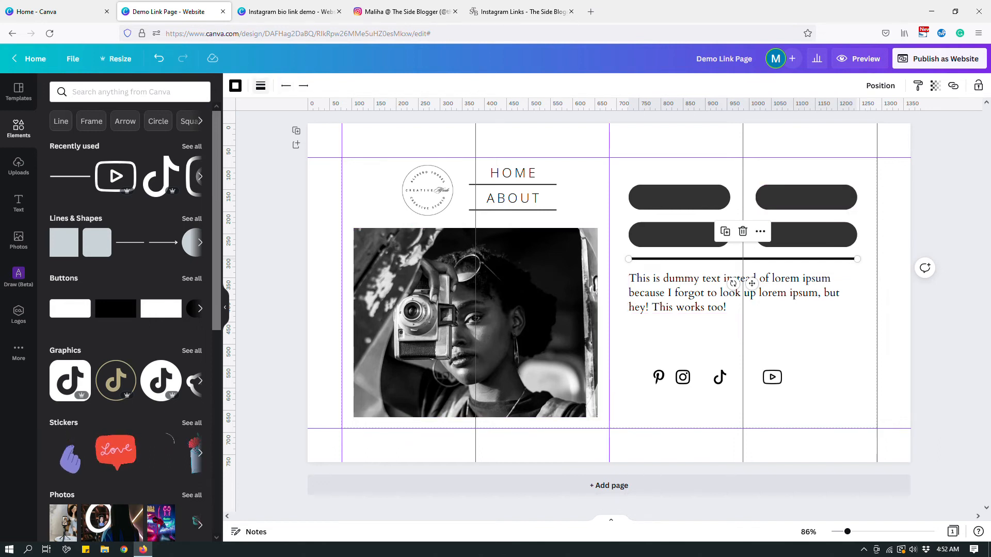
Step: Set the line weight of the divider above the paragraph to 2
{"action": "left_click", "coordinate": [261, 85]}
{"action": "left_click", "coordinate": [395, 165]}
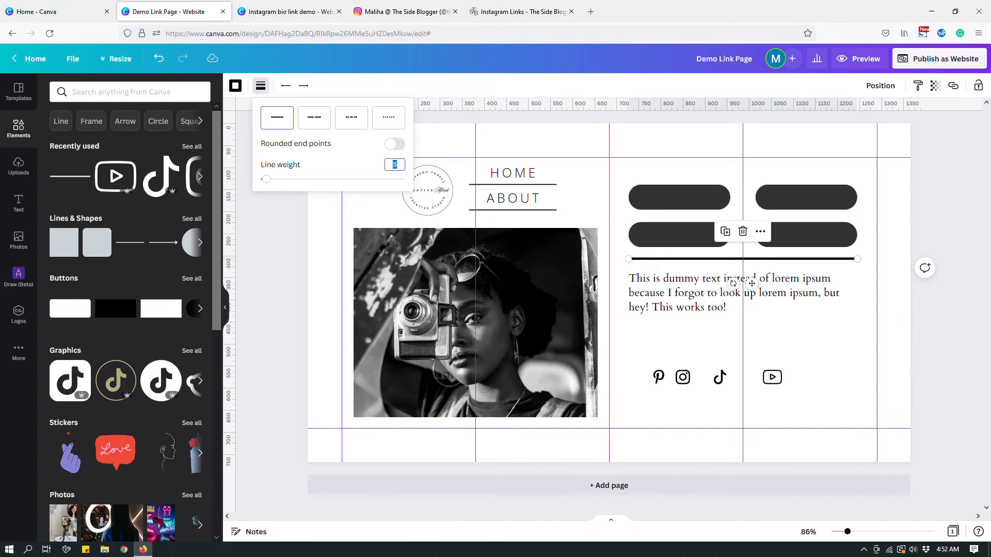
{"action": "type", "text": "2"}
{"action": "key", "text": "Return"}
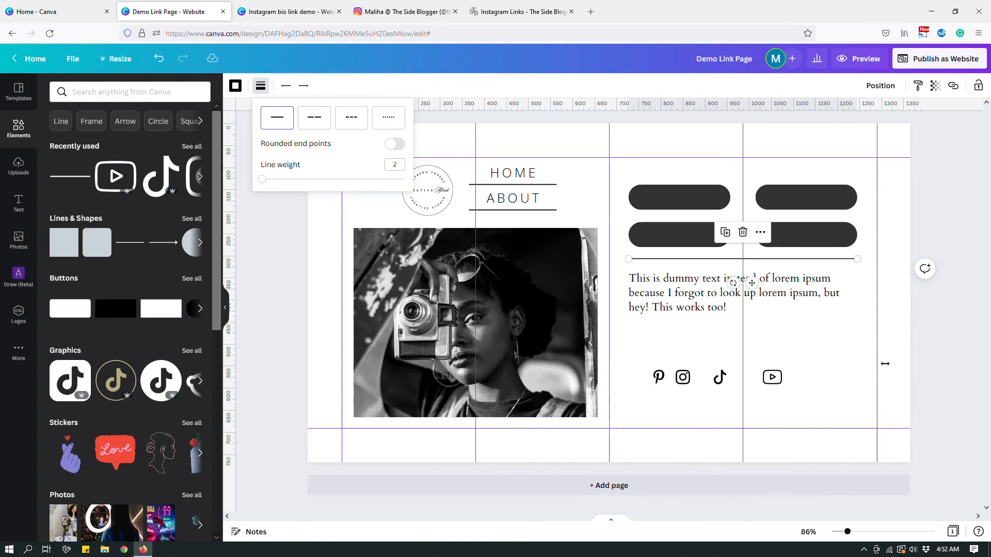
{"action": "left_click", "coordinate": [833, 353]}
Step: Nudge the divider line slightly down so it sits about midway between the pill buttons and the paragraph
{"action": "left_click", "coordinate": [780, 258]}
{"action": "key", "text": "Down"}
{"action": "key", "text": "Down"}
{"action": "key", "text": "Down"}
{"action": "key", "text": "Down"}
{"action": "key", "text": "Down"}
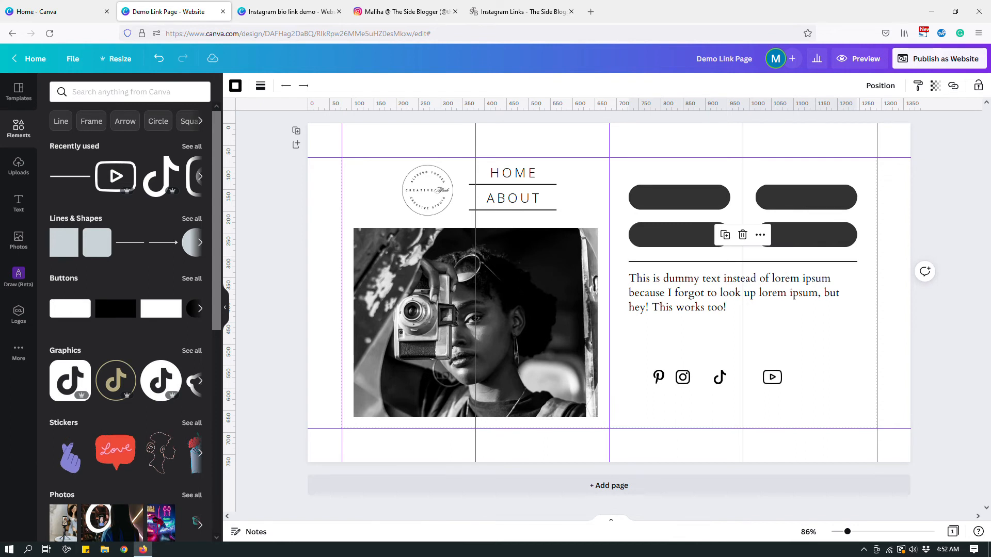
{"action": "key", "text": "Up"}
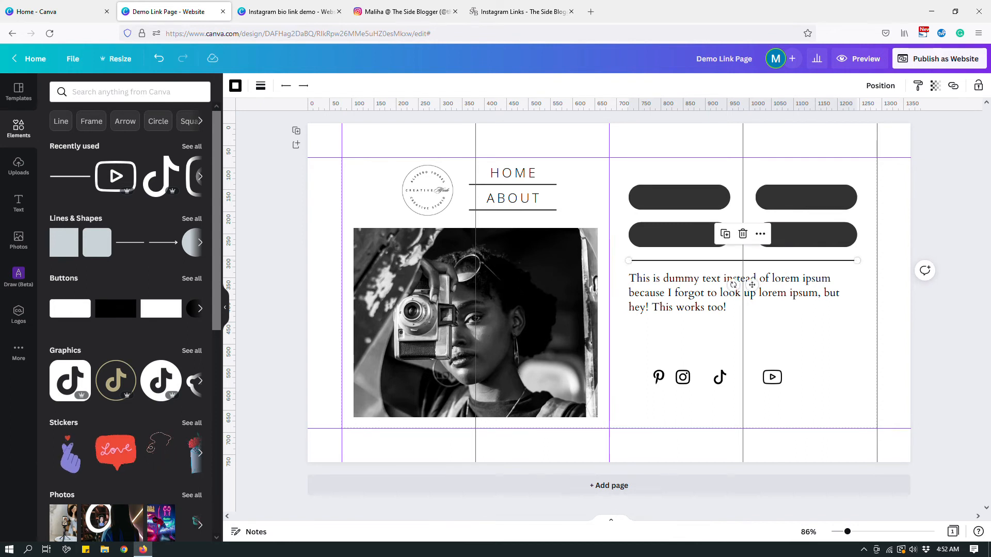
Step: Duplicate the divider line and place the copy just below the paragraph, aligned with the original
{"action": "left_click", "coordinate": [725, 234]}
{"action": "left_click_drag", "start_coordinate": [726, 281], "coordinate": [733, 326]}
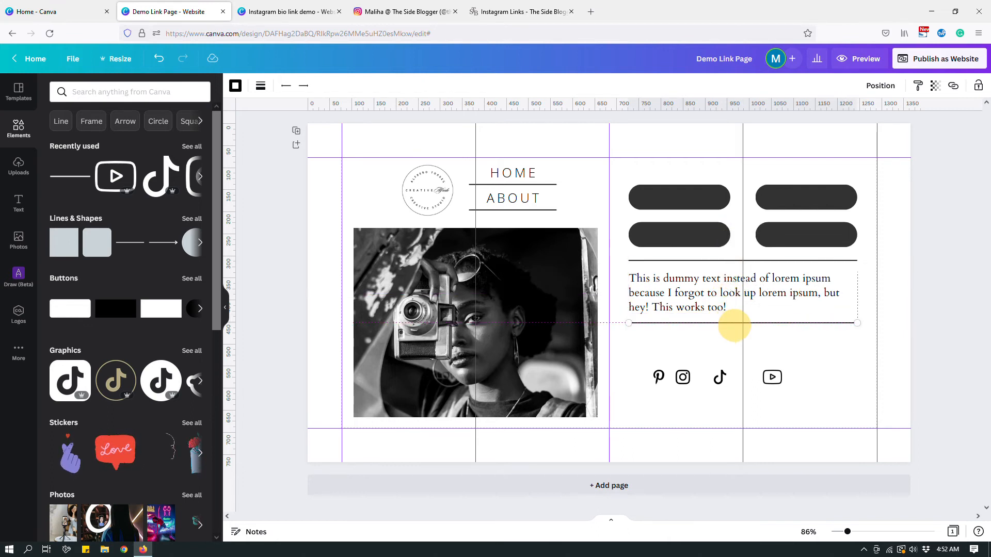
{"action": "left_click", "coordinate": [785, 347]}
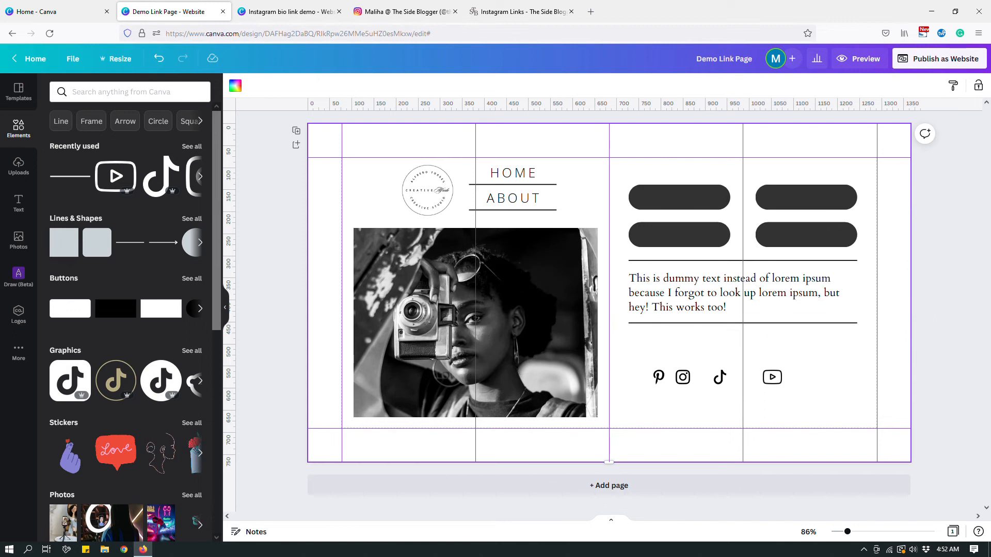
Step: Move the paragraph and both divider lines together slightly down, away from the pill buttons
{"action": "left_click_drag", "start_coordinate": [863, 343], "coordinate": [630, 258]}
{"action": "left_click_drag", "start_coordinate": [739, 292], "coordinate": [739, 299]}
{"action": "left_click", "coordinate": [814, 361]}
Step: Move the YouTube icon a little closer to the TikTok icon and tidy up the four social icons with even spacing
{"action": "left_click_drag", "start_coordinate": [796, 392], "coordinate": [645, 364]}
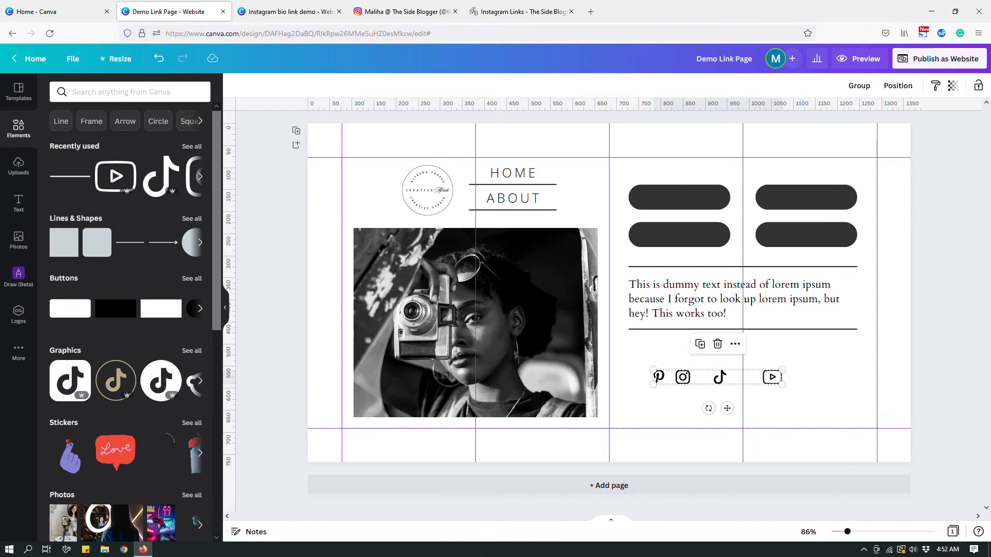
{"action": "left_click", "coordinate": [824, 365]}
{"action": "left_click_drag", "start_coordinate": [771, 377], "coordinate": [792, 392]}
{"action": "left_click", "coordinate": [799, 388]}
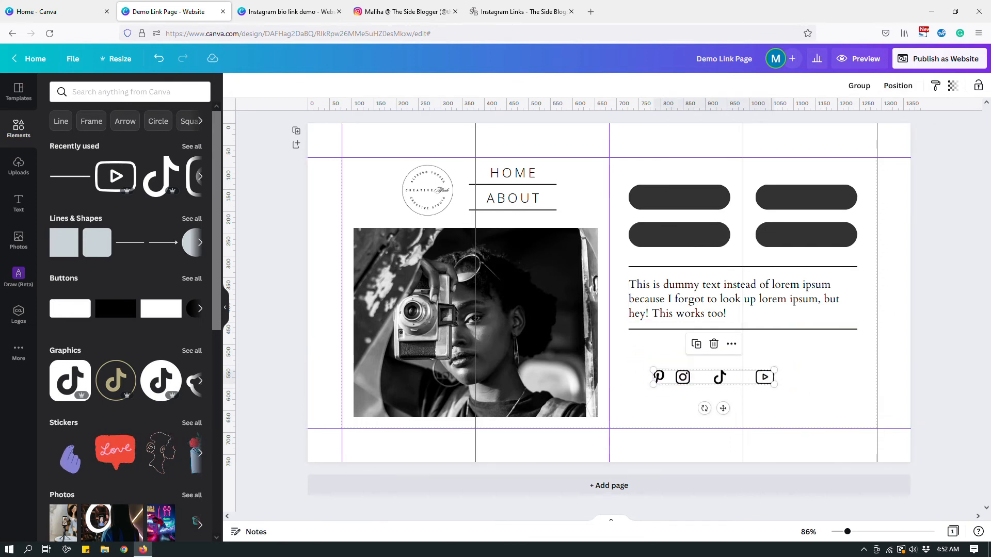
{"action": "left_click", "coordinate": [898, 85]}
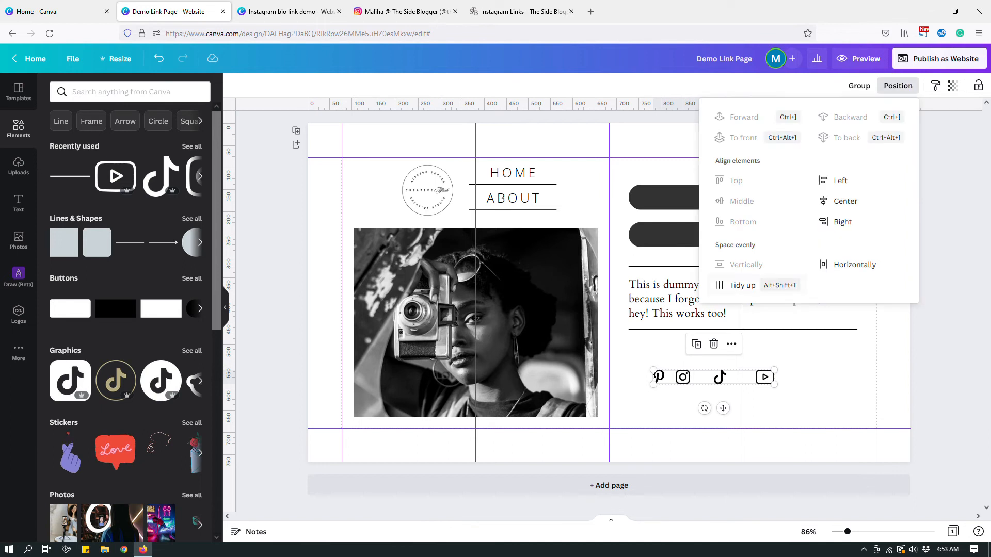
{"action": "left_click", "coordinate": [741, 285]}
{"action": "left_click", "coordinate": [811, 376]}
Step: Move the social icon row up and centre it just beneath the lower divider line
{"action": "left_click_drag", "start_coordinate": [799, 399], "coordinate": [645, 362]}
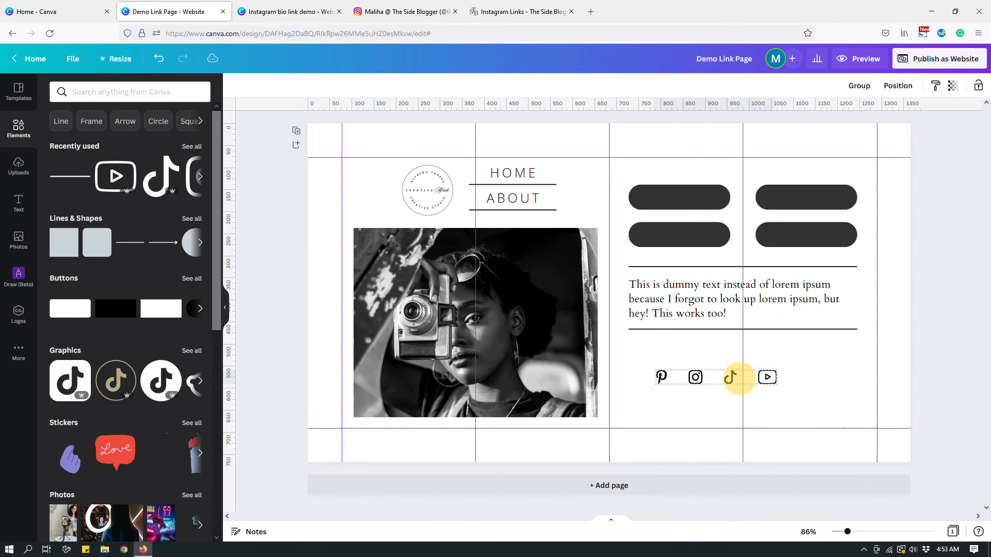
{"action": "left_click_drag", "start_coordinate": [728, 377], "coordinate": [756, 357]}
{"action": "left_click", "coordinate": [800, 394]}
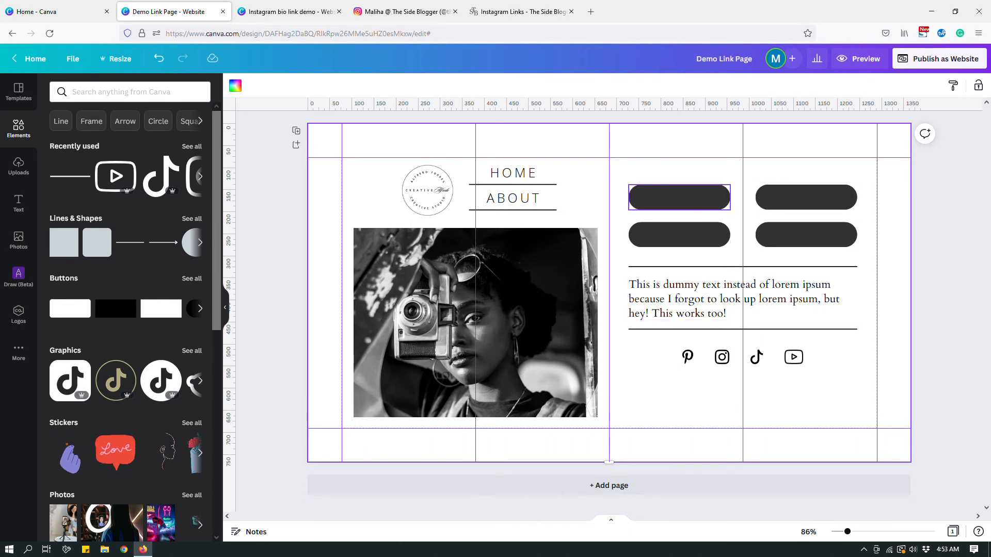
Step: Duplicate the top-left pill button, widen the copy, and centre it beneath the social icons
{"action": "left_click", "coordinate": [702, 197]}
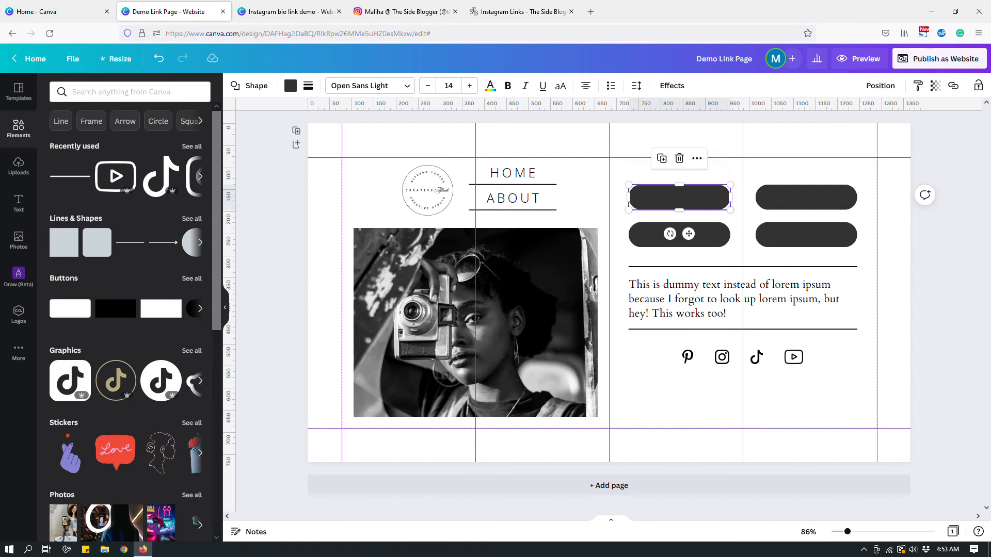
{"action": "left_click", "coordinate": [661, 159]}
{"action": "left_click_drag", "start_coordinate": [686, 203], "coordinate": [741, 398]}
{"action": "left_click_drag", "start_coordinate": [796, 403], "coordinate": [841, 402]}
{"action": "left_click_drag", "start_coordinate": [695, 398], "coordinate": [690, 400]}
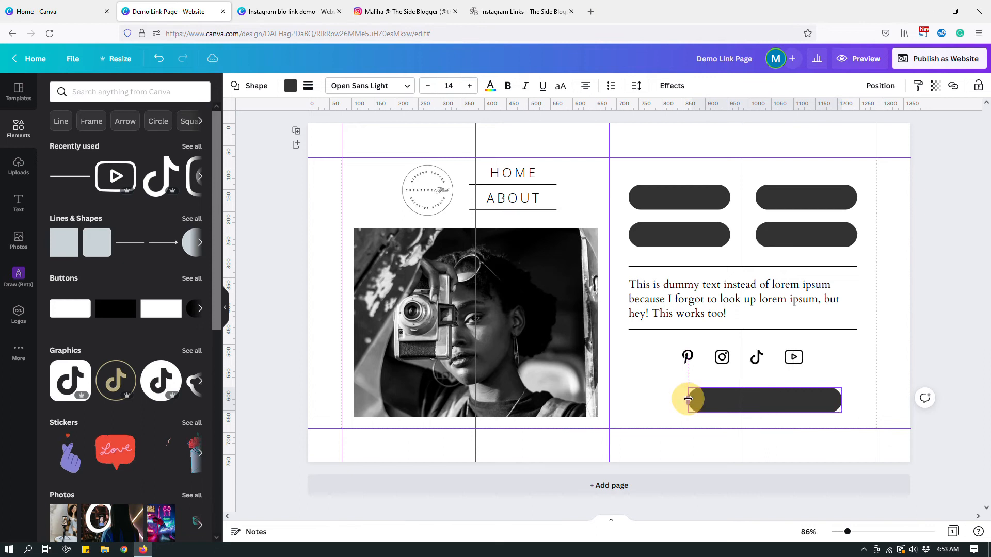
{"action": "left_click_drag", "start_coordinate": [776, 401], "coordinate": [754, 396]}
{"action": "left_click", "coordinate": [847, 378]}
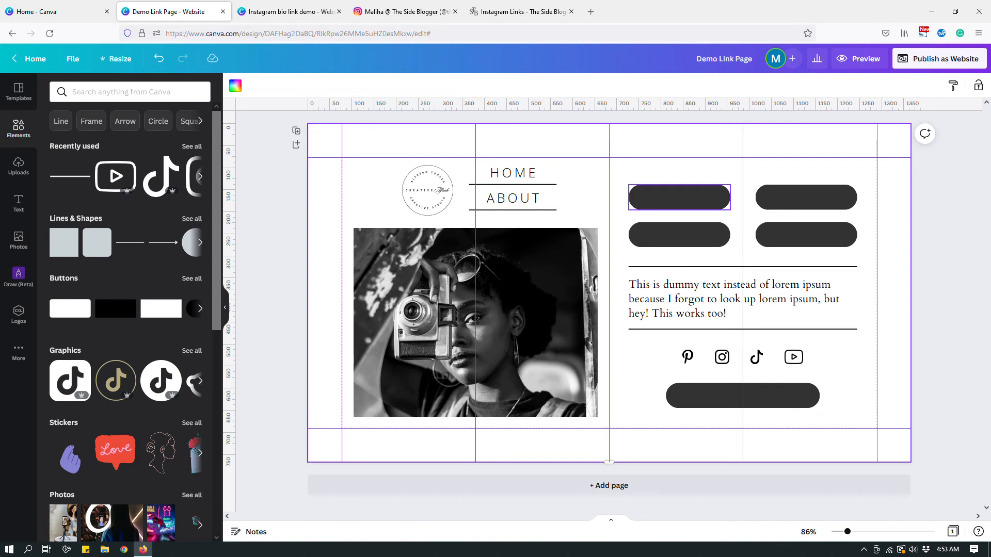
Step: Label the top-left pill button "Blog"
{"action": "left_click", "coordinate": [670, 194]}
{"action": "left_click", "coordinate": [675, 195]}
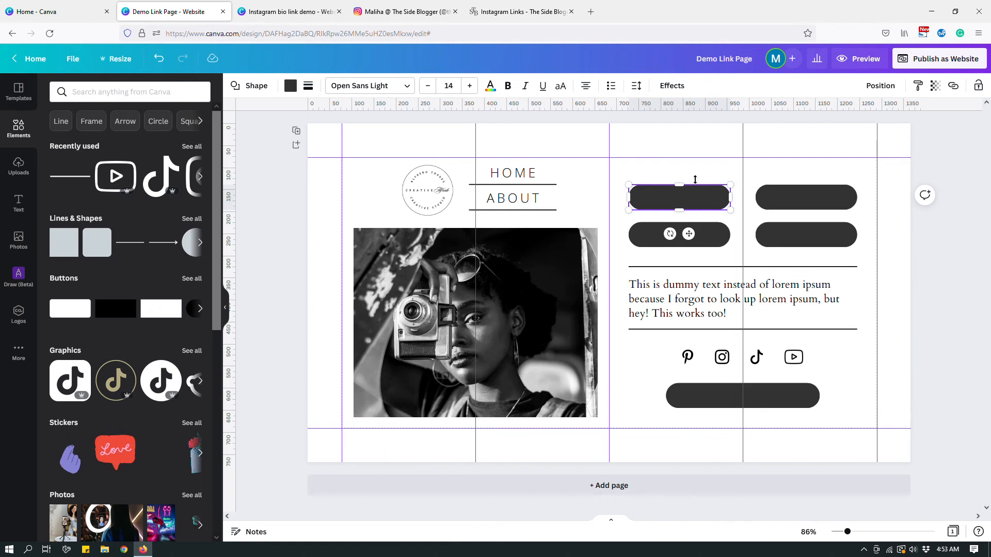
{"action": "left_click", "coordinate": [681, 193]}
{"action": "left_click", "coordinate": [700, 162]}
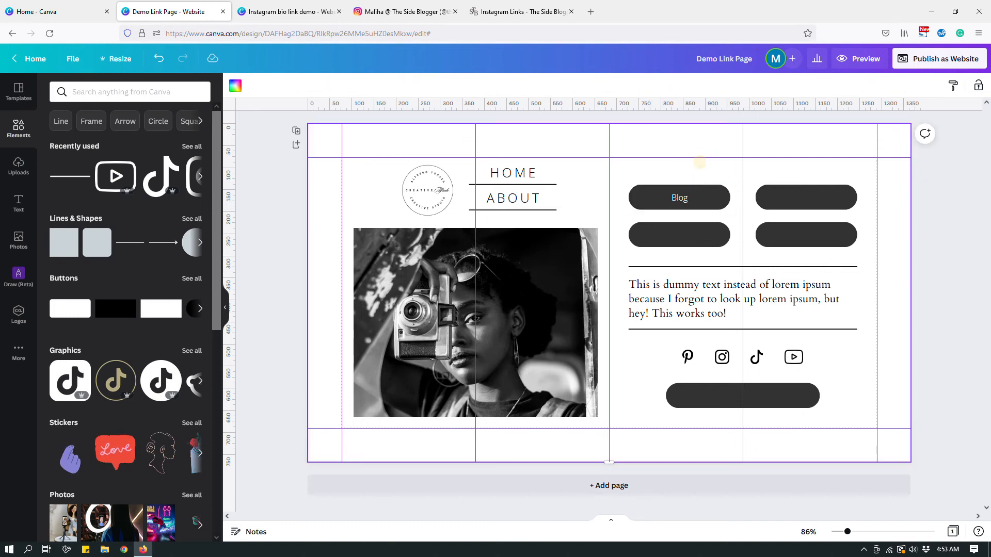
Step: Set the Blog button's text to size 18 and uppercase
{"action": "left_click", "coordinate": [682, 196]}
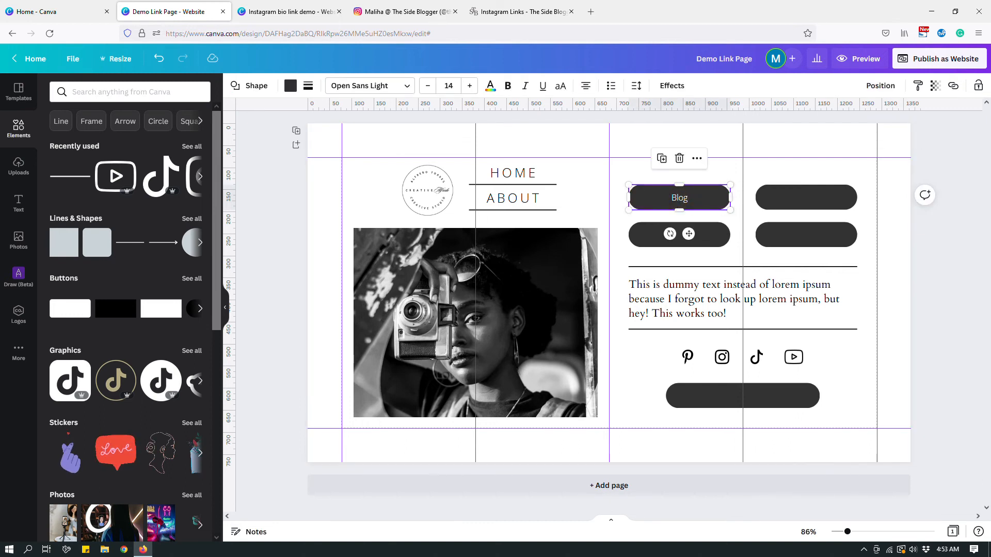
{"action": "left_click", "coordinate": [470, 86]}
{"action": "left_click", "coordinate": [470, 86]}
{"action": "left_click", "coordinate": [469, 85]}
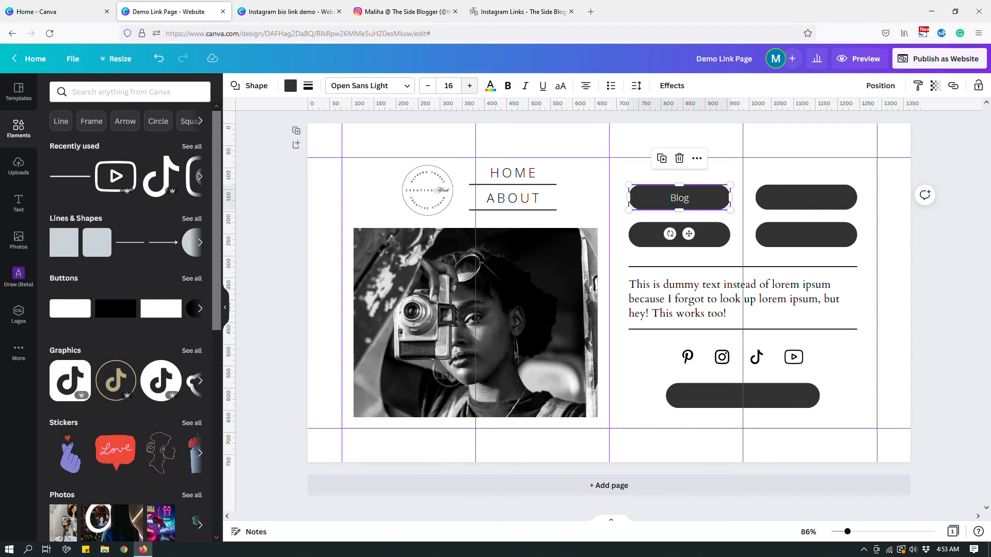
{"action": "left_click", "coordinate": [470, 86]}
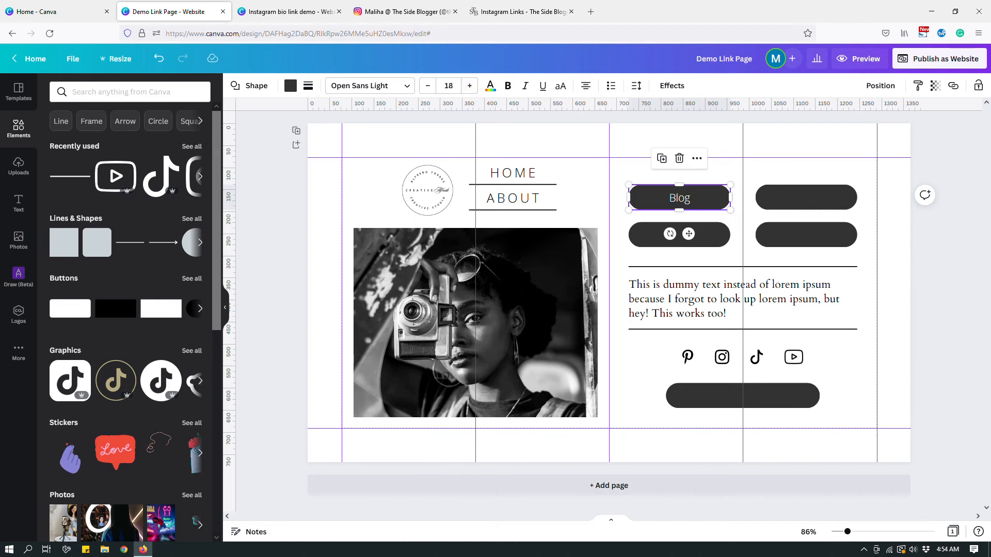
{"action": "left_click", "coordinate": [560, 86]}
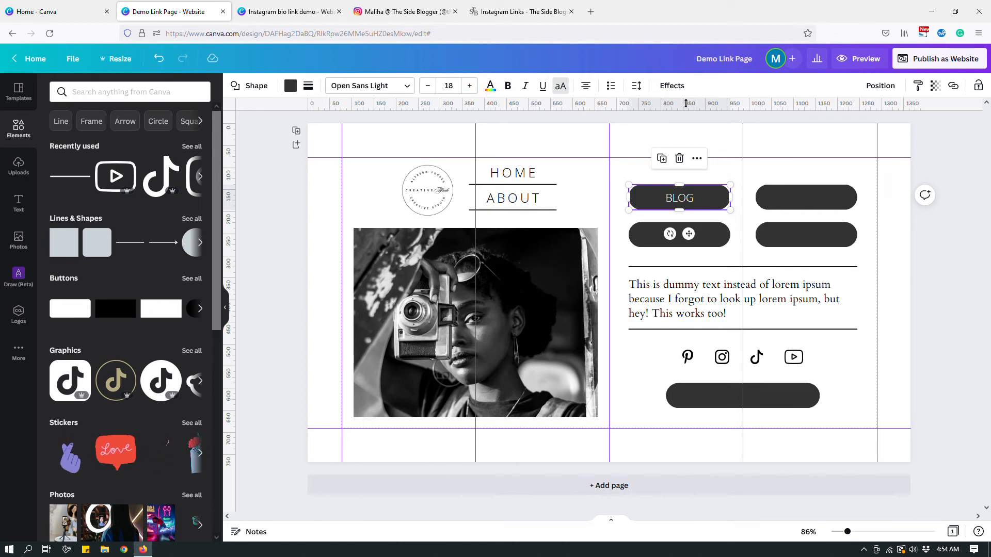
Step: Set the letter spacing of the BLOG button's text to 200
{"action": "left_click", "coordinate": [636, 86]}
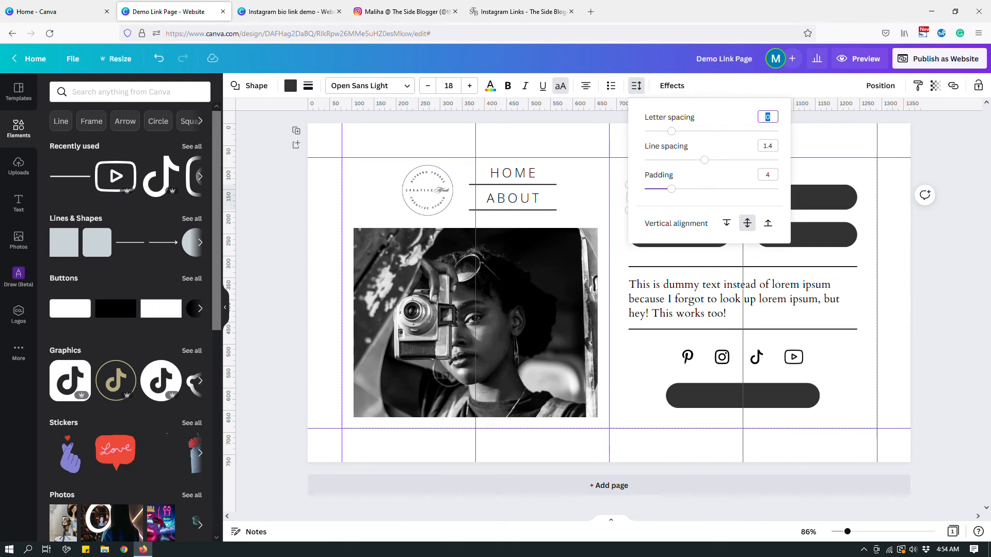
{"action": "type", "text": "200"}
{"action": "key", "text": "Return"}
{"action": "left_click", "coordinate": [840, 149]}
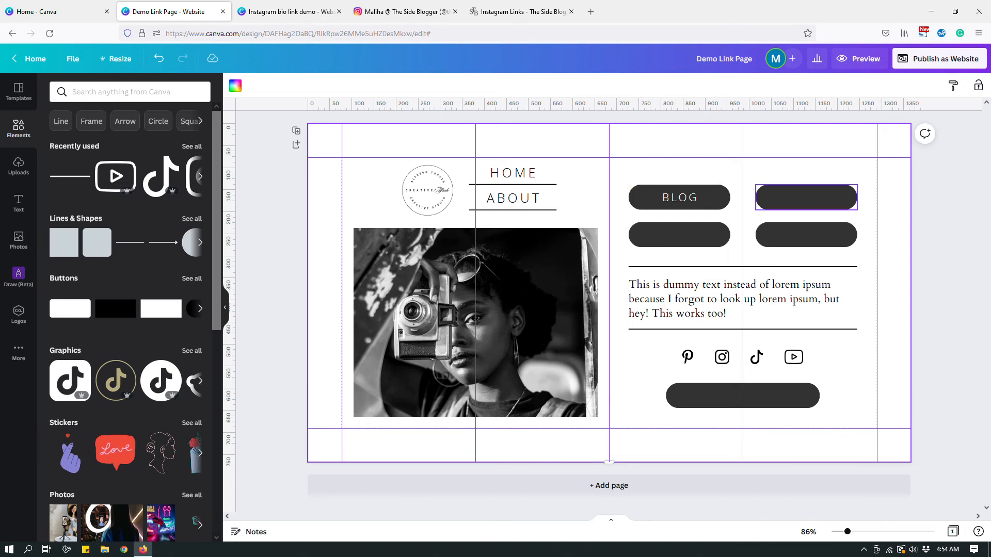
Step: Label the top-right pill button "Freebies"
{"action": "left_click", "coordinate": [806, 196]}
{"action": "left_click", "coordinate": [806, 196]}
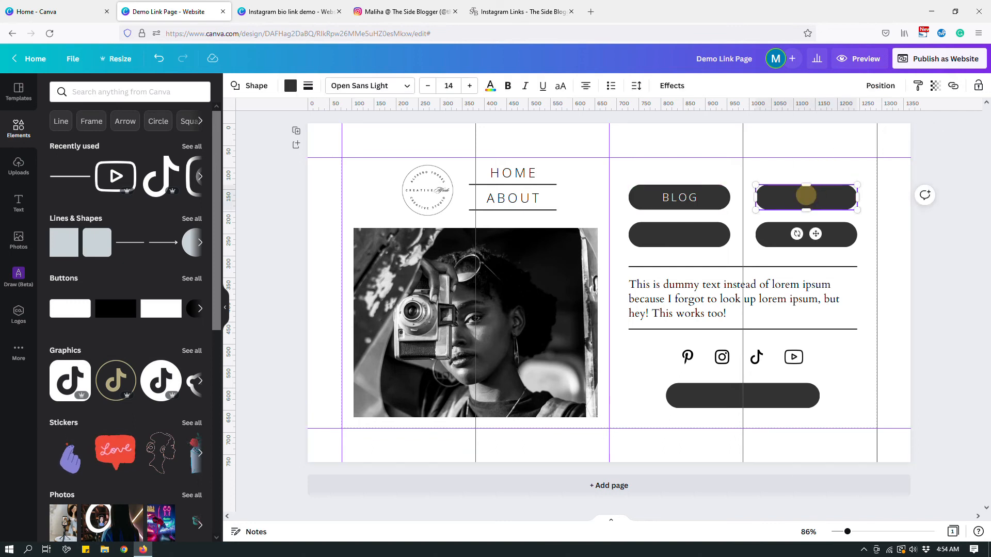
{"action": "type", "text": "Freebies"}
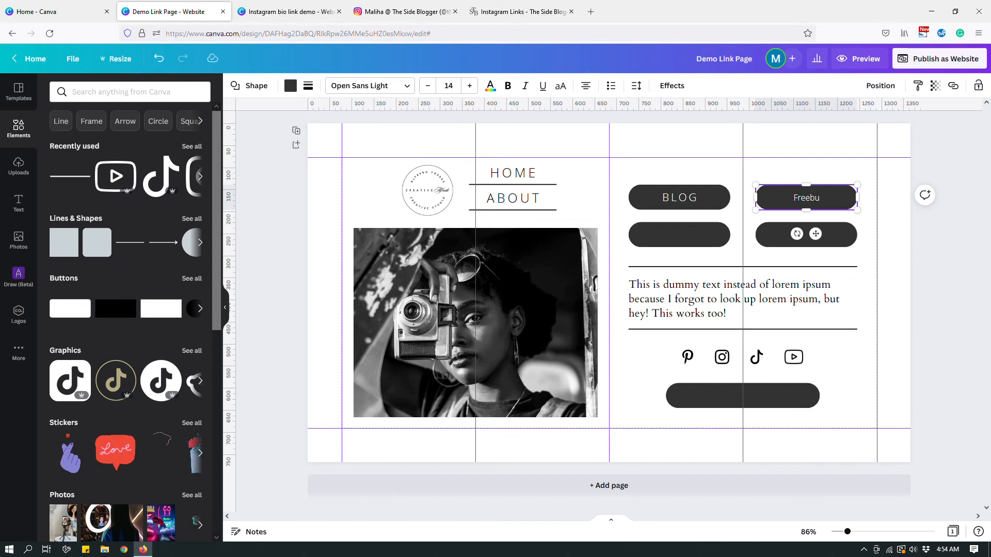
{"action": "left_click", "coordinate": [812, 172]}
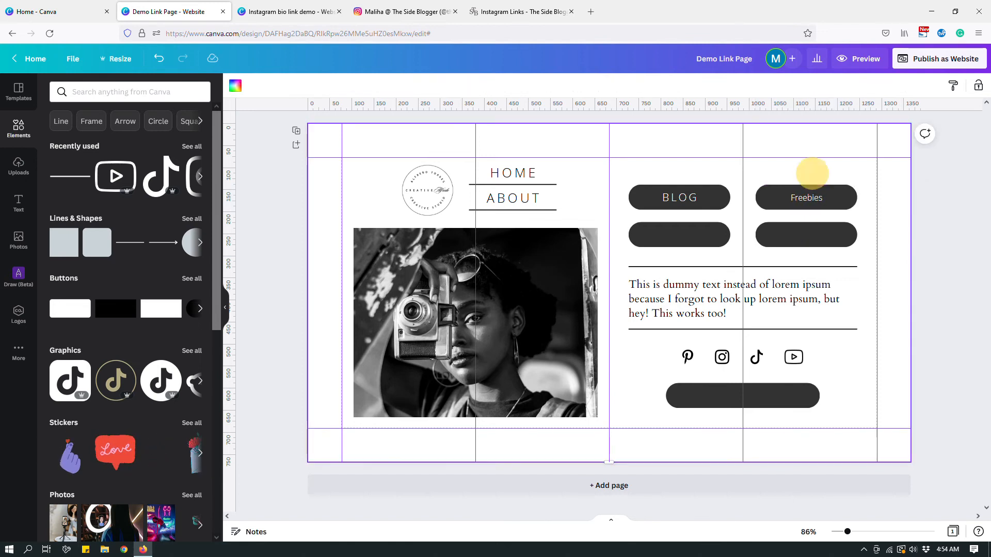
Step: Copy the BLOG button's text style onto the Freebies button
{"action": "left_click", "coordinate": [696, 195]}
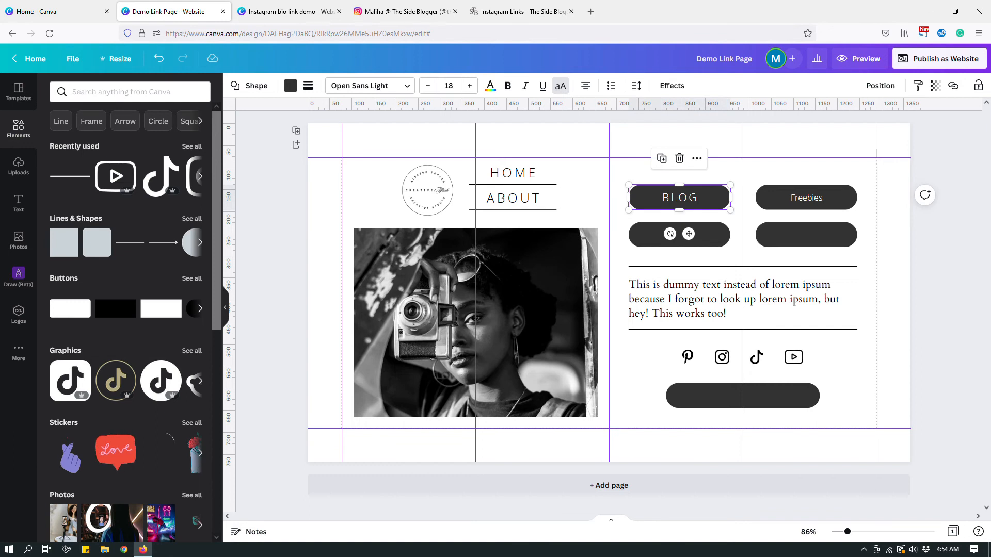
{"action": "left_click", "coordinate": [689, 198]}
{"action": "left_click", "coordinate": [918, 87]}
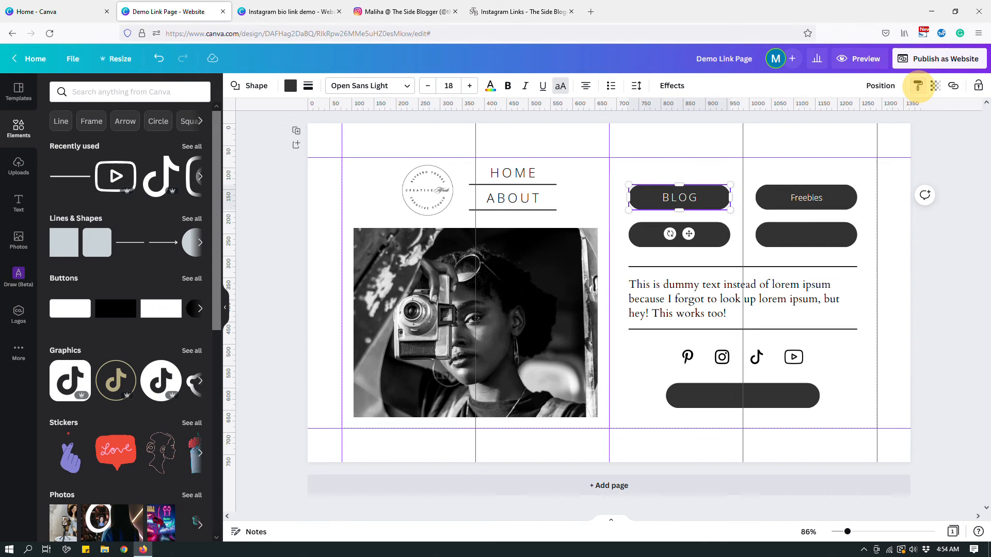
{"action": "left_click", "coordinate": [809, 201]}
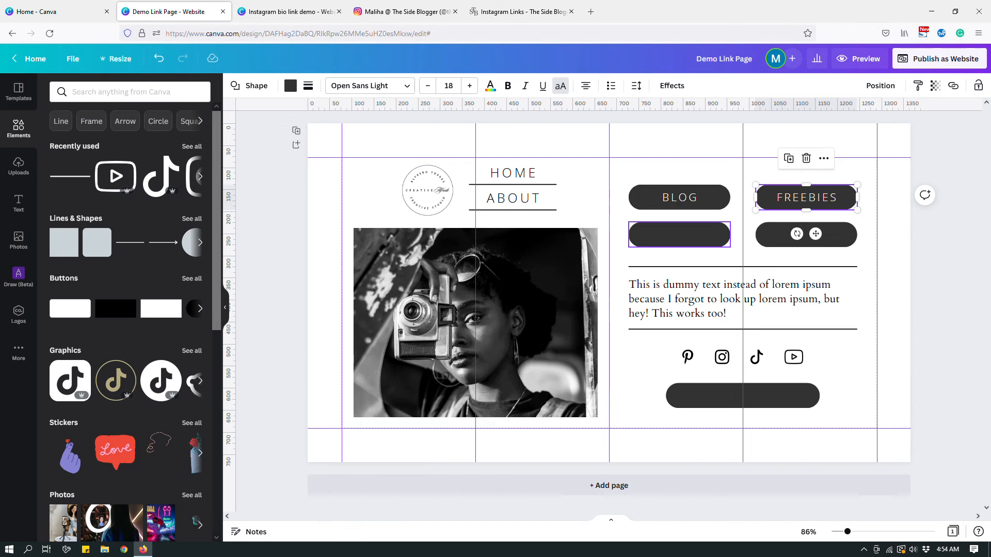
Step: Label the pill button below BLOG "Contact" and copy the BLOG button's text style onto it
{"action": "left_click", "coordinate": [684, 235]}
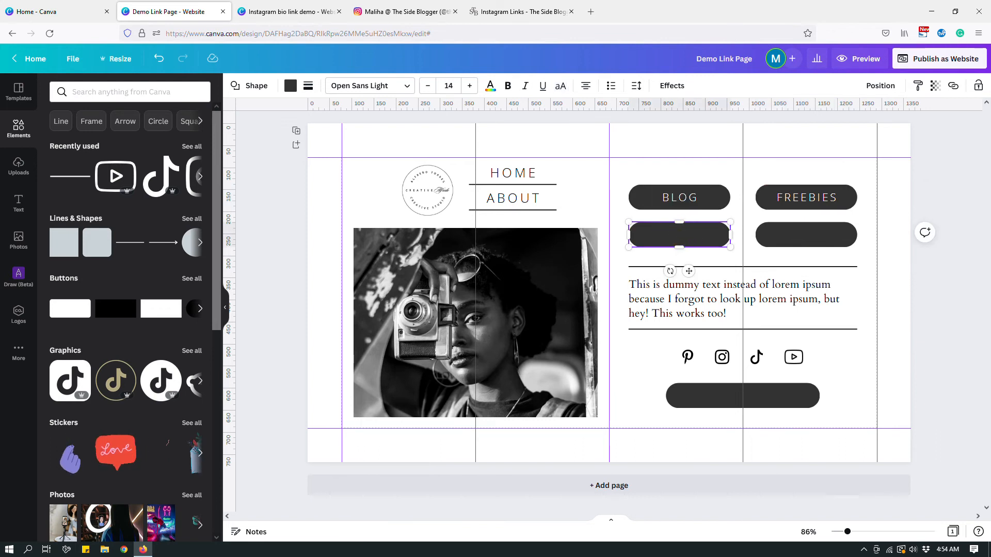
{"action": "type", "text": "Contact"}
{"action": "left_click", "coordinate": [714, 187]}
{"action": "left_click", "coordinate": [917, 85]}
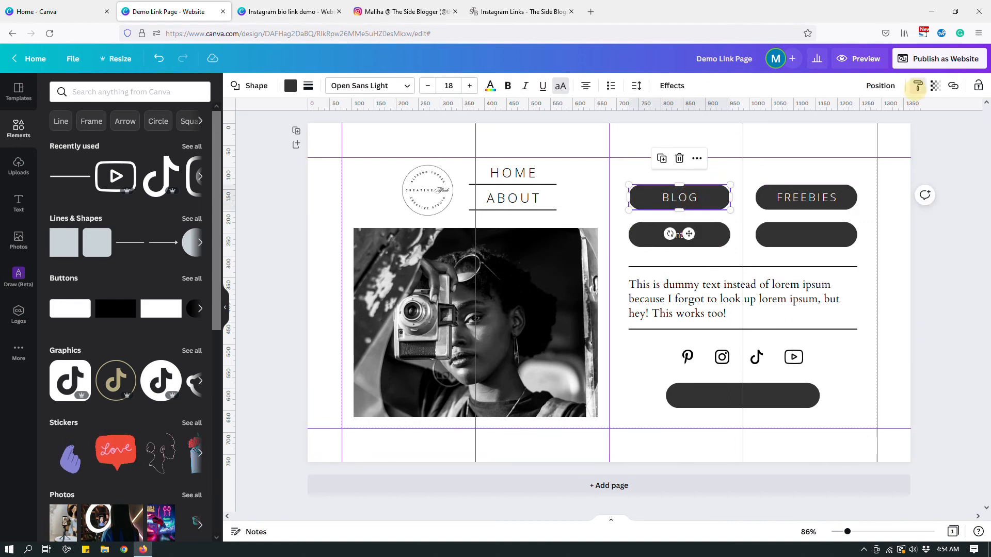
{"action": "left_click", "coordinate": [712, 235]}
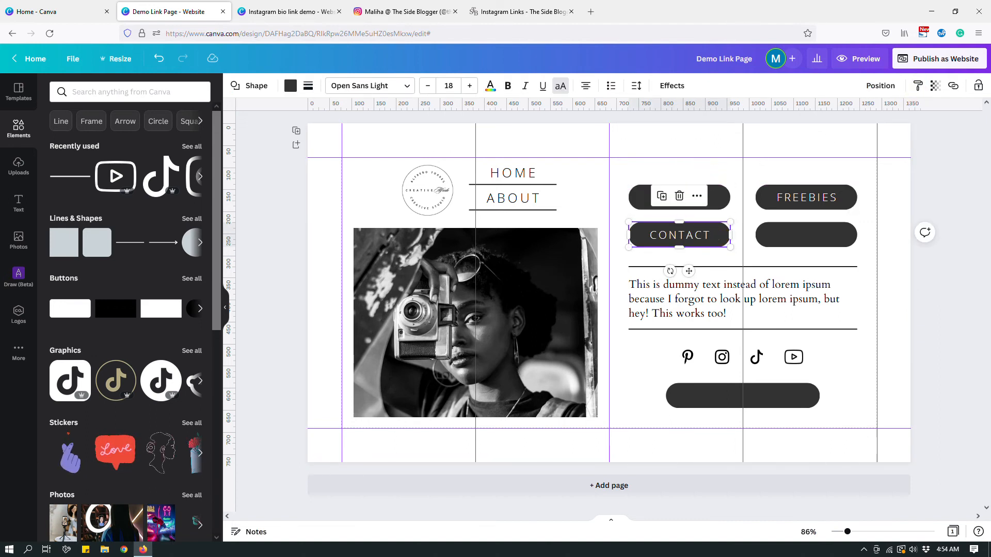
Step: Label the pill button below FREEBIES "Podcast" and copy the FREEBIES button's text style onto it
{"action": "left_click", "coordinate": [802, 235]}
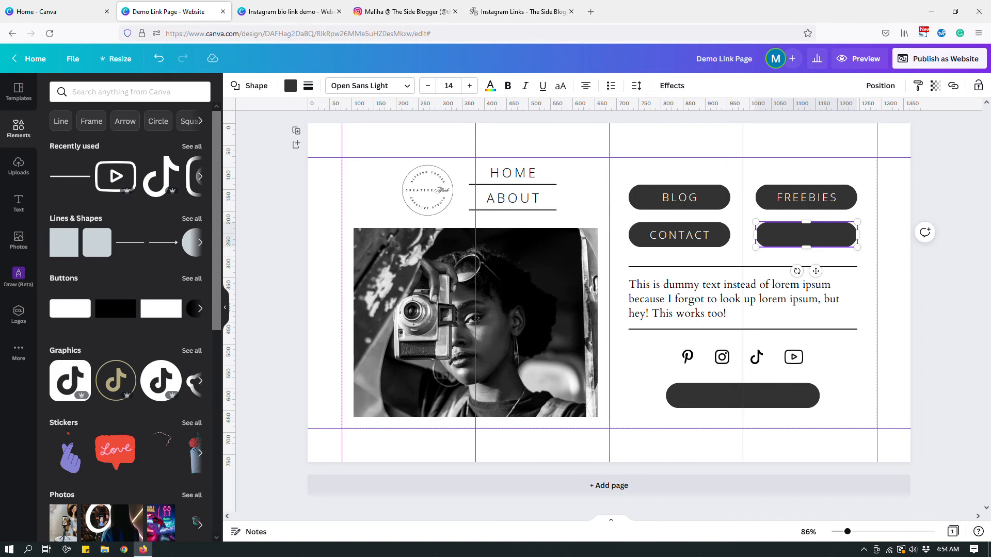
{"action": "type", "text": "Podcast"}
{"action": "left_click", "coordinate": [836, 196]}
{"action": "left_click", "coordinate": [918, 85]}
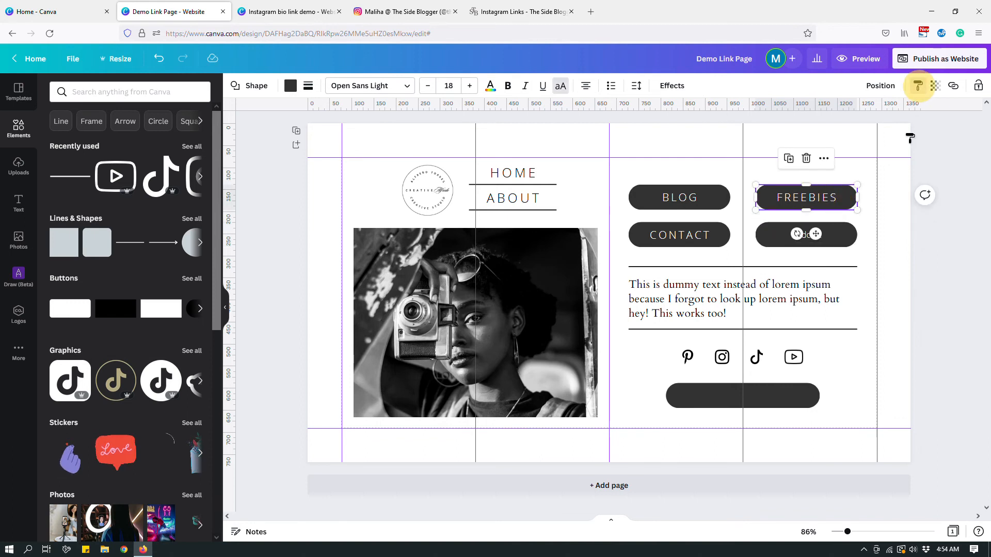
{"action": "left_click", "coordinate": [845, 232]}
{"action": "left_click", "coordinate": [885, 209]}
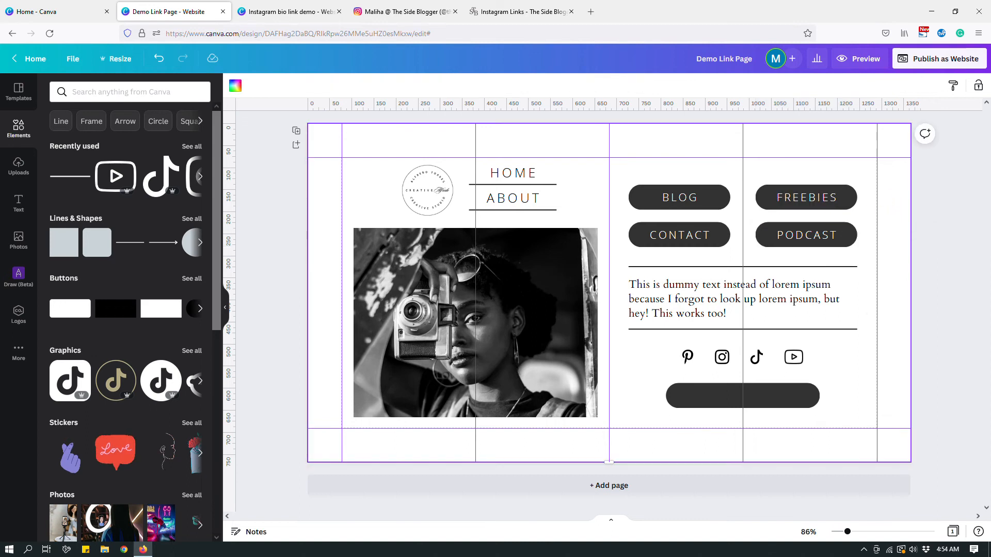
Step: Label the wide pill button below the social icons "Book a call"
{"action": "left_click", "coordinate": [785, 398]}
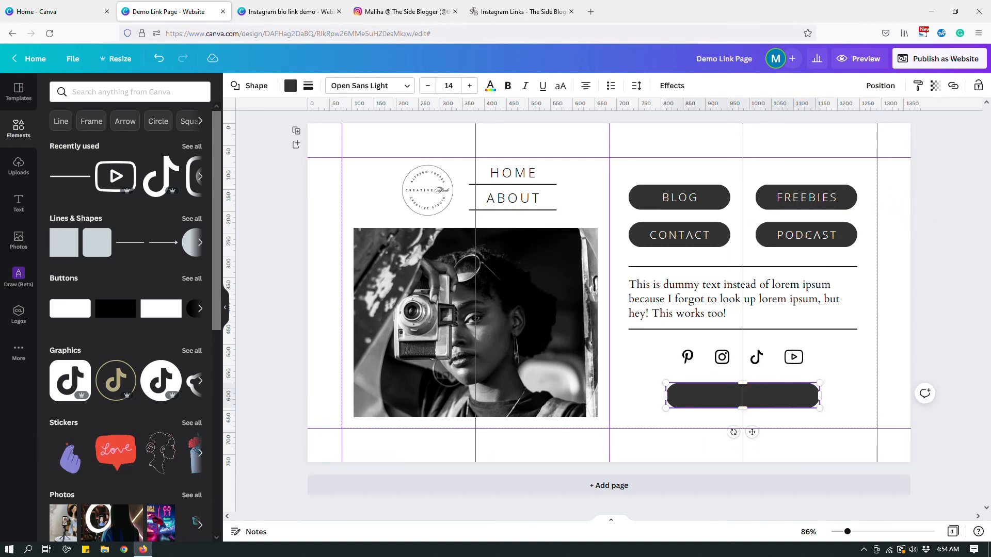
{"action": "type", "text": "Blook a call"}
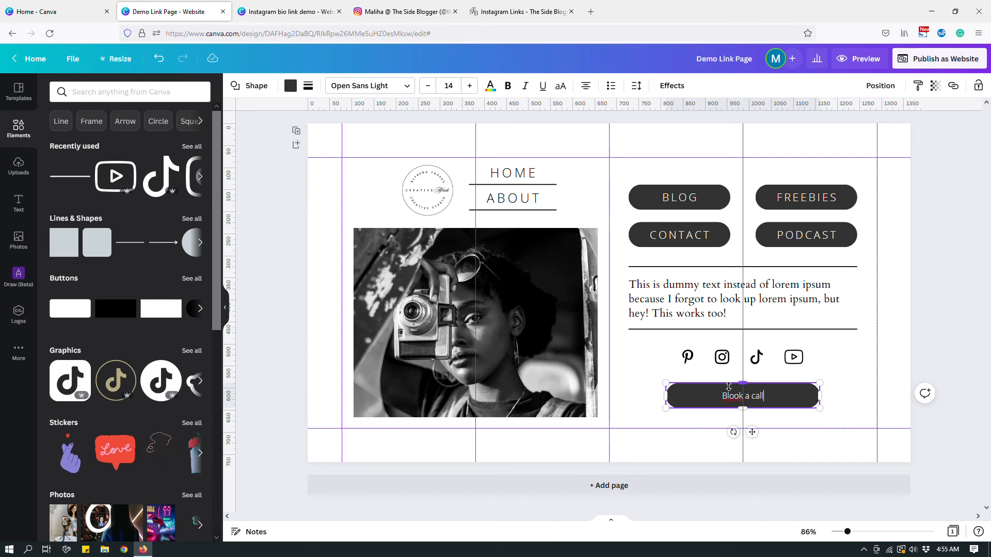
{"action": "key", "text": "BackSpace"}
{"action": "left_click", "coordinate": [867, 391]}
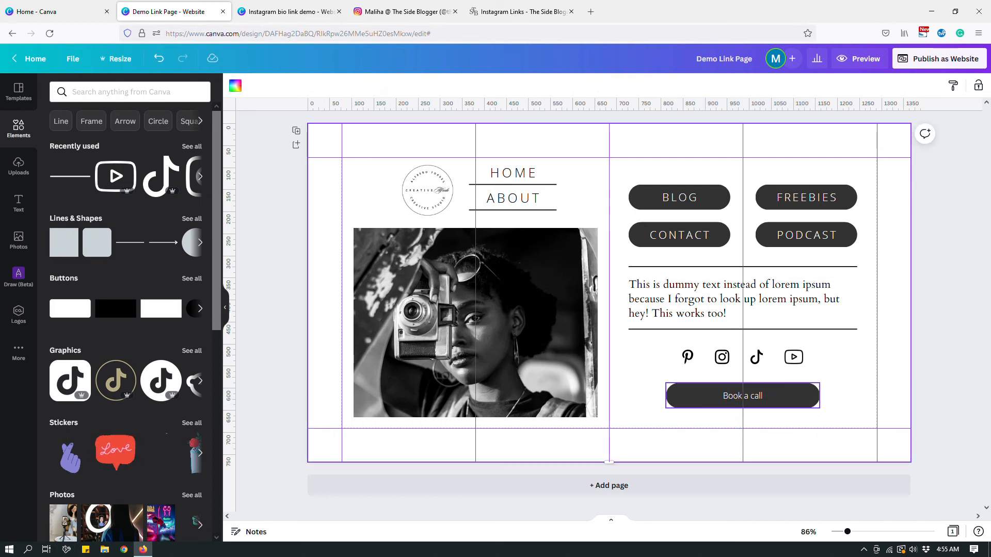
Step: Copy the PODCAST button's text style onto the "Book a call" button
{"action": "left_click", "coordinate": [802, 399]}
{"action": "left_click", "coordinate": [820, 237]}
{"action": "left_click", "coordinate": [917, 85]}
{"action": "left_click", "coordinate": [765, 401]}
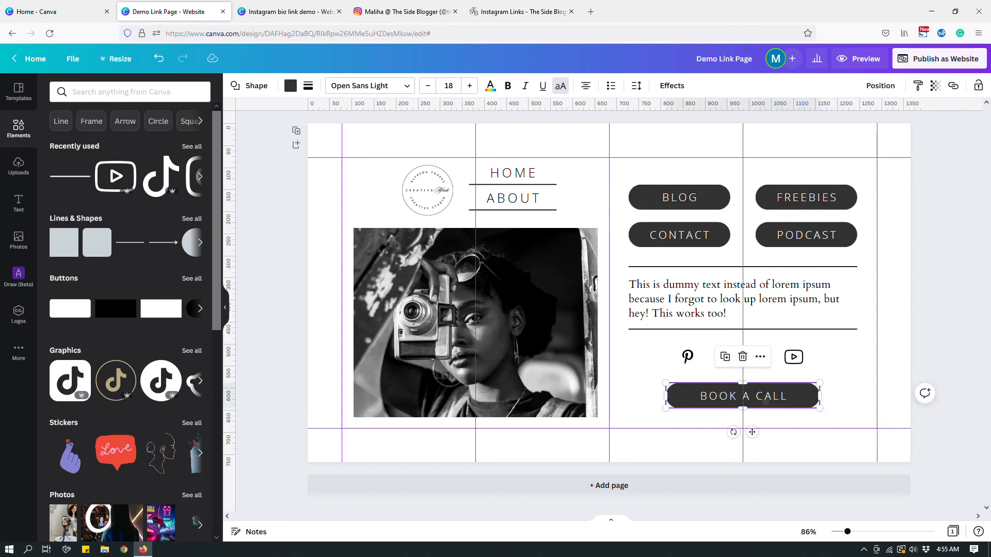
{"action": "left_click", "coordinate": [838, 375]}
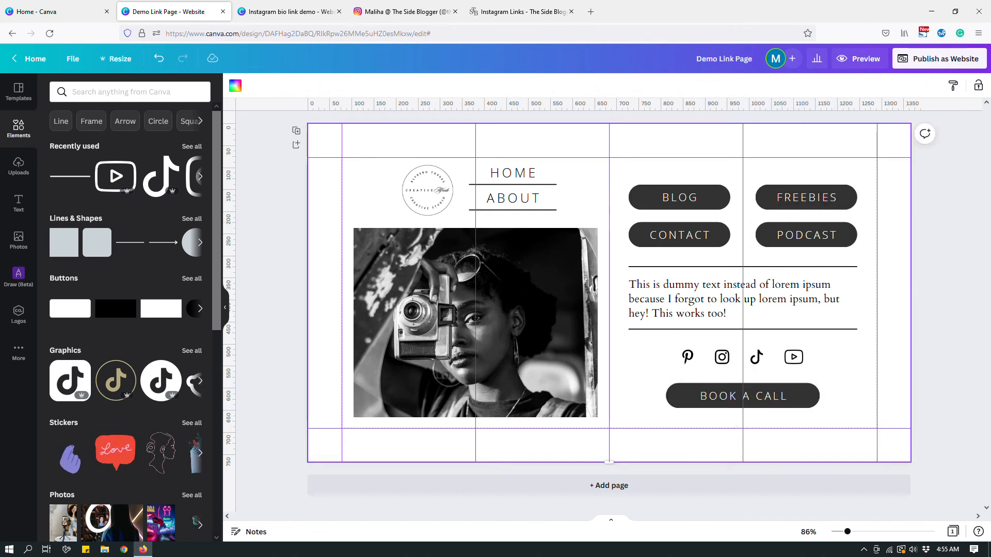
Step: Change the BOOK A CALL button's fill to the near-black photo colour #0C0C0C
{"action": "left_click", "coordinate": [807, 400]}
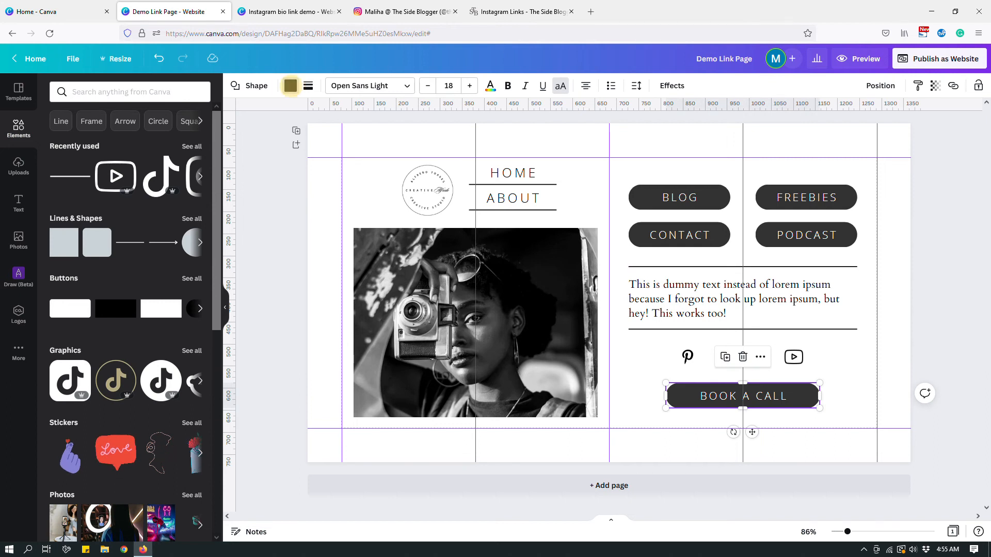
{"action": "left_click", "coordinate": [291, 86]}
{"action": "left_click", "coordinate": [87, 303]}
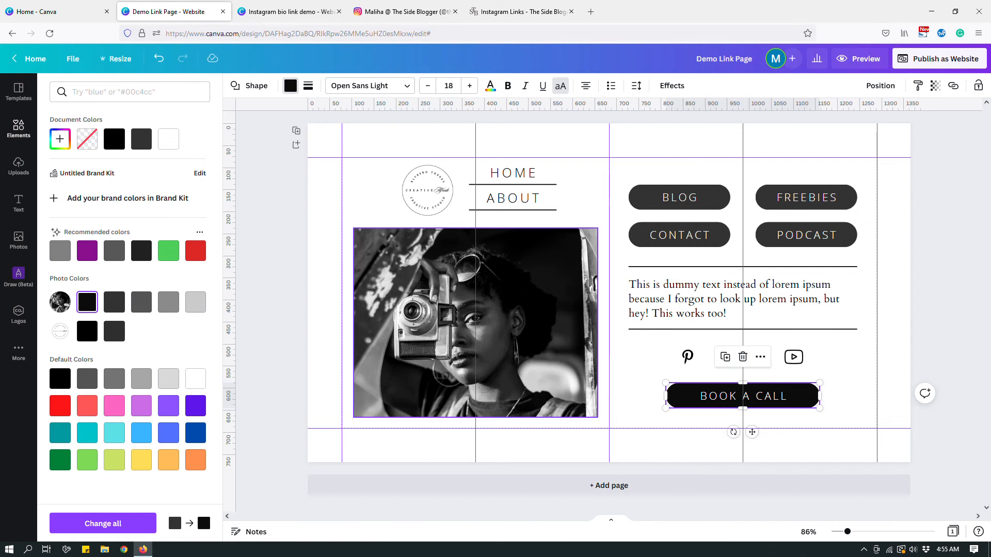
{"action": "left_click", "coordinate": [60, 139]}
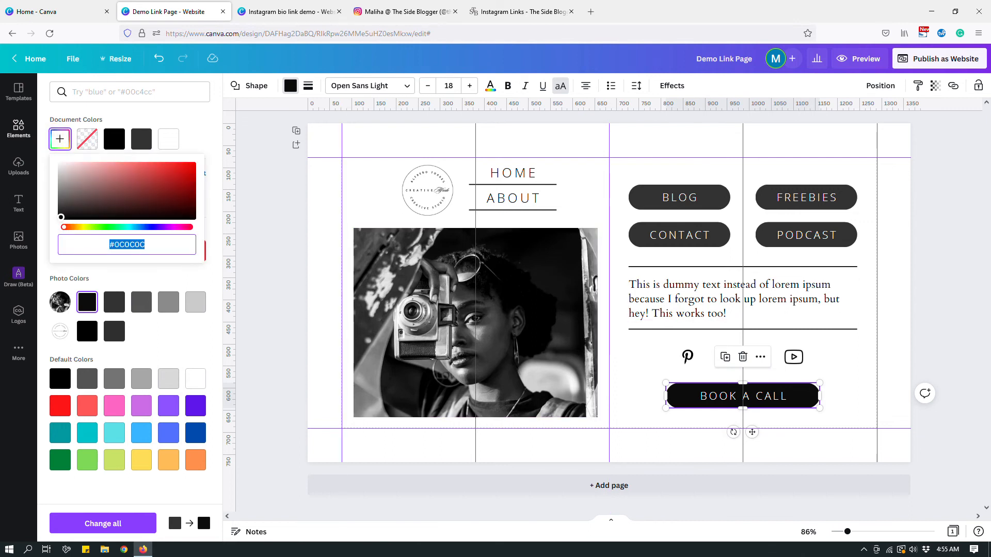
{"action": "left_click", "coordinate": [846, 360]}
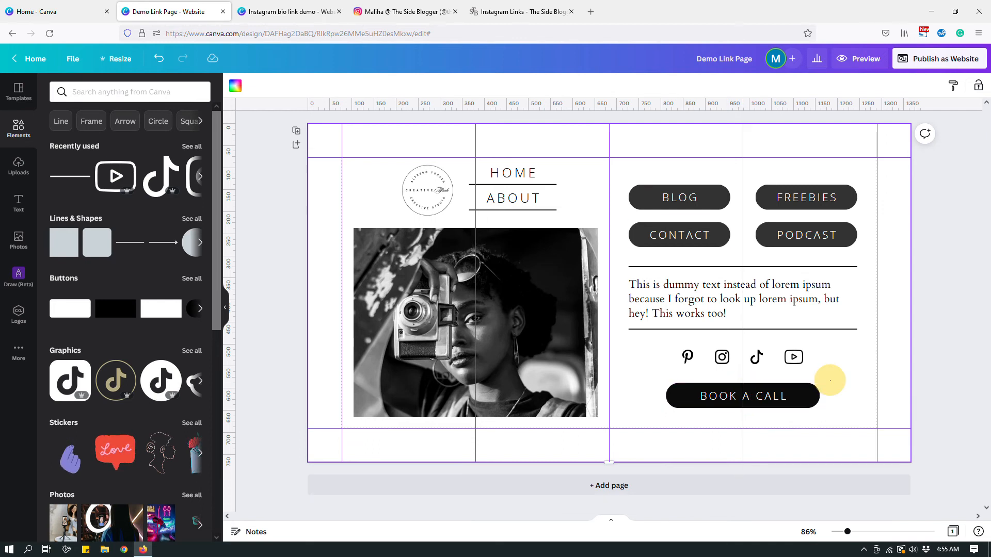
Step: Move the BOOK A CALL button up slightly and nudge the four social icons together a little closer to the divider above
{"action": "left_click", "coordinate": [763, 392]}
{"action": "left_click_drag", "start_coordinate": [763, 393], "coordinate": [763, 385]}
{"action": "left_click", "coordinate": [830, 356]}
{"action": "left_click_drag", "start_coordinate": [822, 360], "coordinate": [668, 356]}
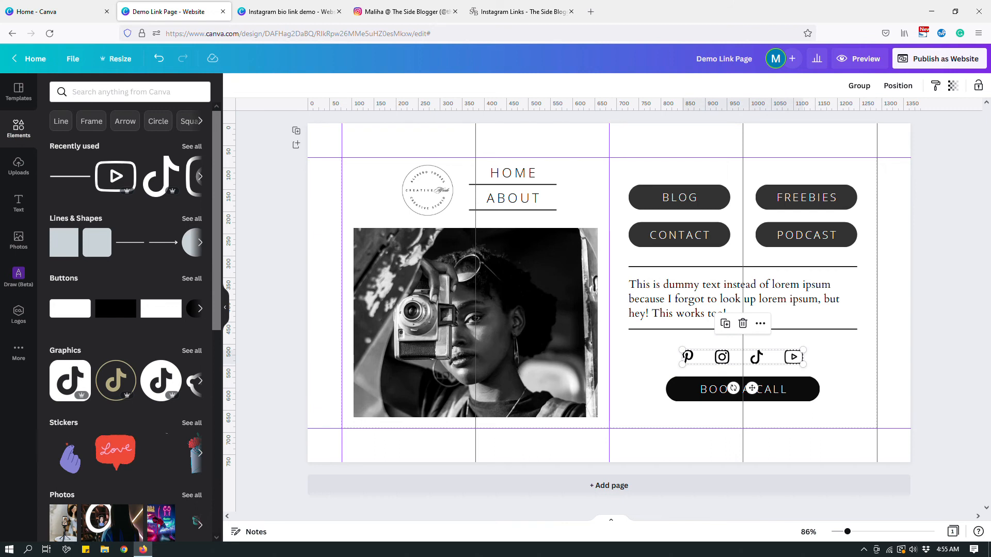
{"action": "key", "text": "Up"}
{"action": "key", "text": "Up"}
{"action": "key", "text": "Up"}
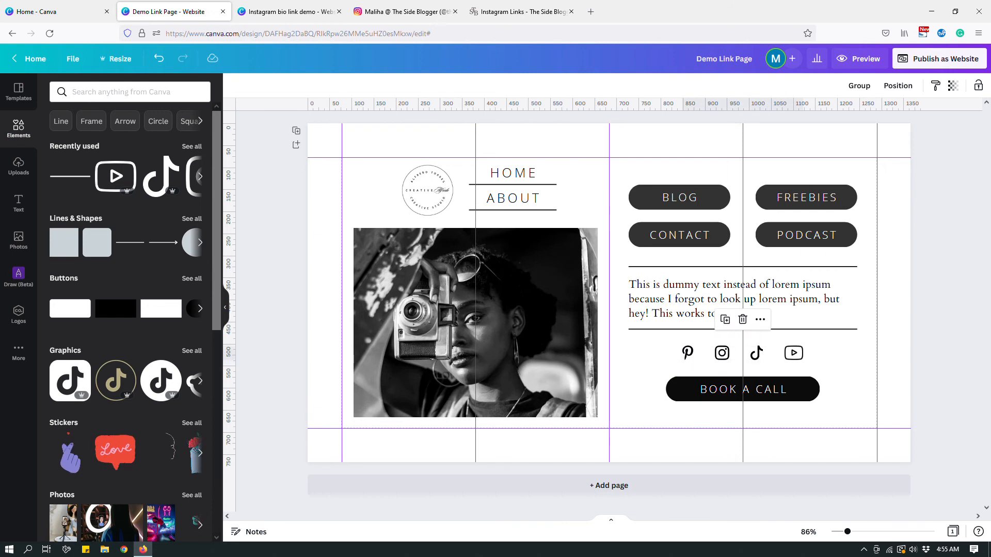
{"action": "left_click", "coordinate": [903, 323]}
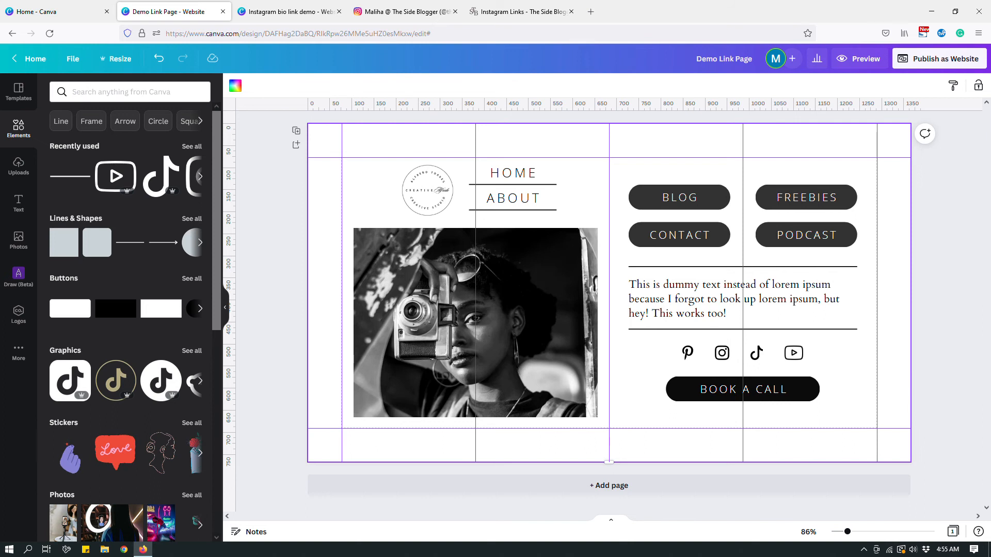
Step: Set the page background to the light grey custom colour #EBEBEB
{"action": "left_click", "coordinate": [318, 141]}
{"action": "left_click", "coordinate": [353, 139]}
{"action": "left_click", "coordinate": [235, 86]}
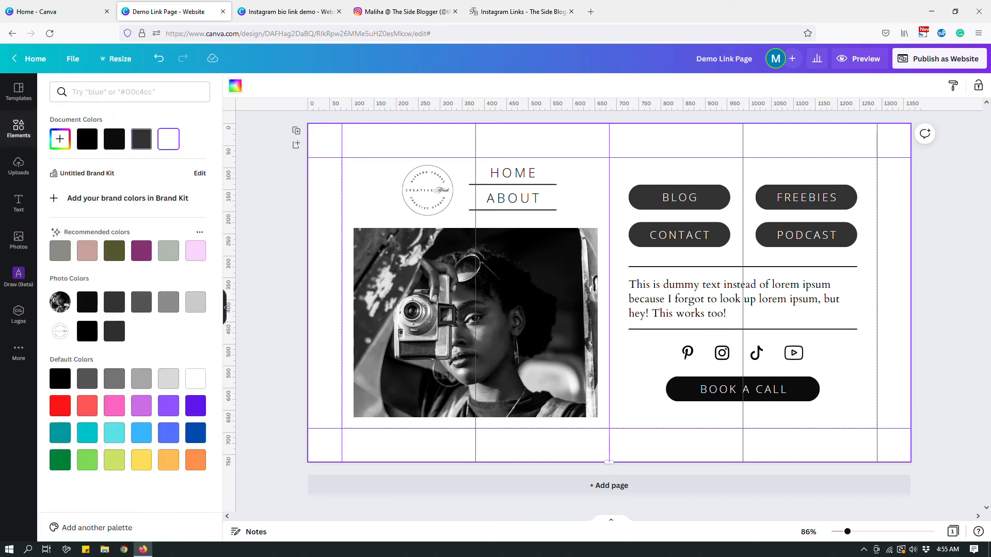
{"action": "left_click", "coordinate": [60, 139]}
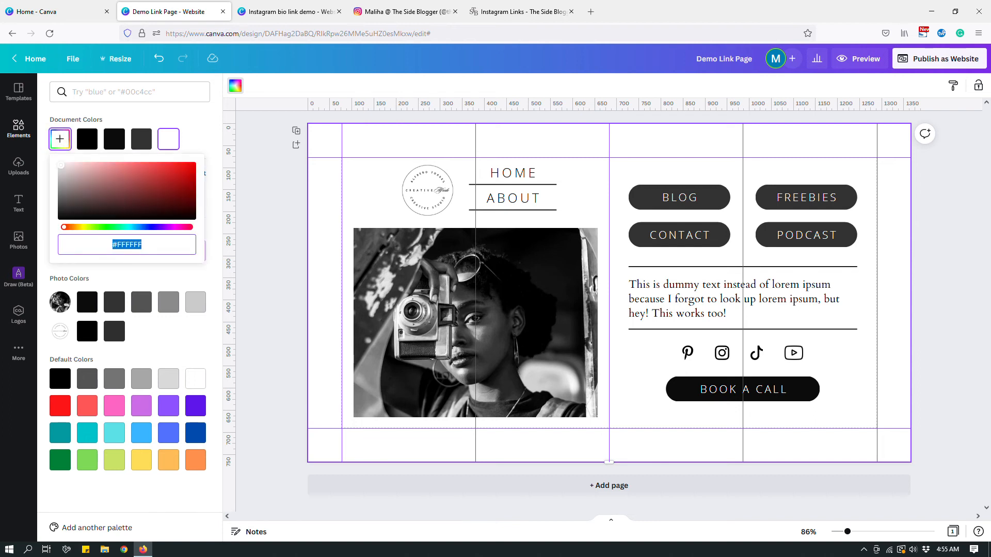
{"action": "left_click", "coordinate": [63, 167]}
{"action": "left_click_drag", "start_coordinate": [61, 168], "coordinate": [58, 167]}
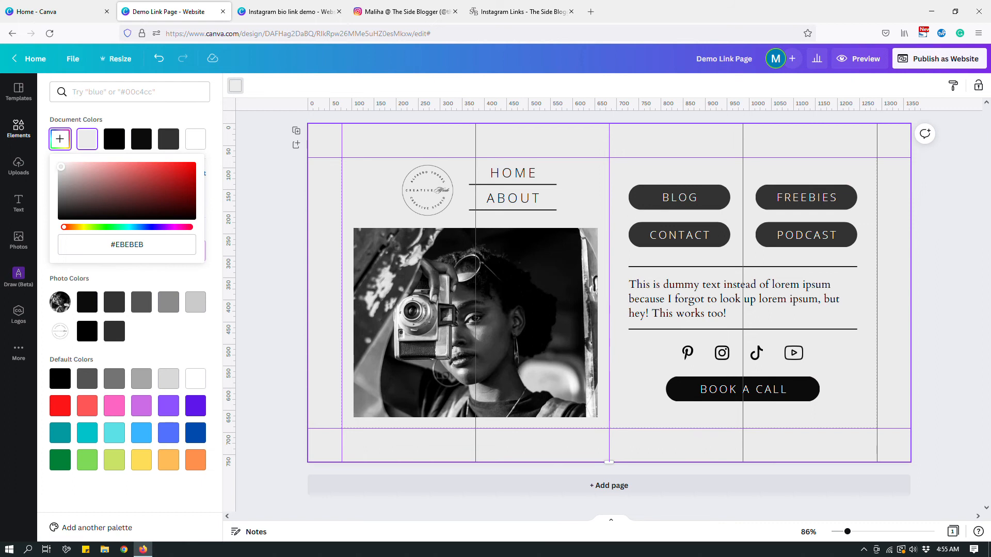
{"action": "left_click", "coordinate": [268, 160]}
{"action": "left_click", "coordinate": [951, 251]}
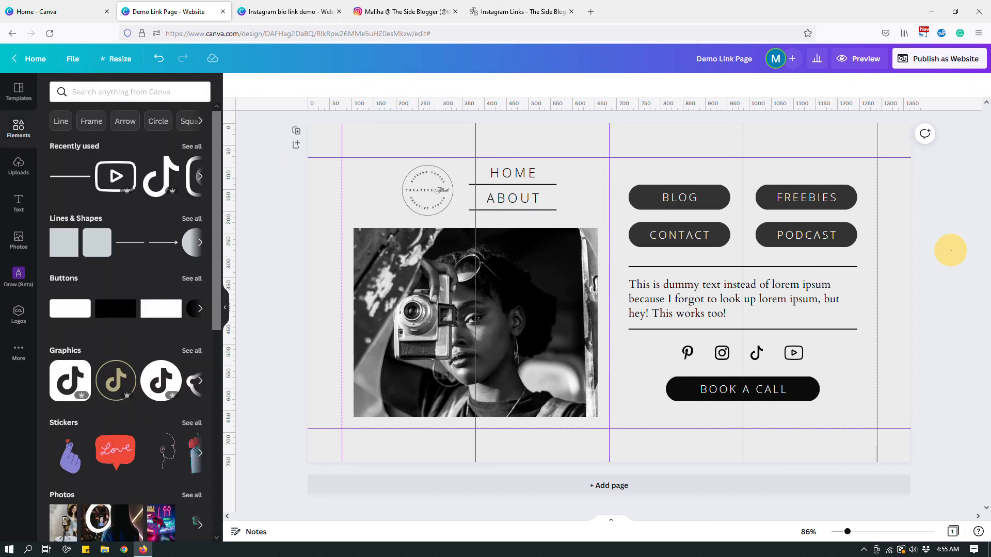
Step: Hide the page margins as well as the rulers and guides
{"action": "left_click", "coordinate": [73, 58]}
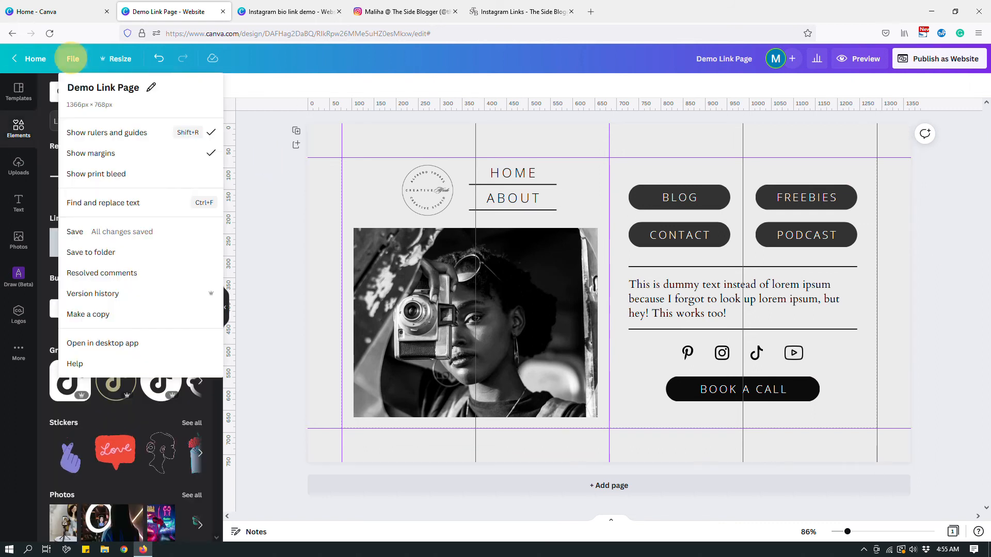
{"action": "left_click", "coordinate": [90, 153]}
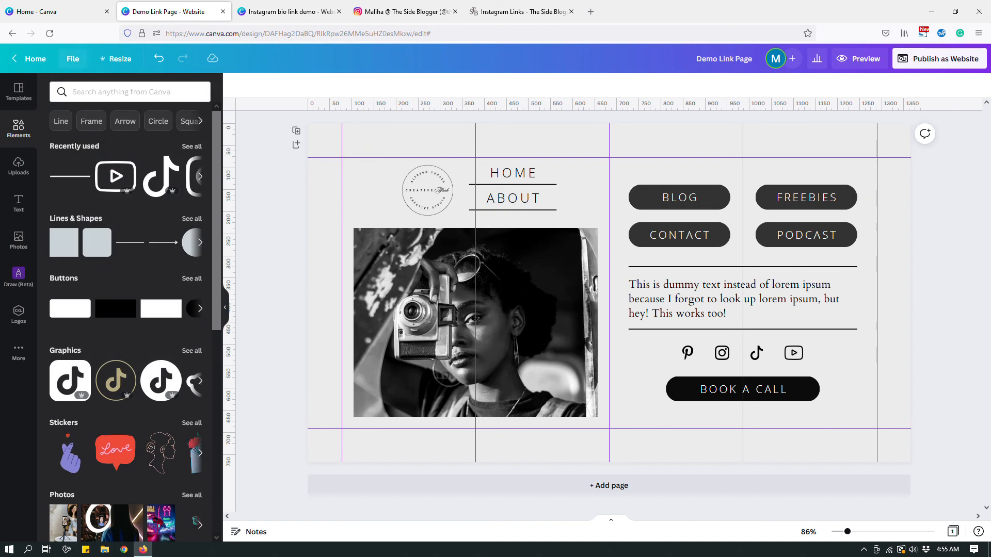
{"action": "left_click", "coordinate": [73, 58]}
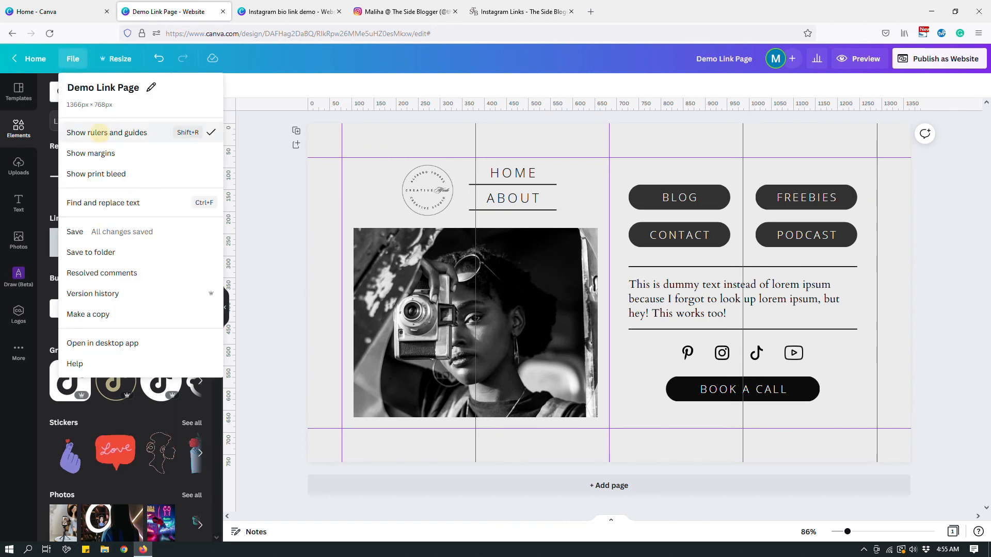
{"action": "left_click", "coordinate": [106, 133]}
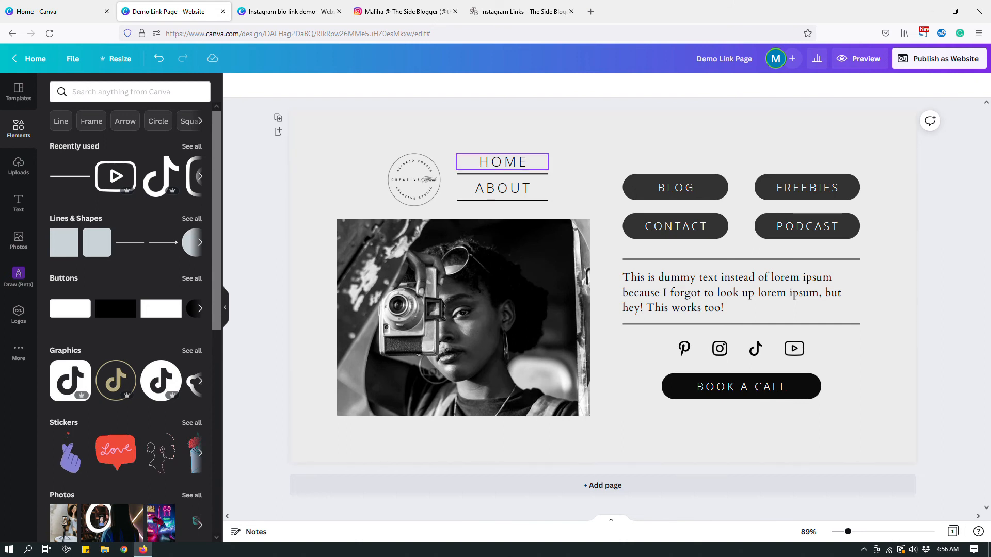
{"action": "left_click", "coordinate": [521, 163]}
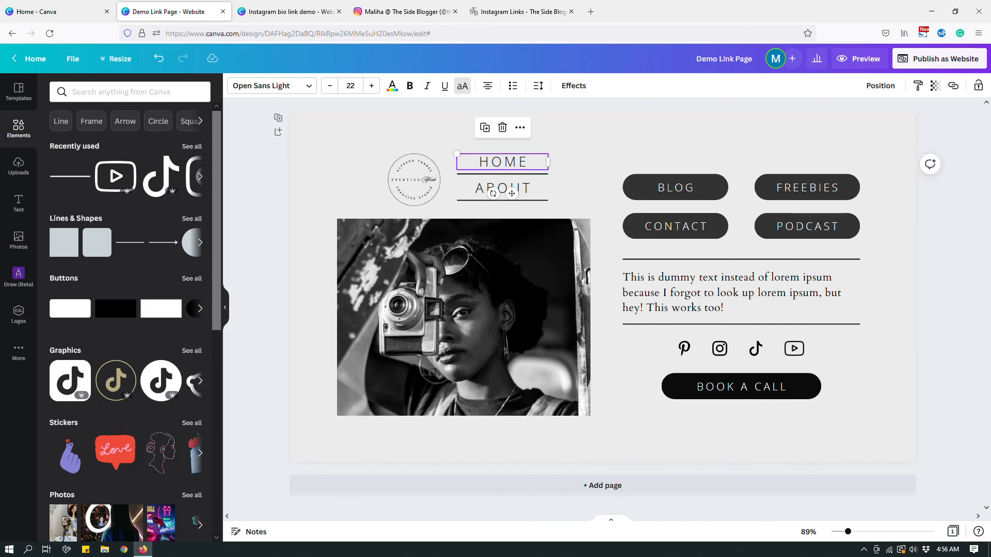
{"action": "left_click", "coordinate": [605, 140]}
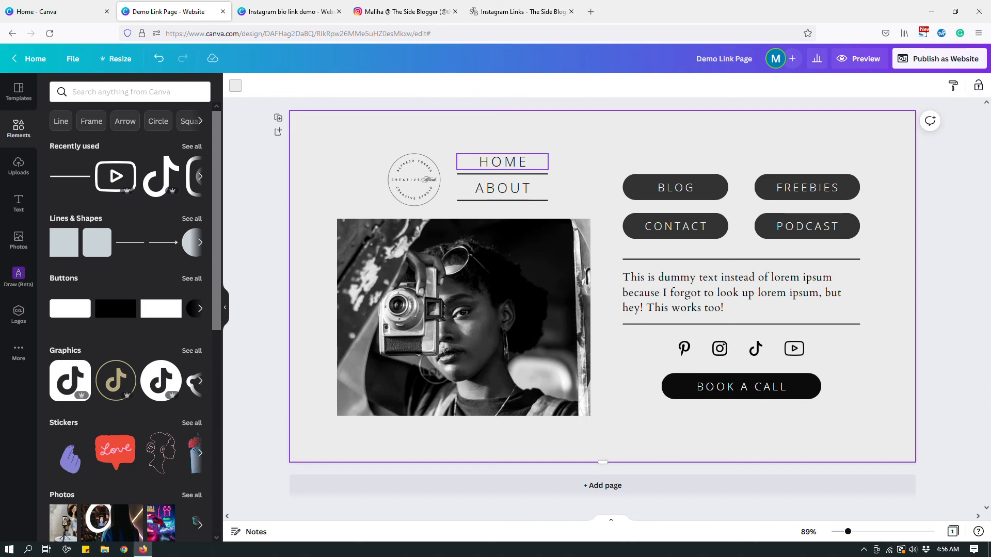
{"action": "left_click", "coordinate": [503, 162]}
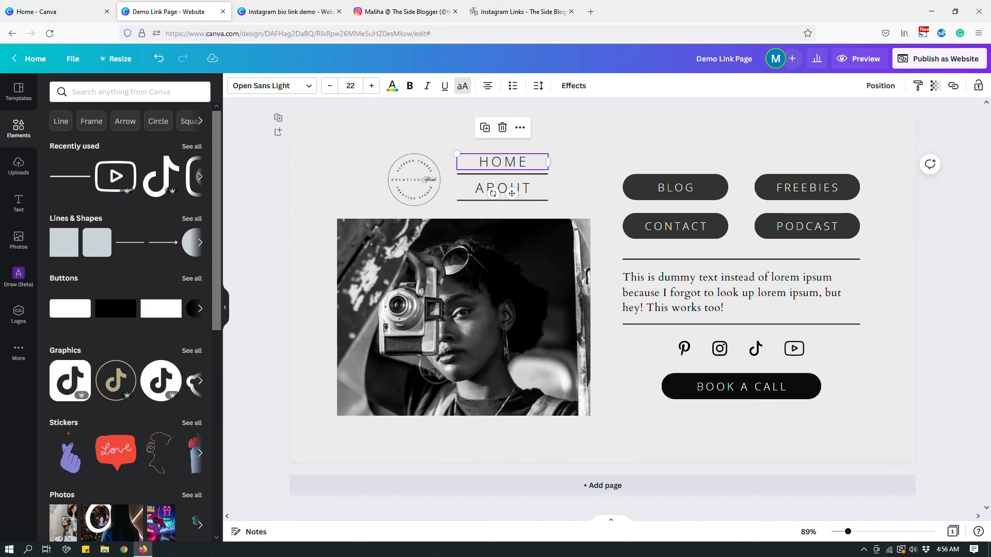
{"action": "left_click", "coordinate": [953, 86]}
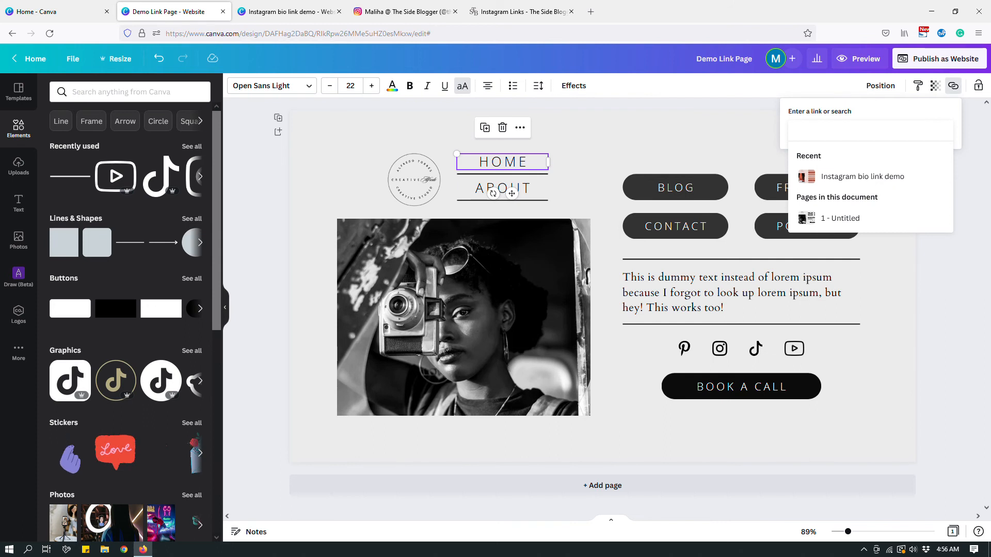
{"action": "type", "text": "ht"}
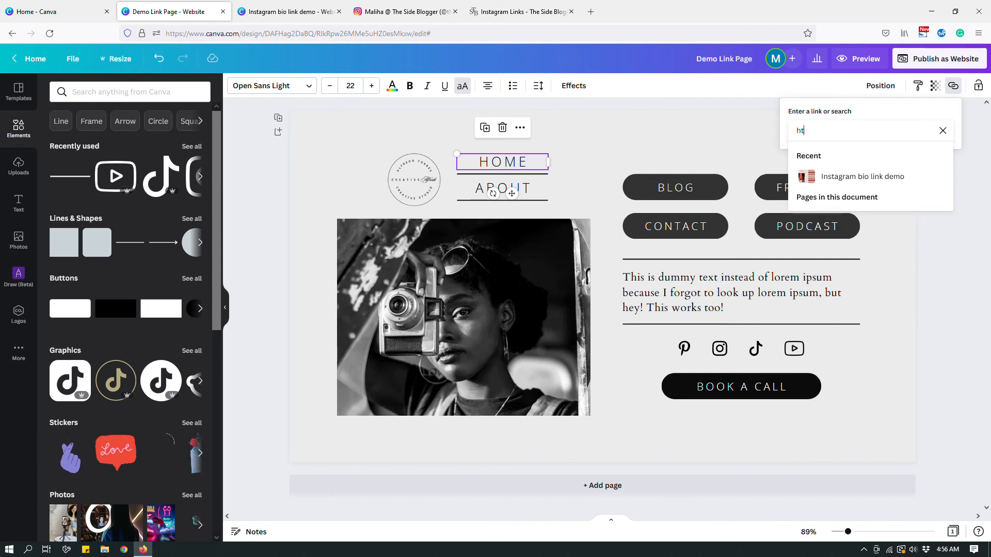
{"action": "type", "text": "tps://thesideblogger.com"}
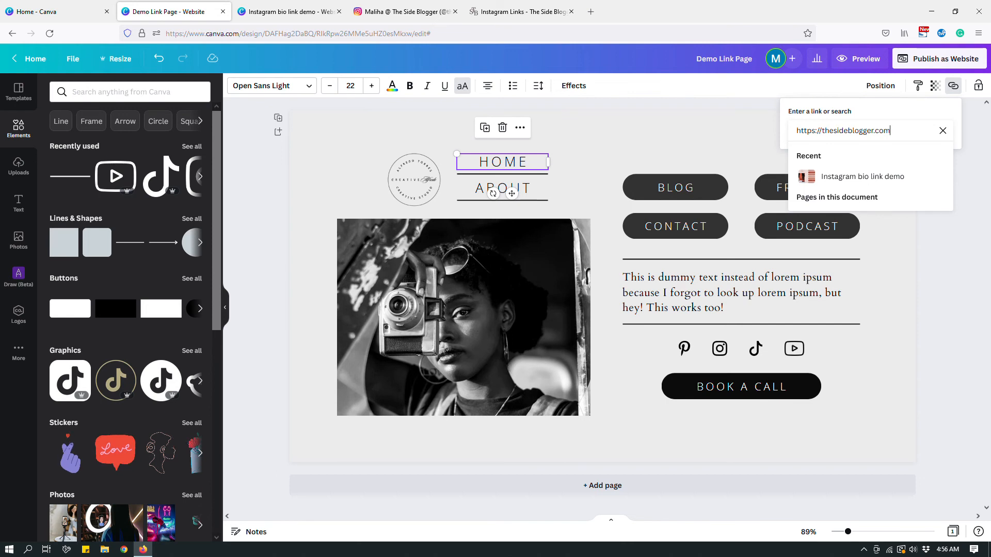
{"action": "key", "text": "Return"}
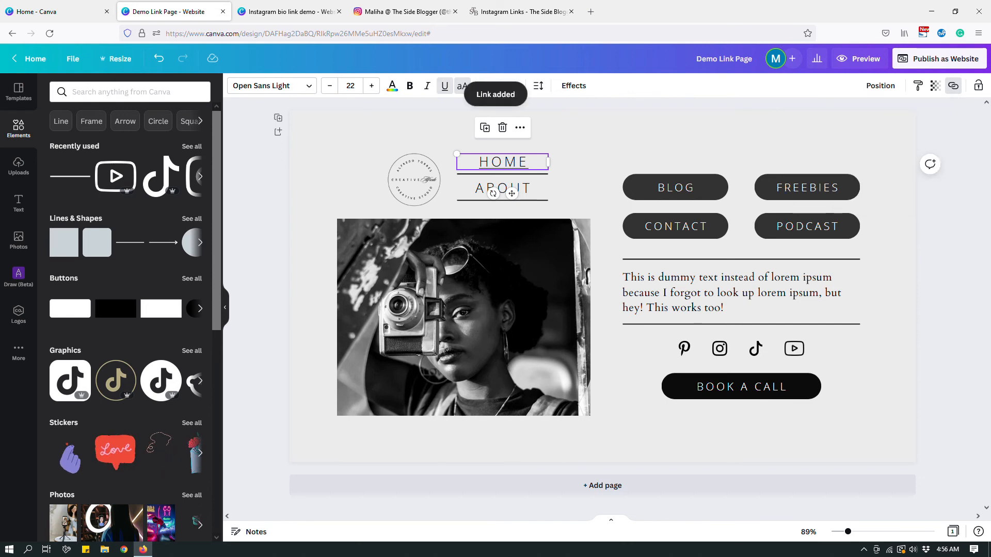
{"action": "left_click", "coordinate": [908, 126]}
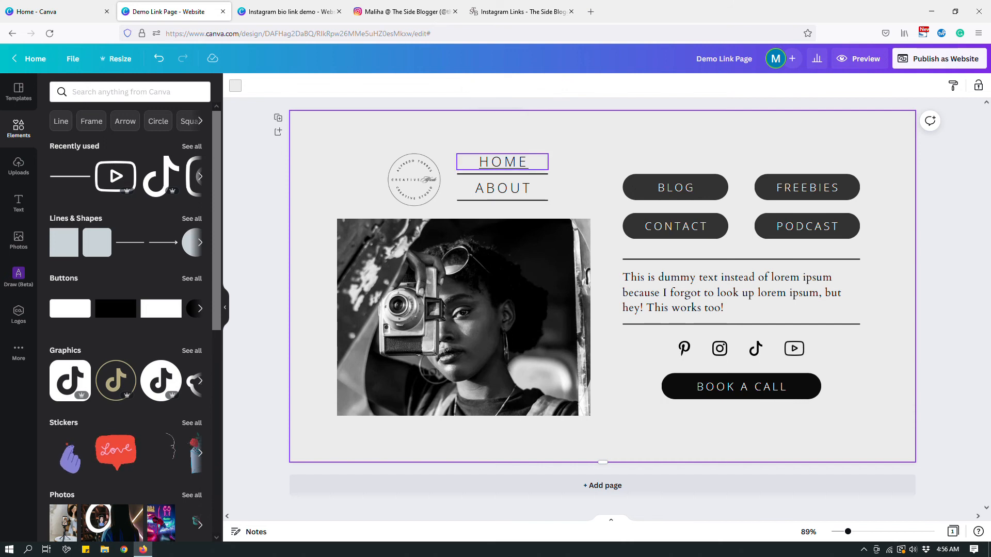
Step: Remove the automatic underline from the linked HOME navigation text
{"action": "left_click", "coordinate": [508, 162]}
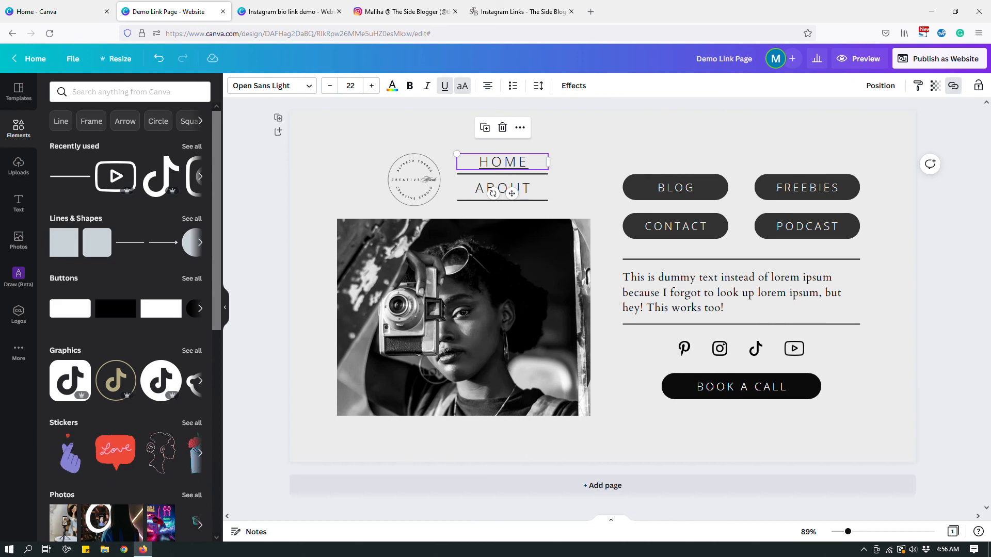
{"action": "left_click", "coordinate": [580, 154]}
{"action": "left_click", "coordinate": [517, 156]}
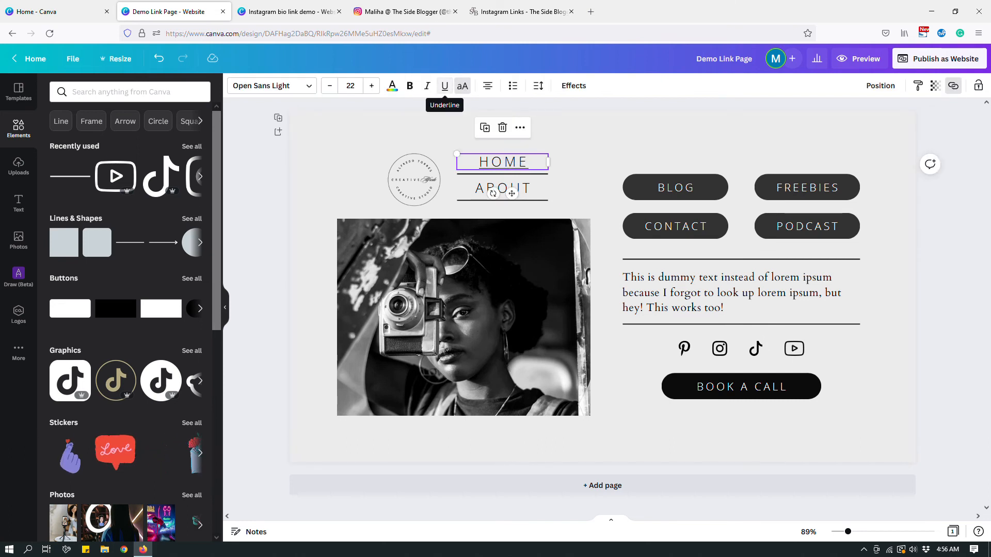
{"action": "left_click", "coordinate": [444, 86]}
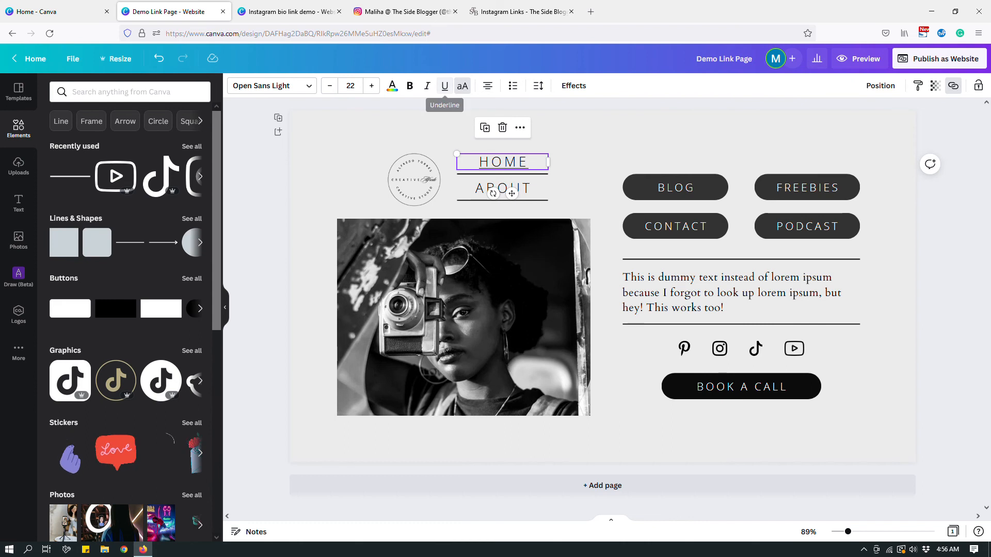
{"action": "left_click", "coordinate": [445, 85]}
{"action": "left_click", "coordinate": [624, 120]}
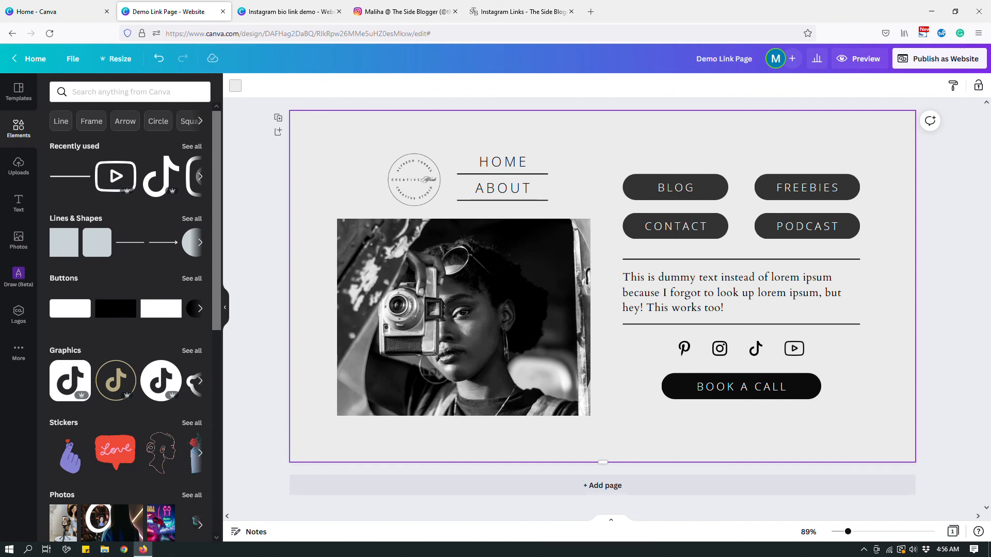
Step: Reapply the underline to the HOME text and take it off again
{"action": "left_click", "coordinate": [521, 161]}
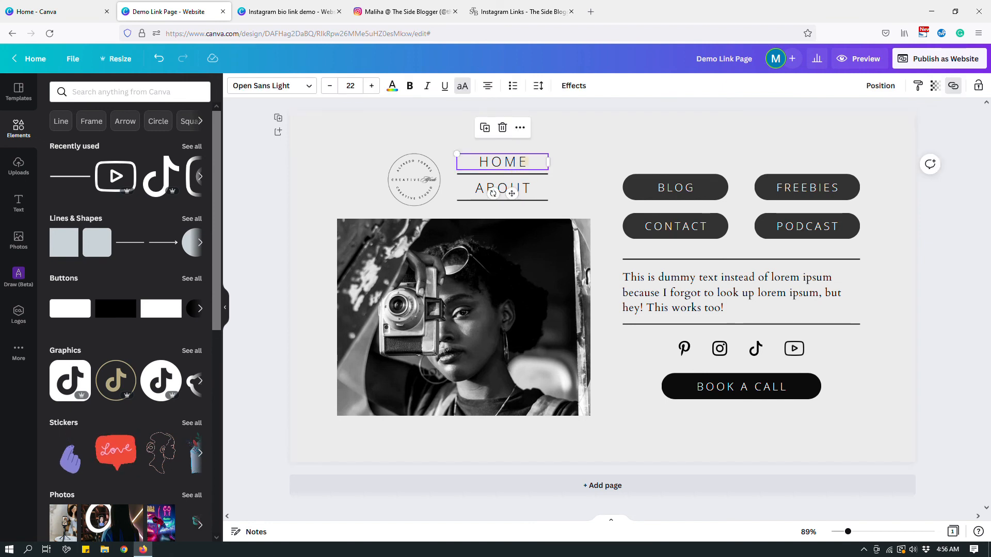
{"action": "left_click", "coordinate": [444, 86]}
{"action": "left_click", "coordinate": [623, 150]}
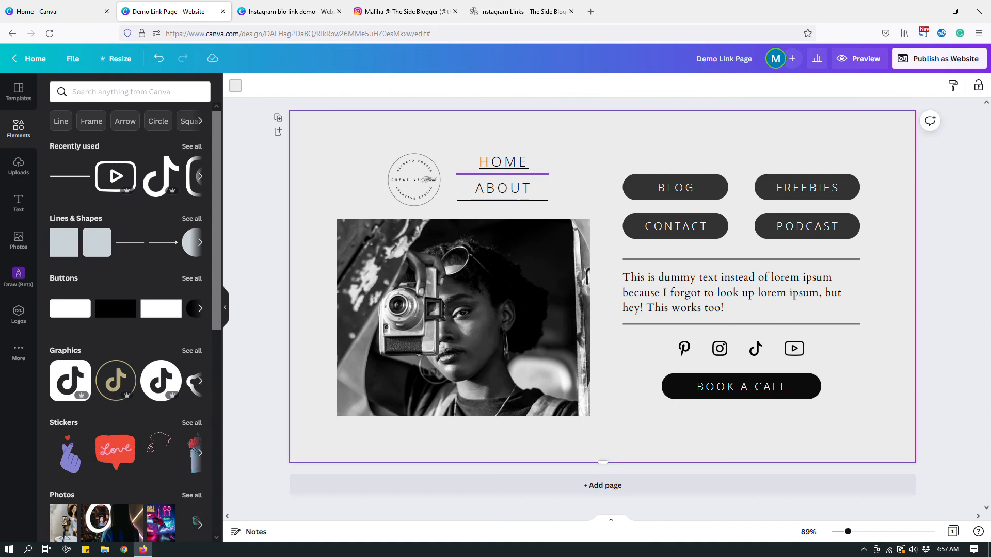
{"action": "left_click", "coordinate": [503, 161]}
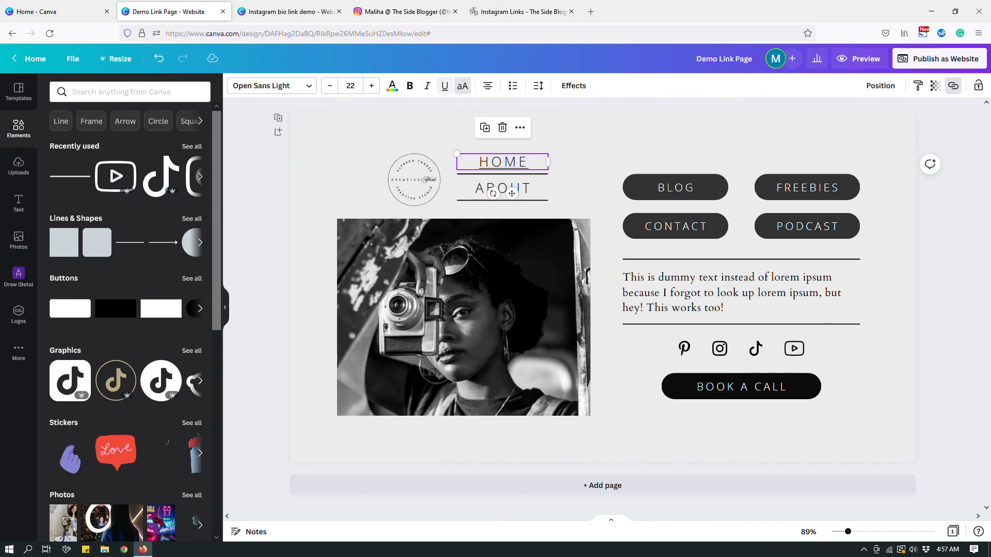
{"action": "left_click", "coordinate": [444, 85]}
{"action": "left_click", "coordinate": [601, 124]}
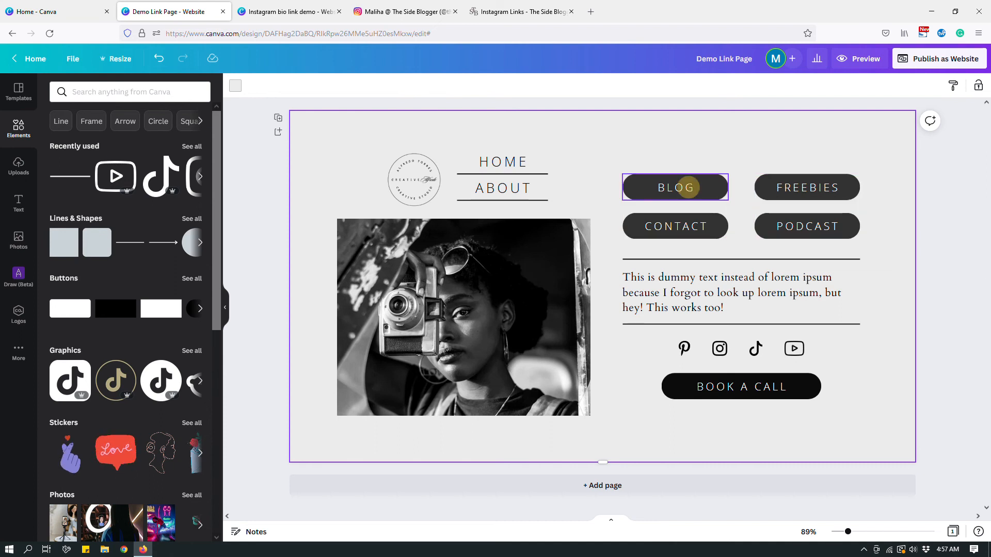
{"action": "left_click", "coordinate": [685, 188]}
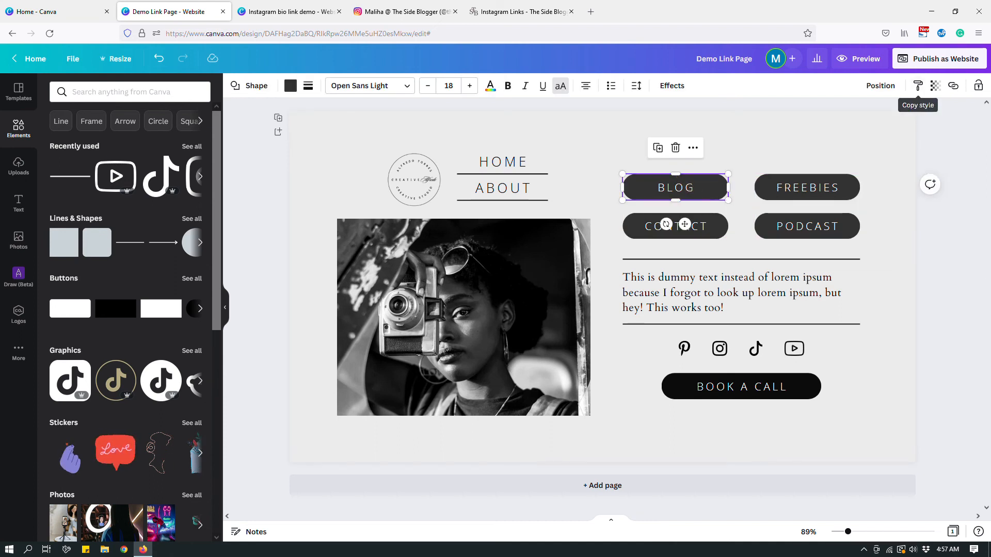
{"action": "left_click", "coordinate": [953, 86]}
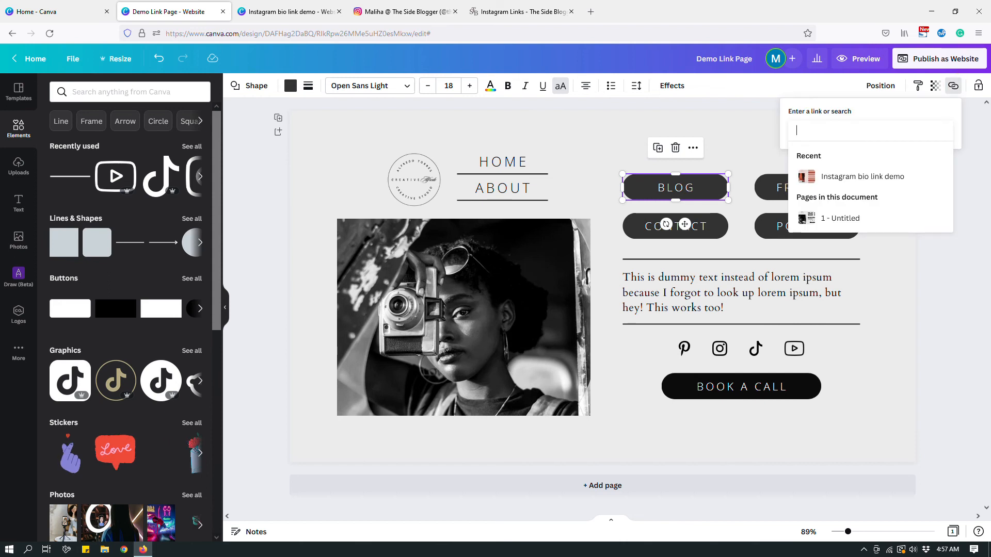
{"action": "type", "text": "https://www."}
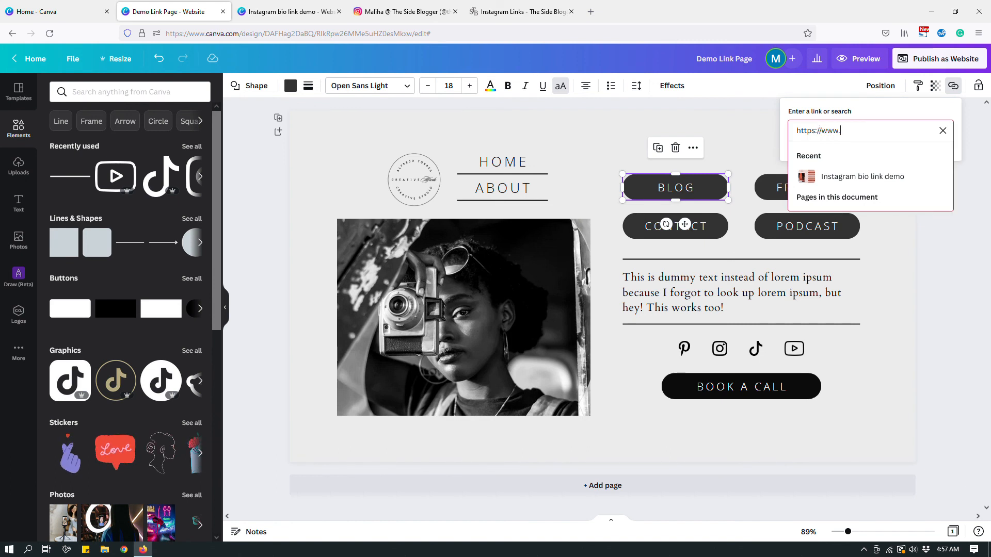
{"action": "type", "text": "thsideblogger.com"}
{"action": "key", "text": "Return"}
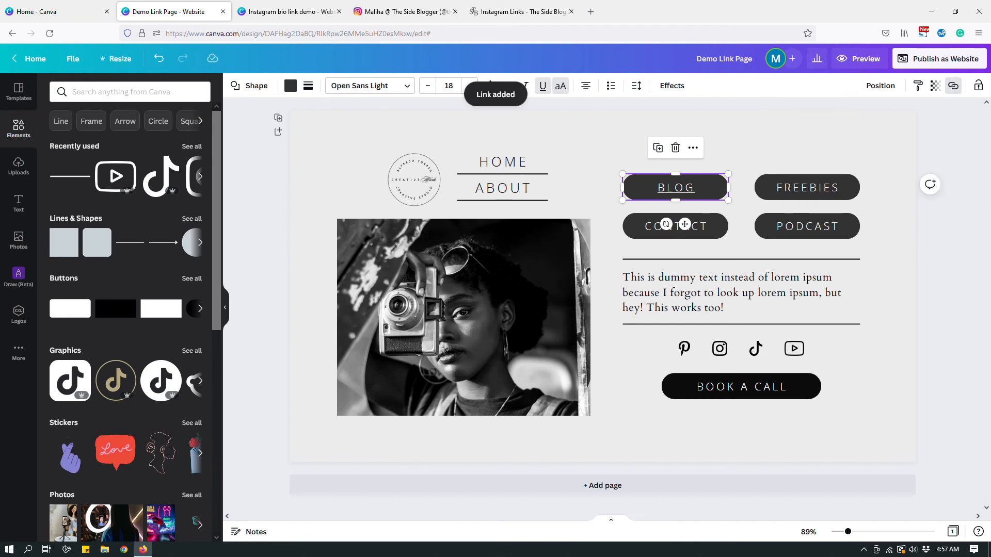
Step: Remove the underline from the BLOG button's text and deselect the button
{"action": "left_click", "coordinate": [891, 141]}
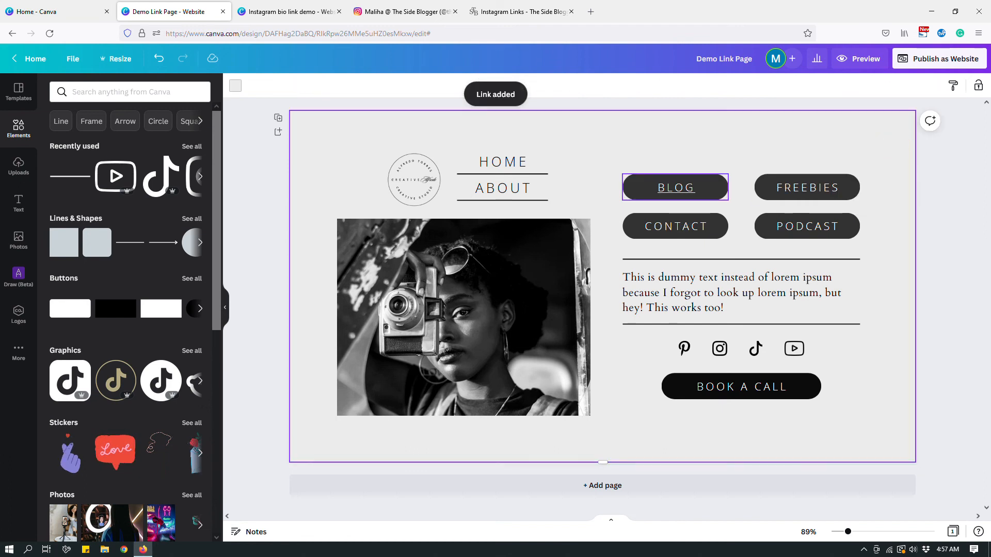
{"action": "left_click", "coordinate": [676, 187]}
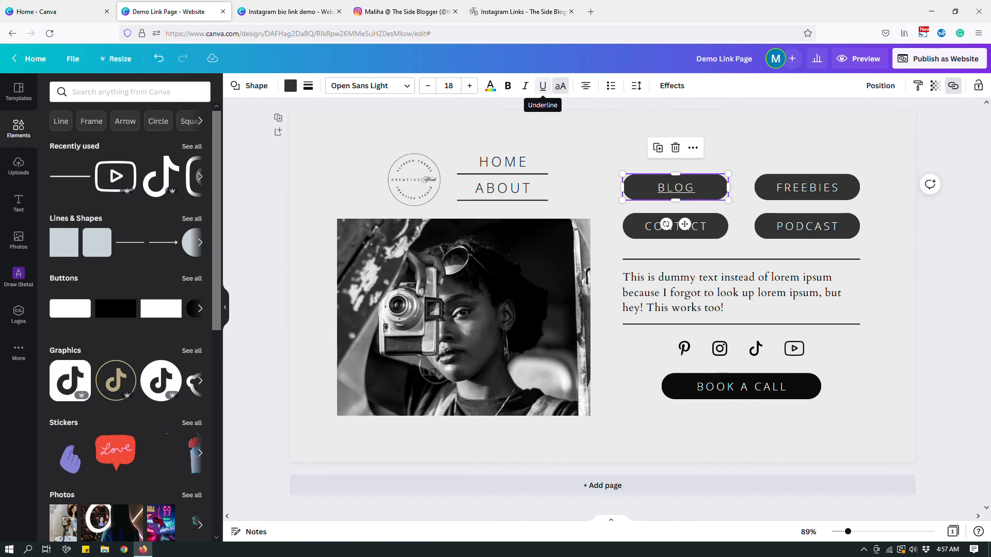
{"action": "left_click", "coordinate": [542, 86]}
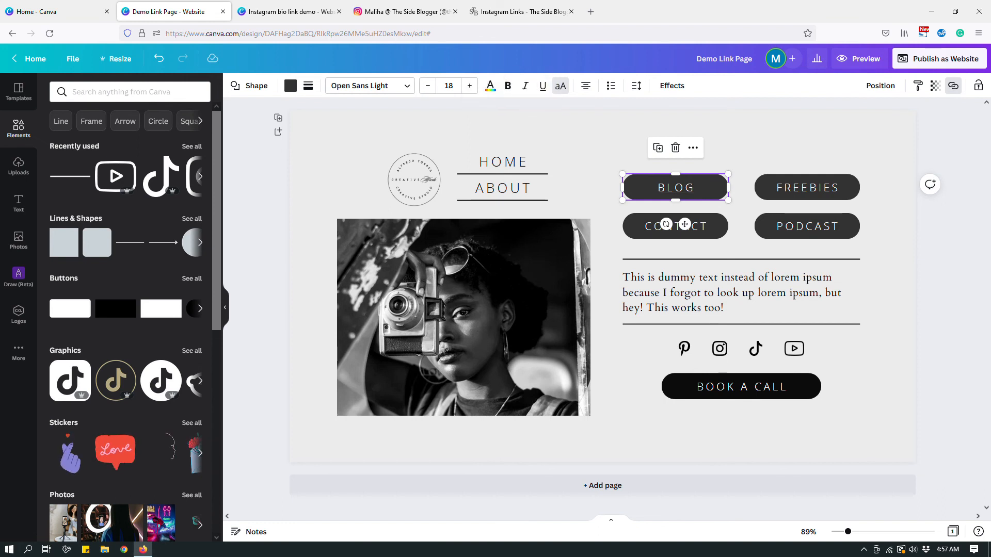
{"action": "left_click", "coordinate": [931, 122]}
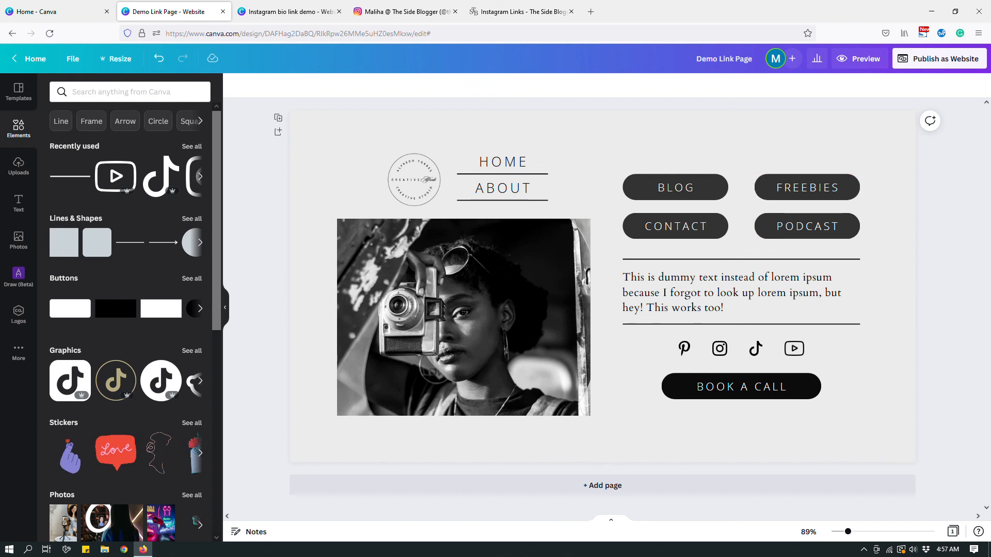
{"action": "left_click", "coordinate": [901, 246]}
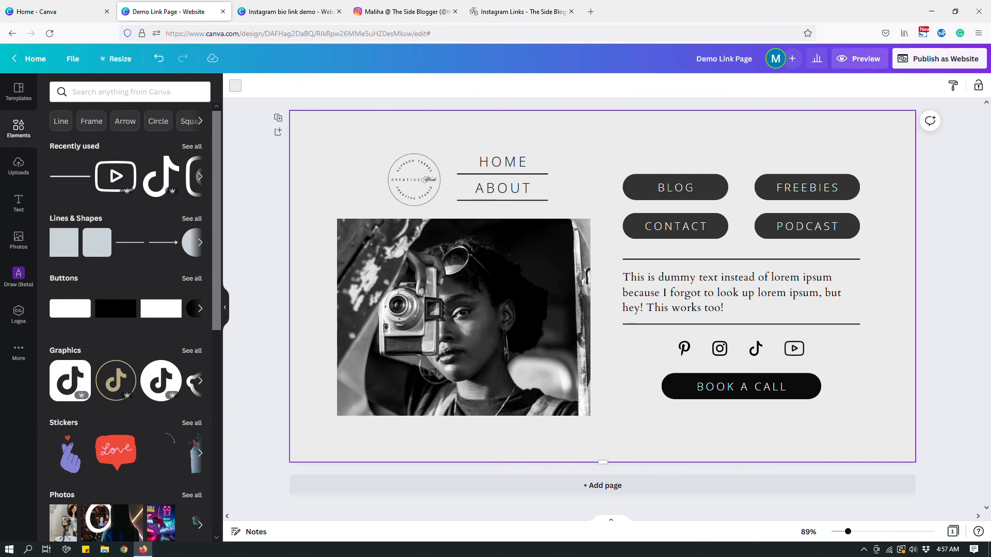
Step: Preview the website in desktop and mobile views, examine the full mobile layout, and return to the editor
{"action": "left_click", "coordinate": [860, 59]}
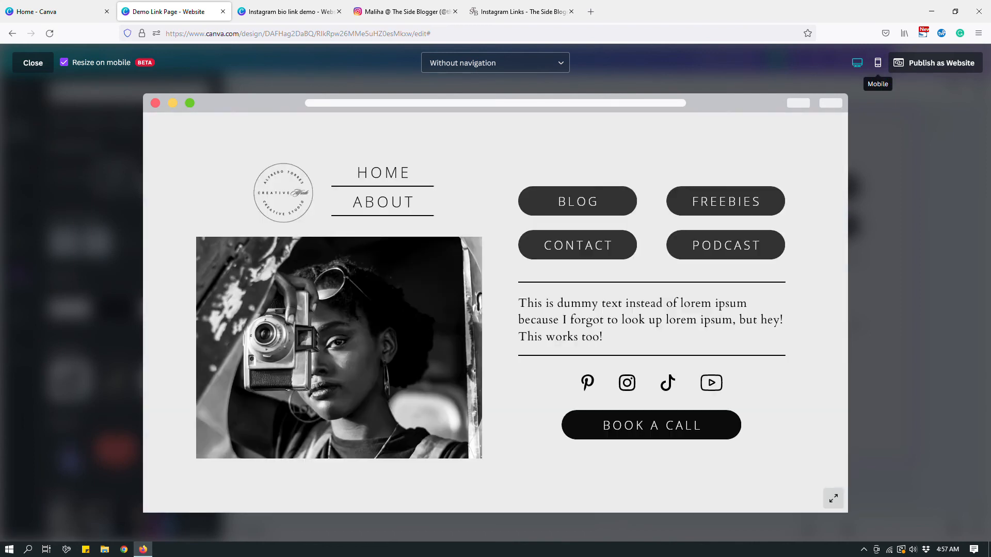
{"action": "left_click", "coordinate": [877, 62]}
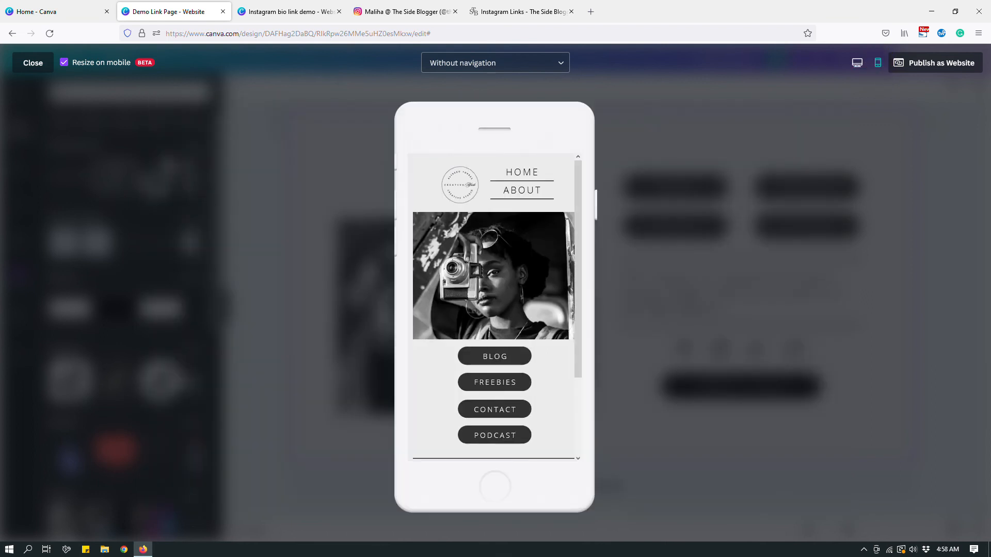
{"action": "scroll", "coordinate": [494, 307], "scroll_direction": "down", "scroll_amount": 3}
{"action": "scroll", "coordinate": [495, 307], "scroll_direction": "up", "scroll_amount": 3}
{"action": "scroll", "coordinate": [494, 308], "scroll_direction": "down", "scroll_amount": 3}
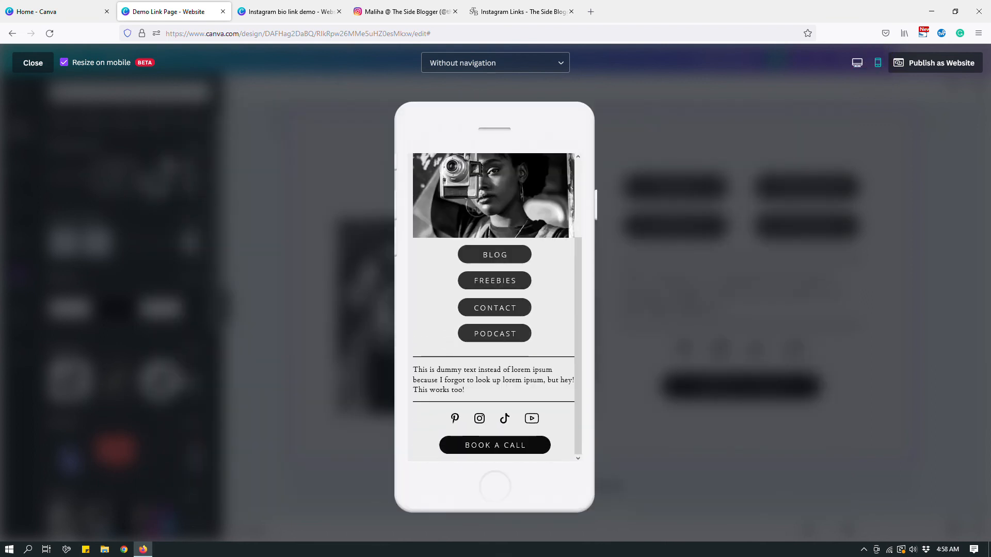
{"action": "scroll", "coordinate": [559, 293], "scroll_direction": "up", "scroll_amount": 3}
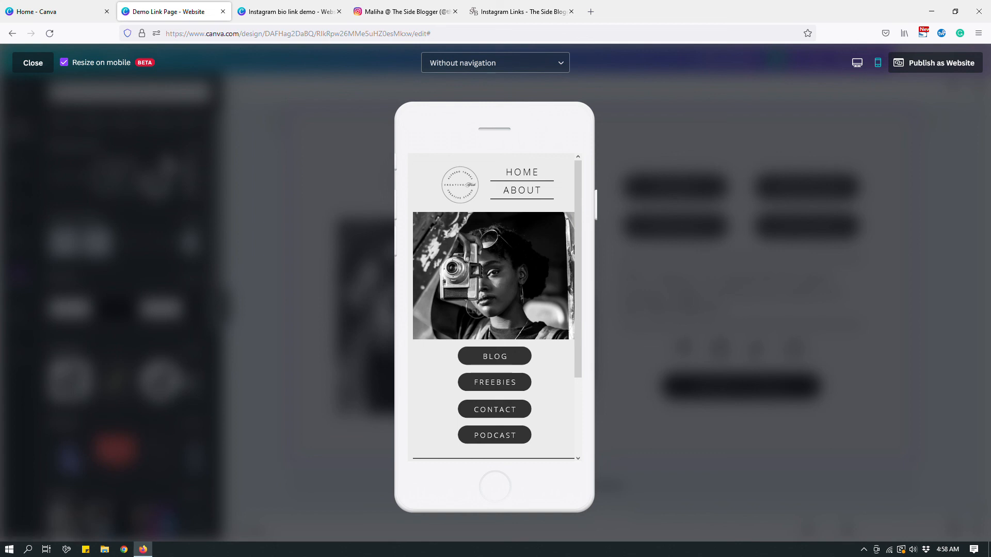
{"action": "scroll", "coordinate": [559, 318], "scroll_direction": "down", "scroll_amount": 2}
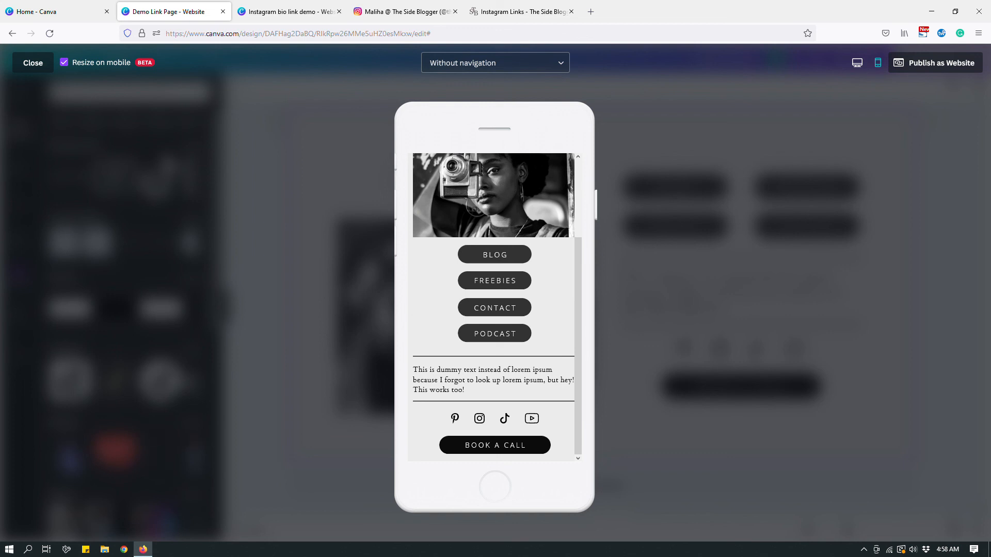
{"action": "scroll", "coordinate": [493, 305], "scroll_direction": "up", "scroll_amount": 2}
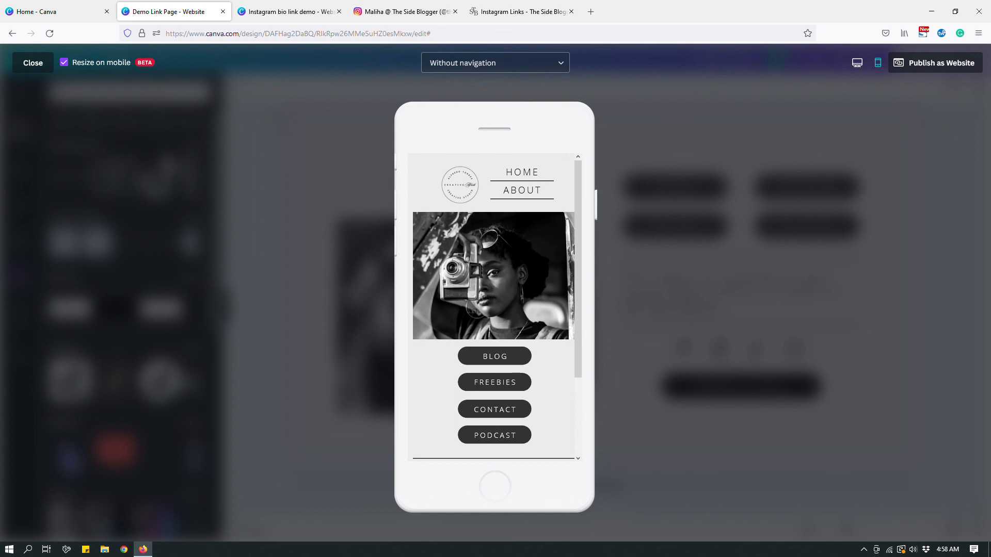
{"action": "left_click", "coordinate": [32, 62]}
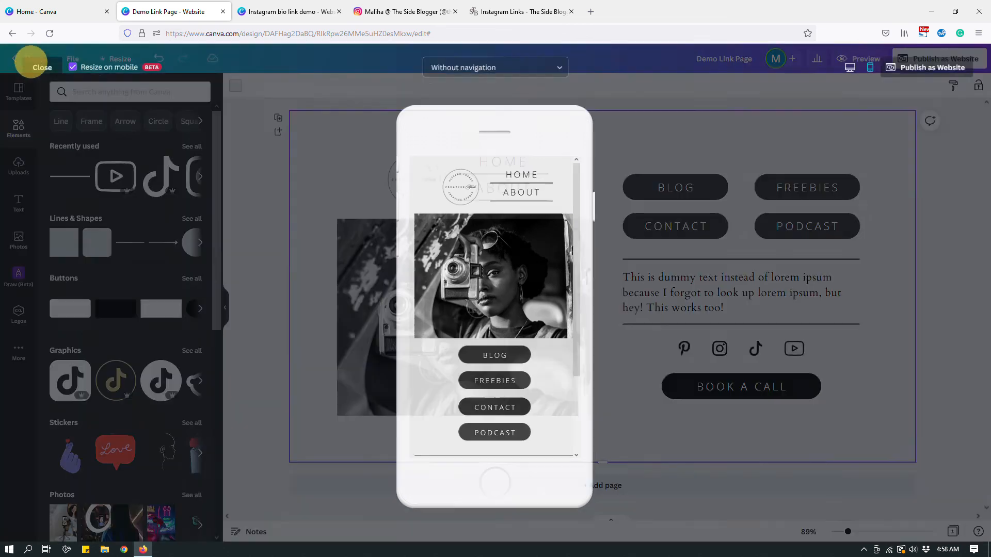
{"action": "left_click", "coordinate": [951, 217]}
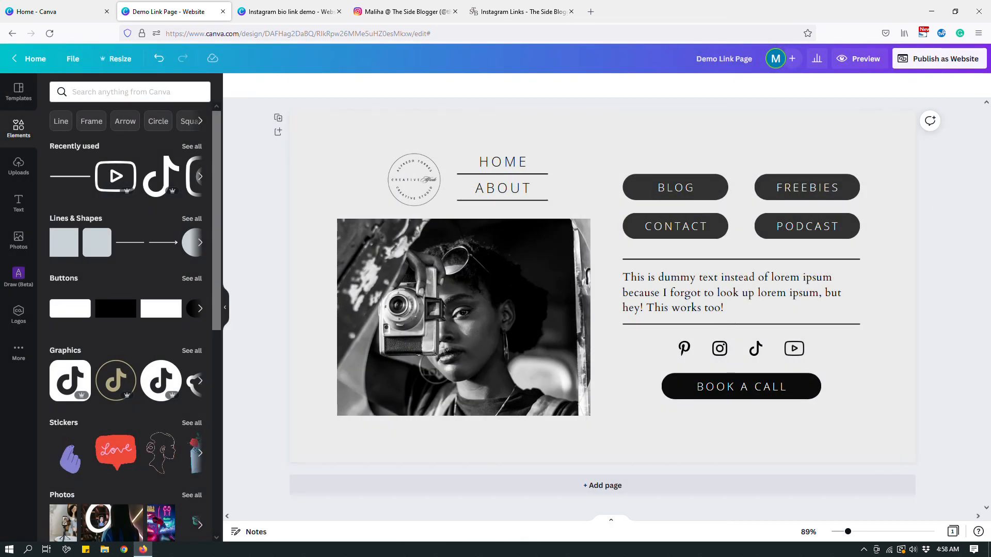
Step: Start publishing the design as a website on a free Canva domain and continue to the review settings
{"action": "left_click", "coordinate": [935, 58]}
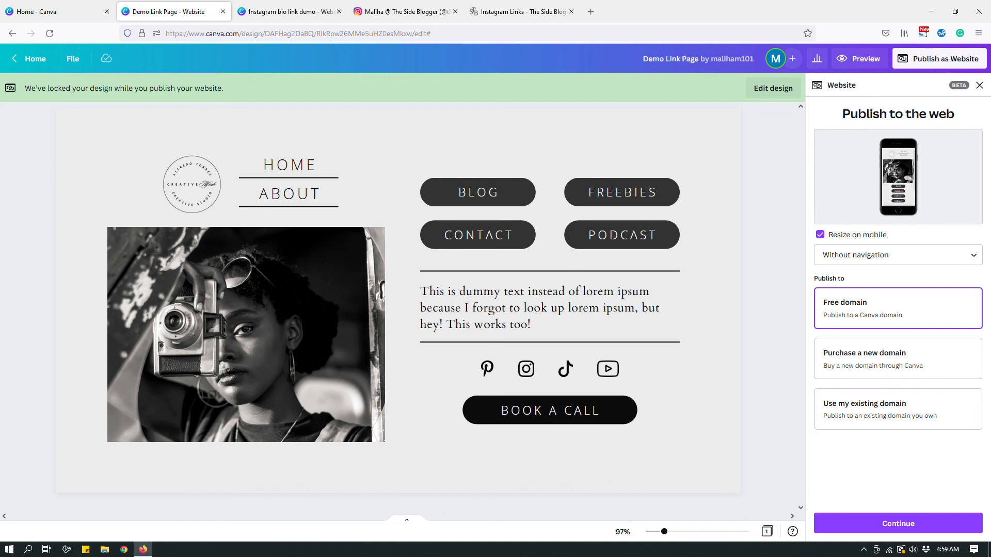
{"action": "left_click", "coordinate": [887, 305]}
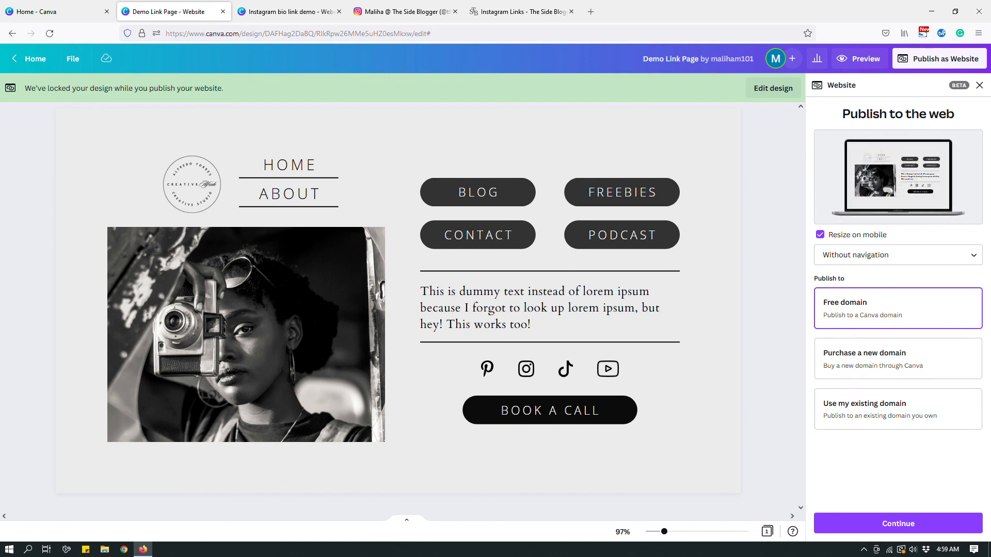
{"action": "left_click", "coordinate": [895, 523]}
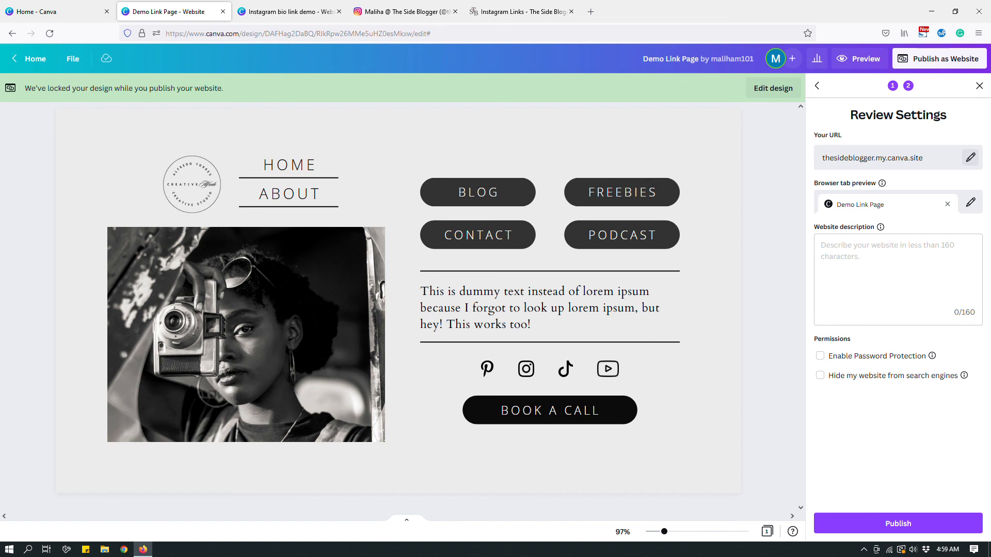
Step: Enter demo as the site's URL path, go to the website description, and leave the publishing settings without publishing
{"action": "left_click", "coordinate": [970, 157]}
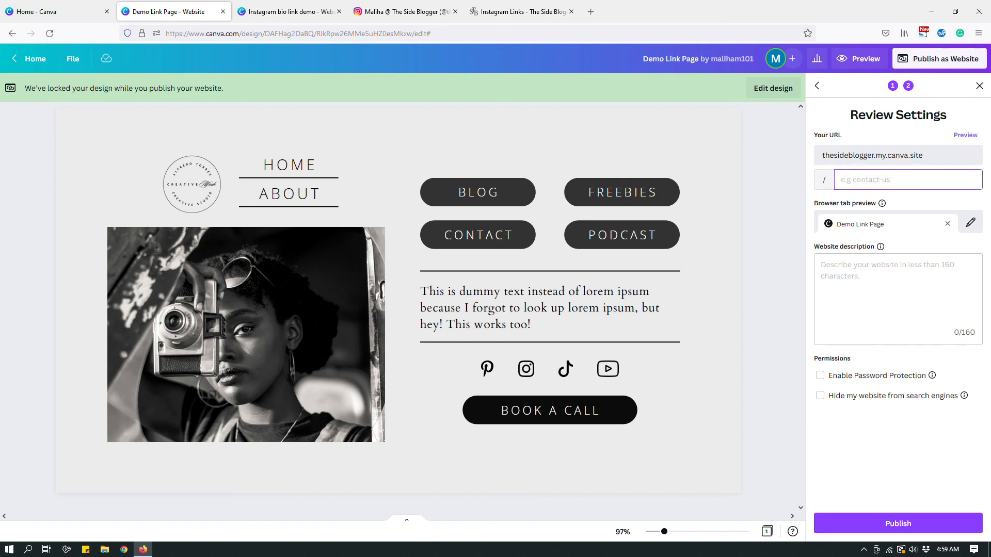
{"action": "type", "text": "demo"}
{"action": "left_click", "coordinate": [869, 278]}
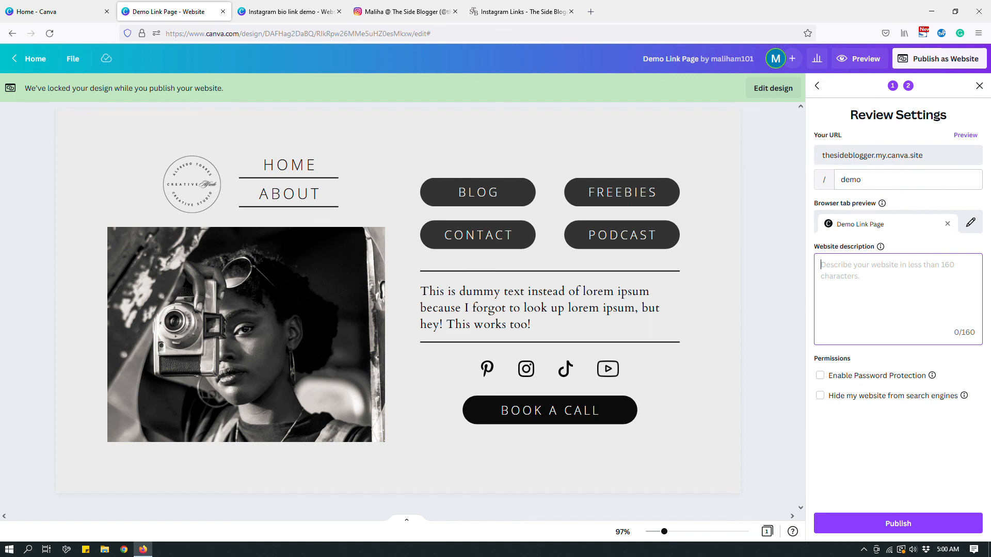
{"action": "left_click", "coordinate": [979, 86]}
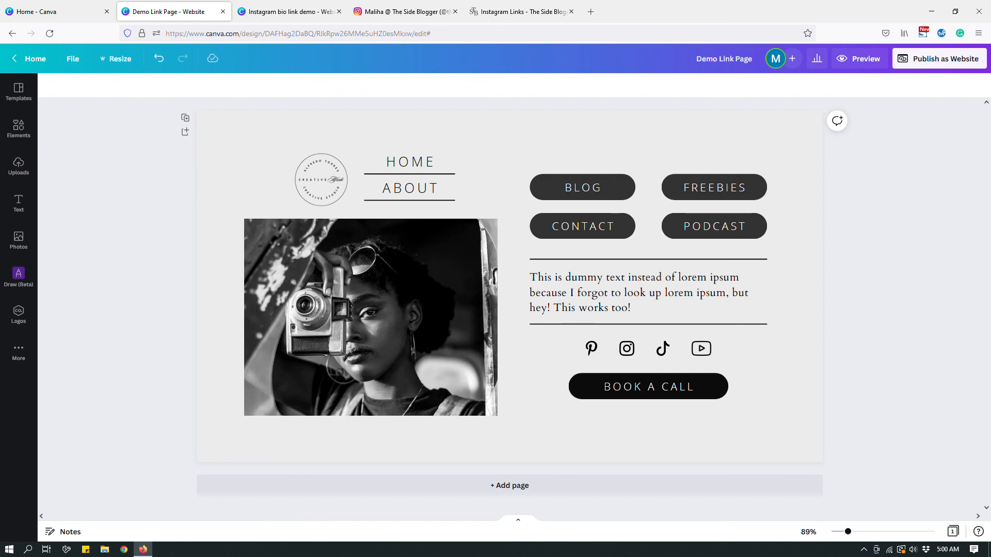
Step: Look at the existing Instagram Links page and the Instagram bio link demo design, and return to the Demo Link Page design
{"action": "left_click", "coordinate": [514, 14]}
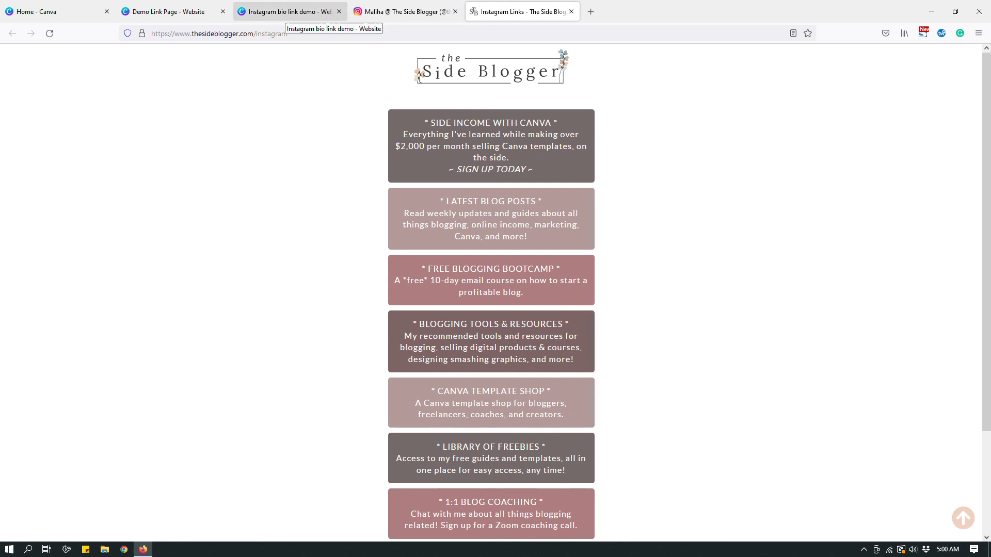
{"action": "left_click", "coordinate": [284, 11]}
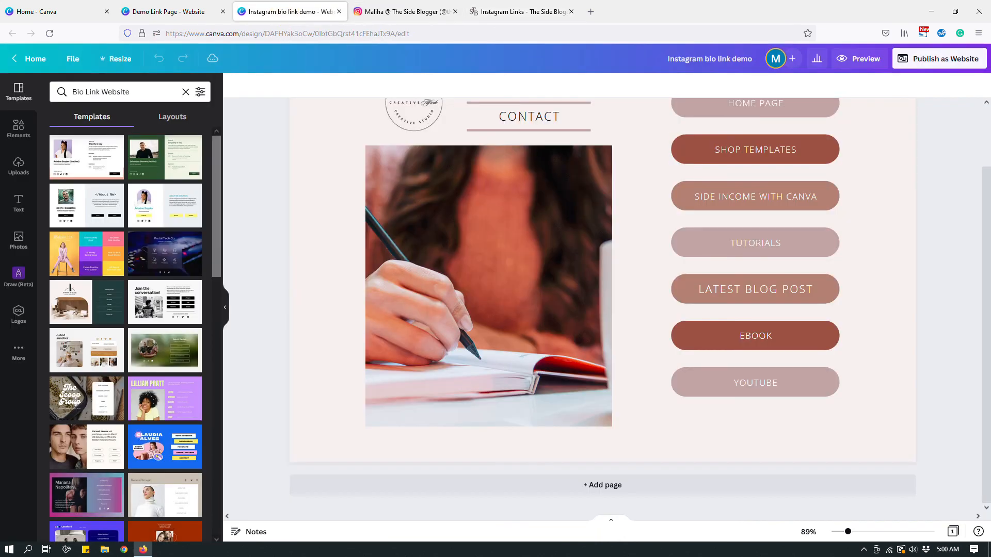
{"action": "left_click", "coordinate": [175, 11]}
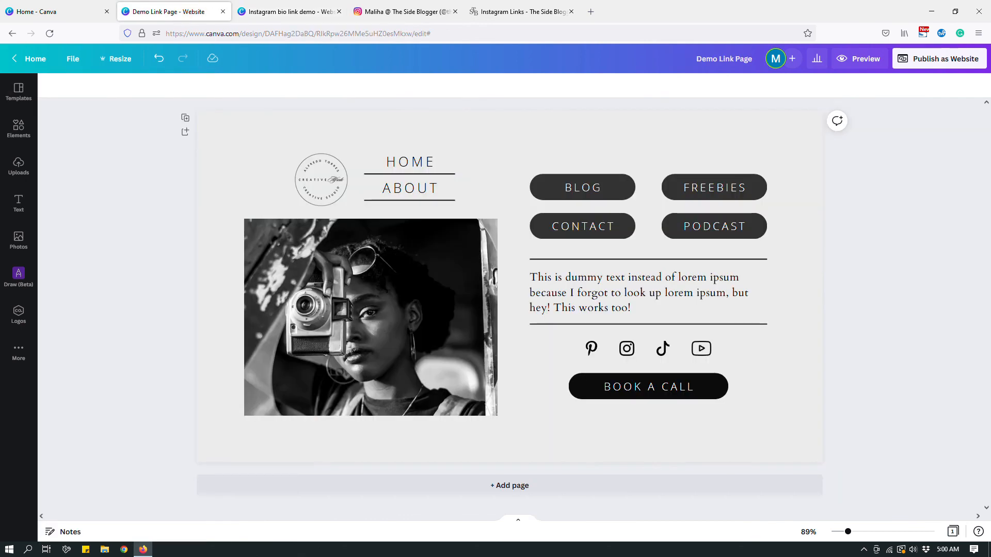